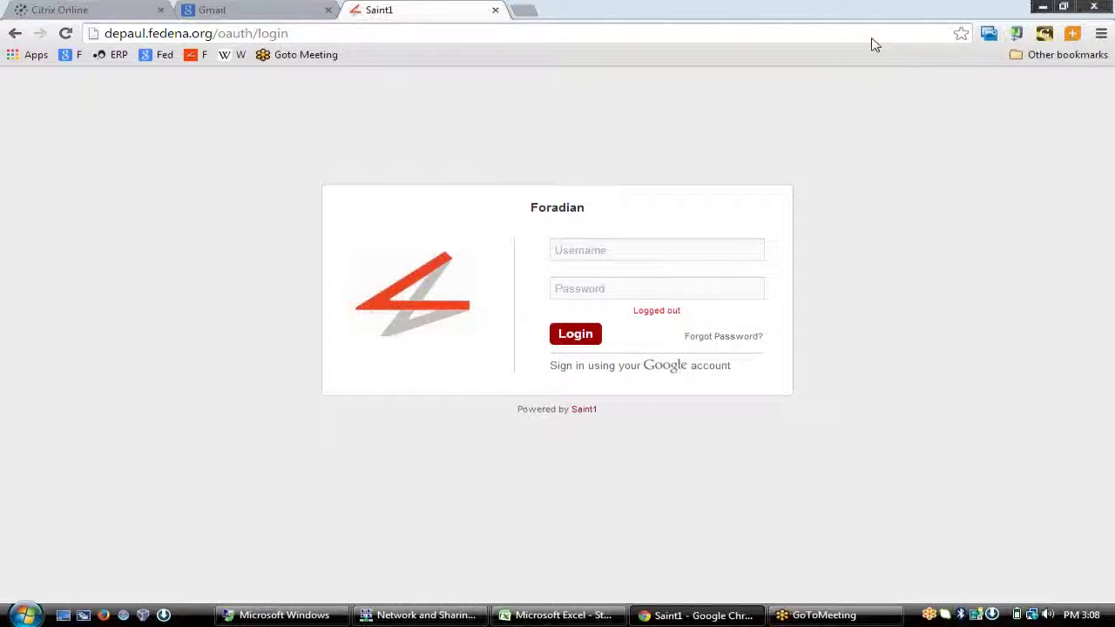
Sign in to Fedena with the administrator user name and password
{"action": "left_click", "coordinate": [647, 251]}
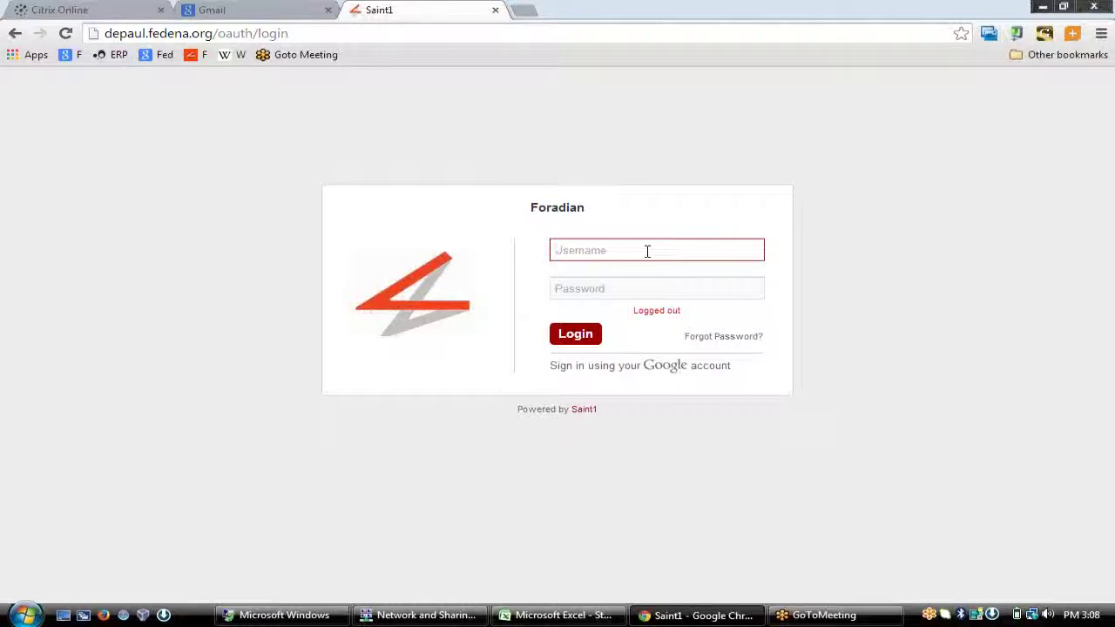
{"action": "type", "text": "admin"}
{"action": "key", "text": "Tab"}
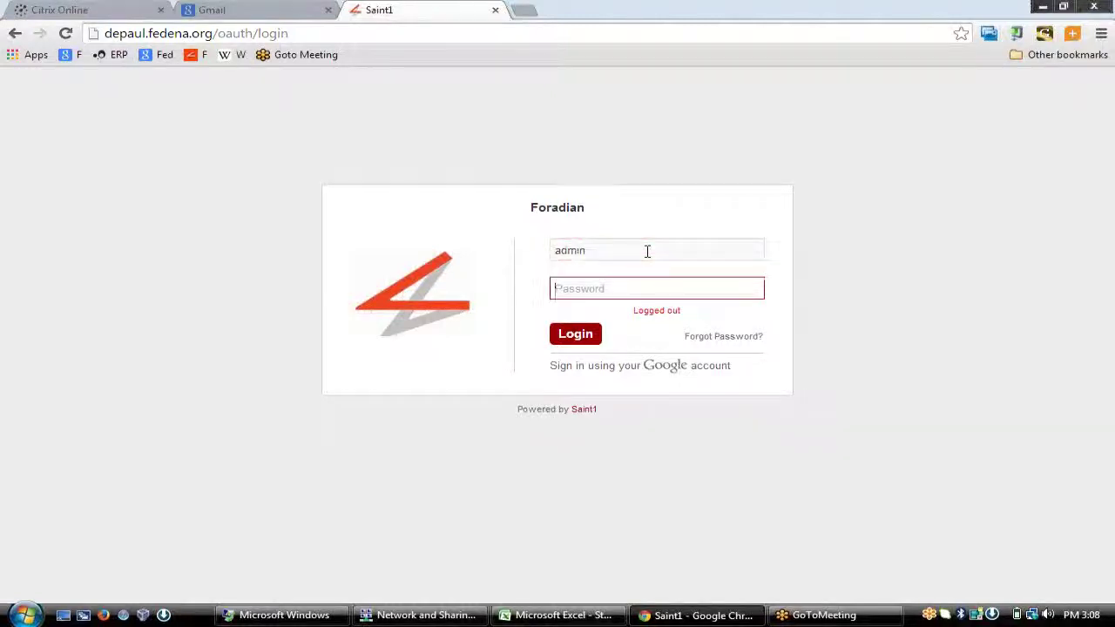
{"action": "type", "text": "a"}
{"action": "key", "text": "Return"}
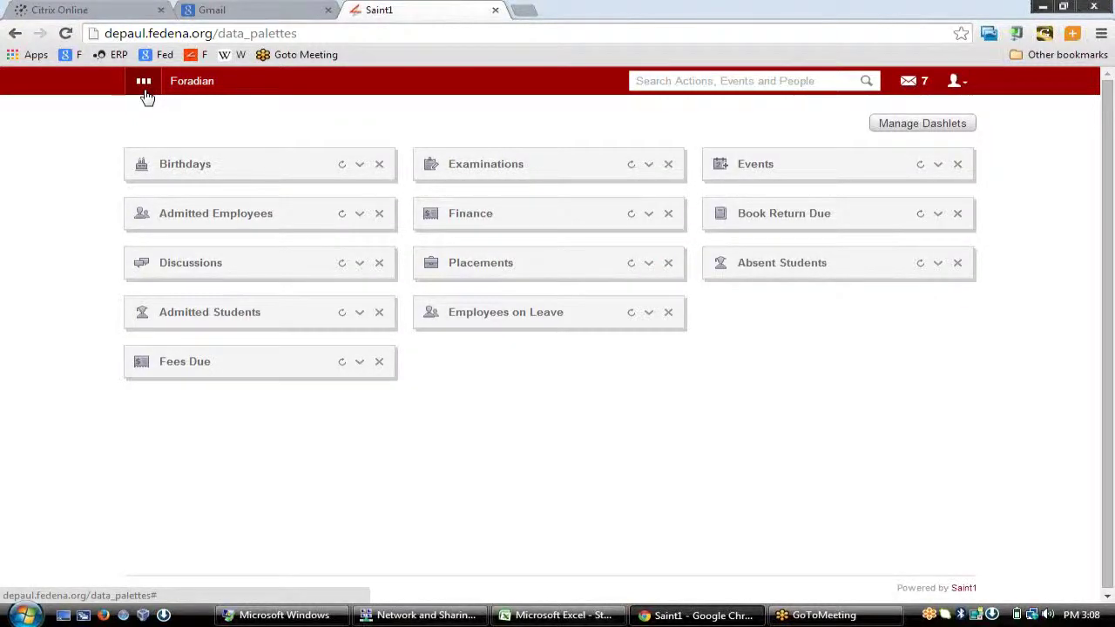
Open the Hostel module from Administration in a new browser tab
{"action": "left_click", "coordinate": [144, 82]}
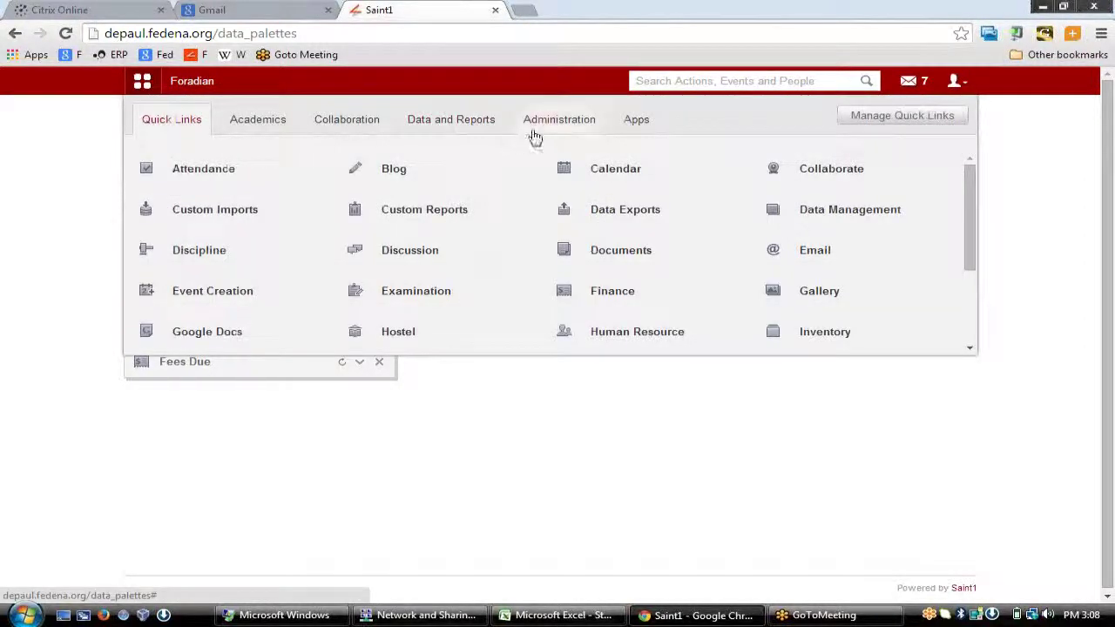
{"action": "left_click", "coordinate": [378, 129]}
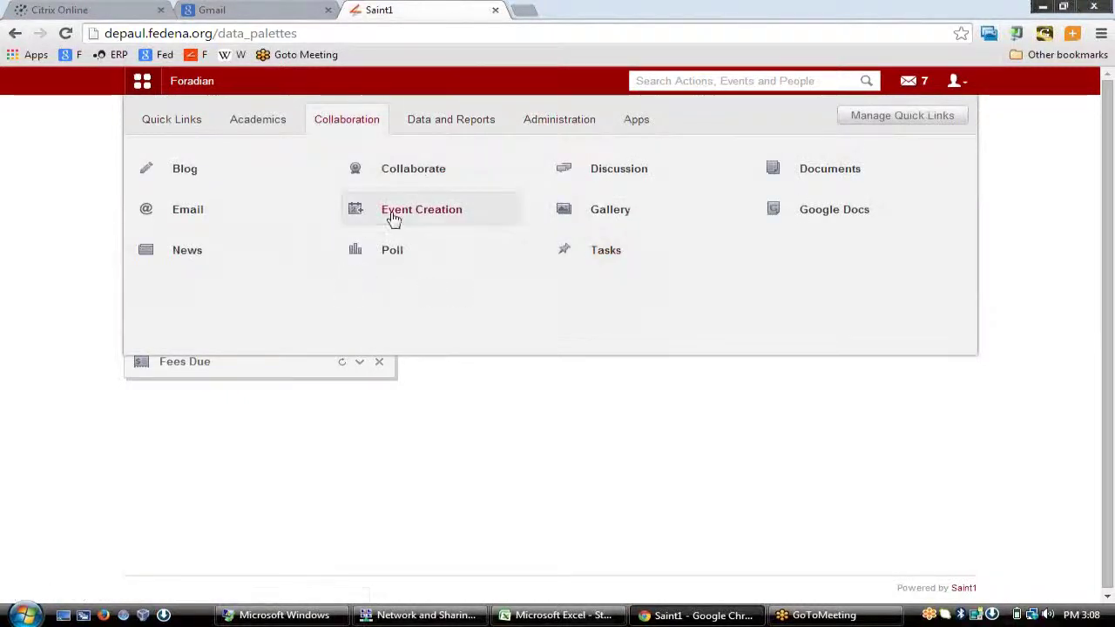
{"action": "left_click", "coordinate": [534, 125]}
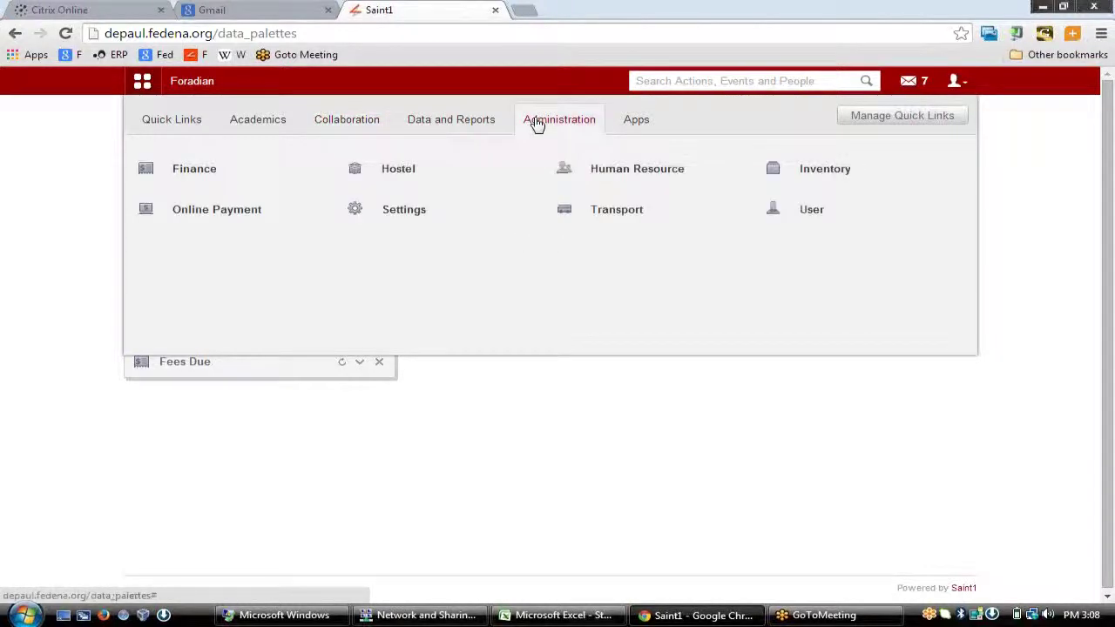
{"action": "mouse_move", "coordinate": [455, 165]}
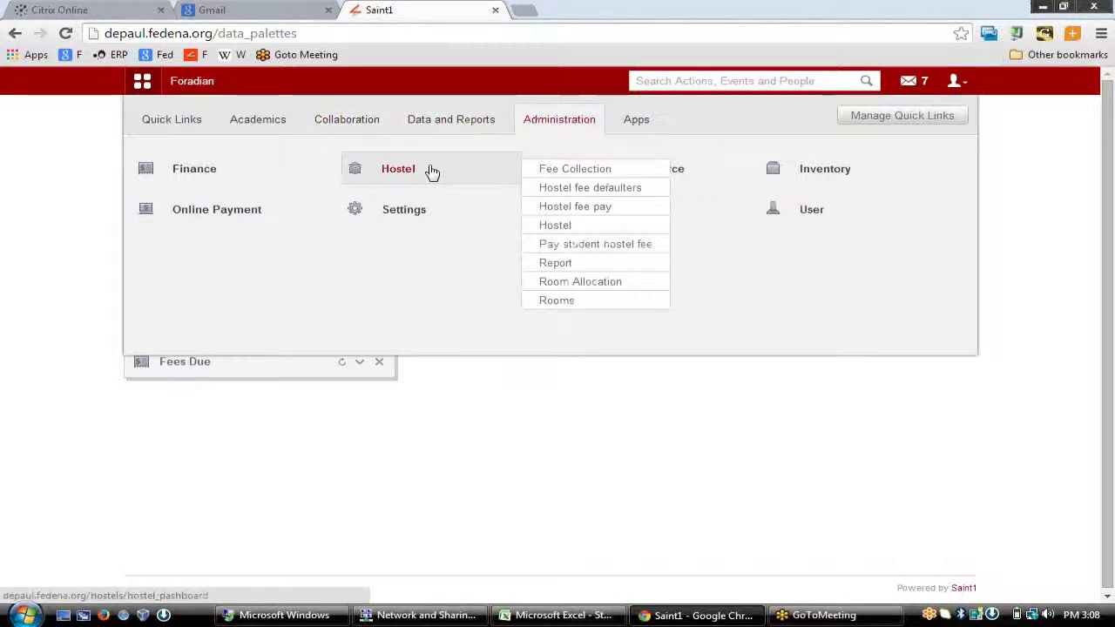
{"action": "right_click", "coordinate": [431, 172]}
{"action": "left_click", "coordinate": [467, 177]}
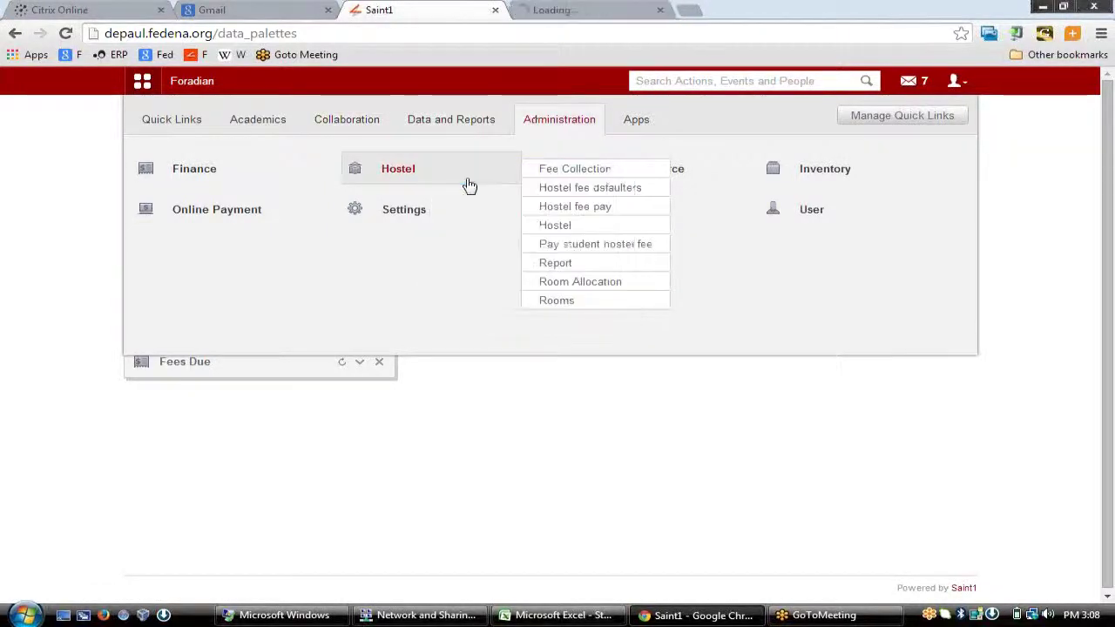
{"action": "left_click", "coordinate": [588, 8]}
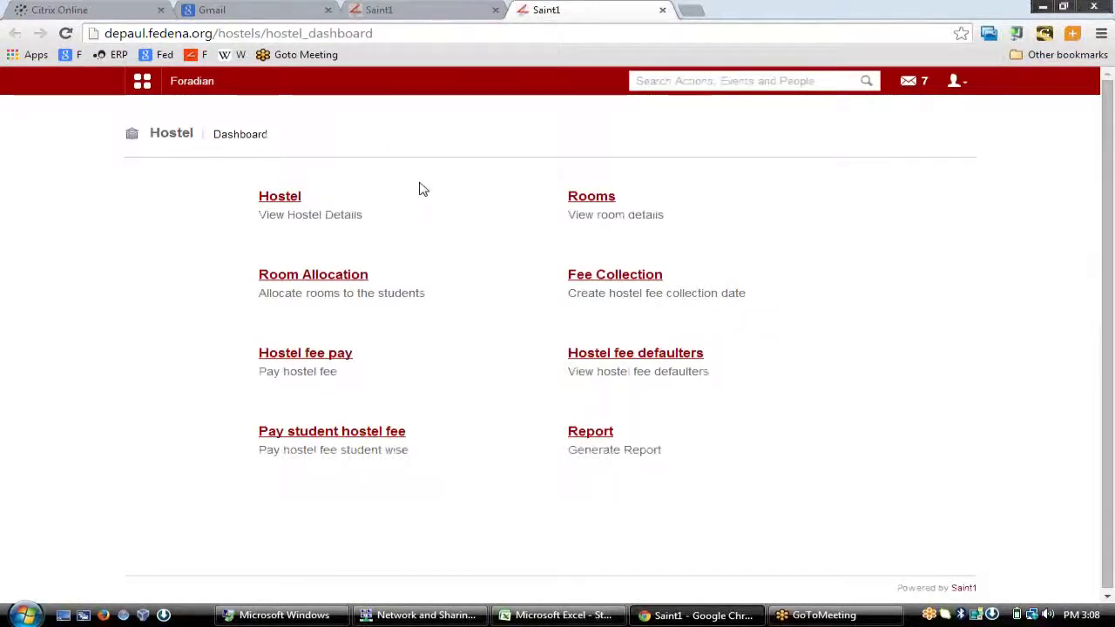
Open the Hostel Details list of existing hostels in another new tab
{"action": "right_click", "coordinate": [290, 201]}
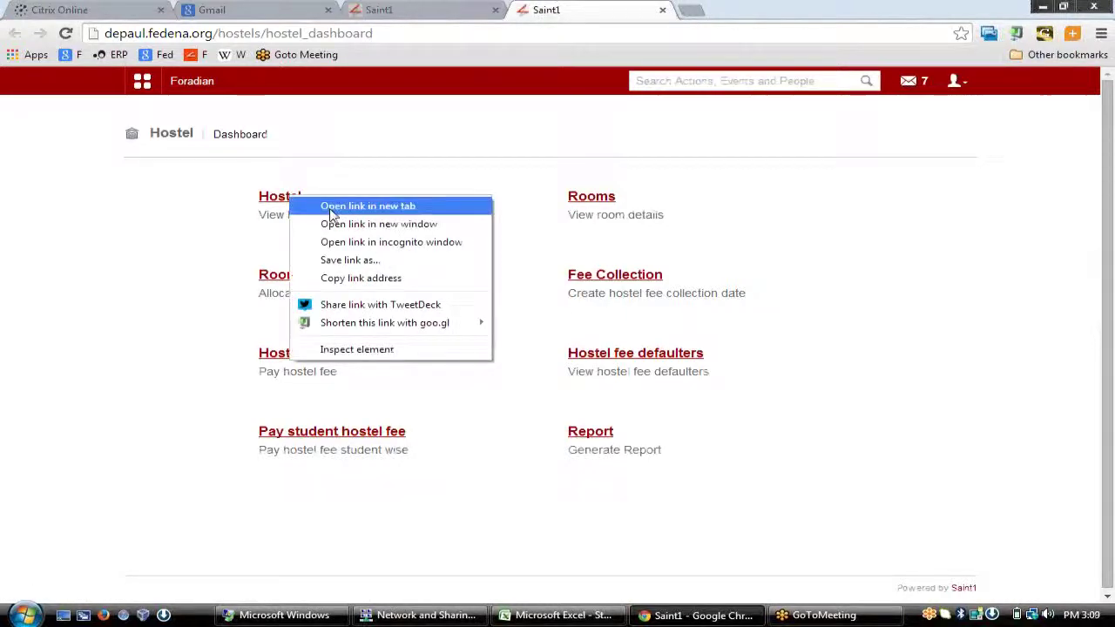
{"action": "left_click", "coordinate": [328, 206]}
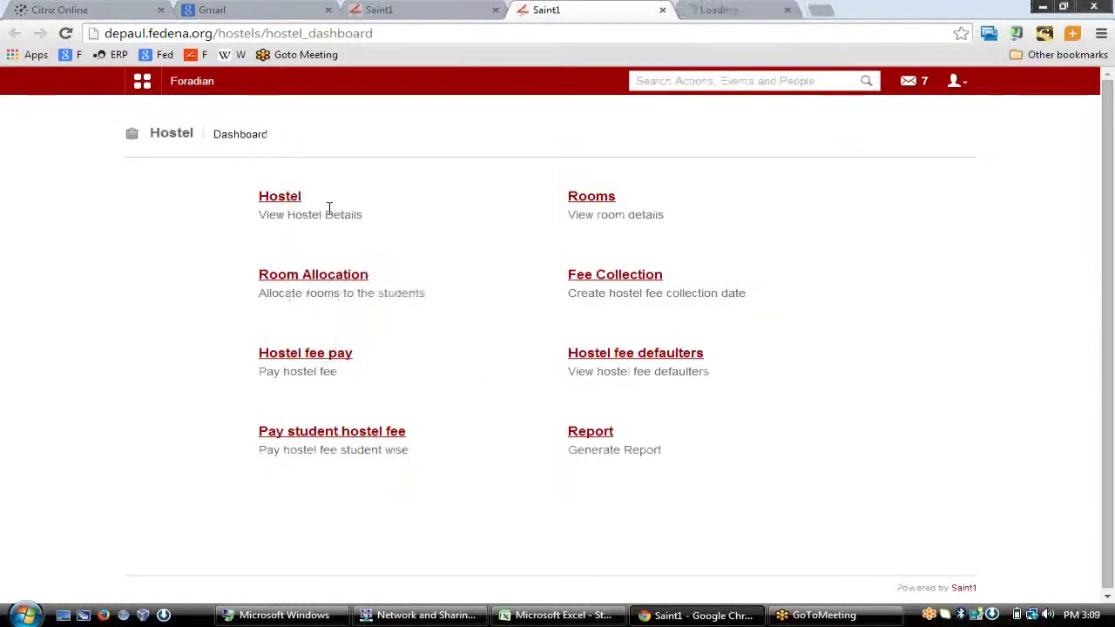
{"action": "left_click", "coordinate": [745, 7]}
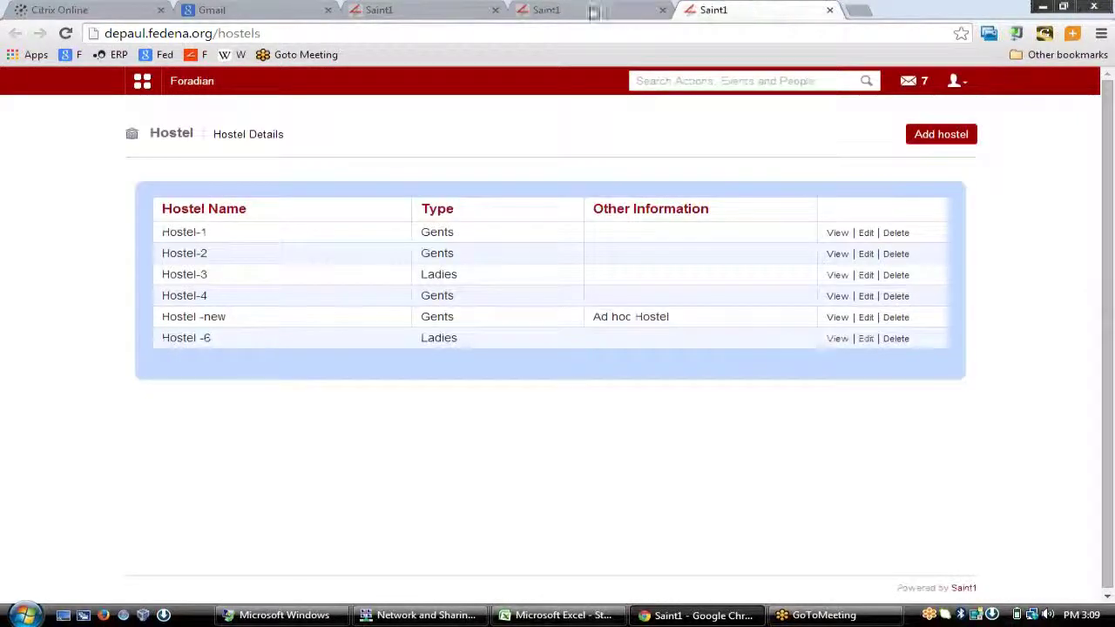
Add a common-type hostel named 'Hostel -7' and save it
{"action": "left_click", "coordinate": [934, 137]}
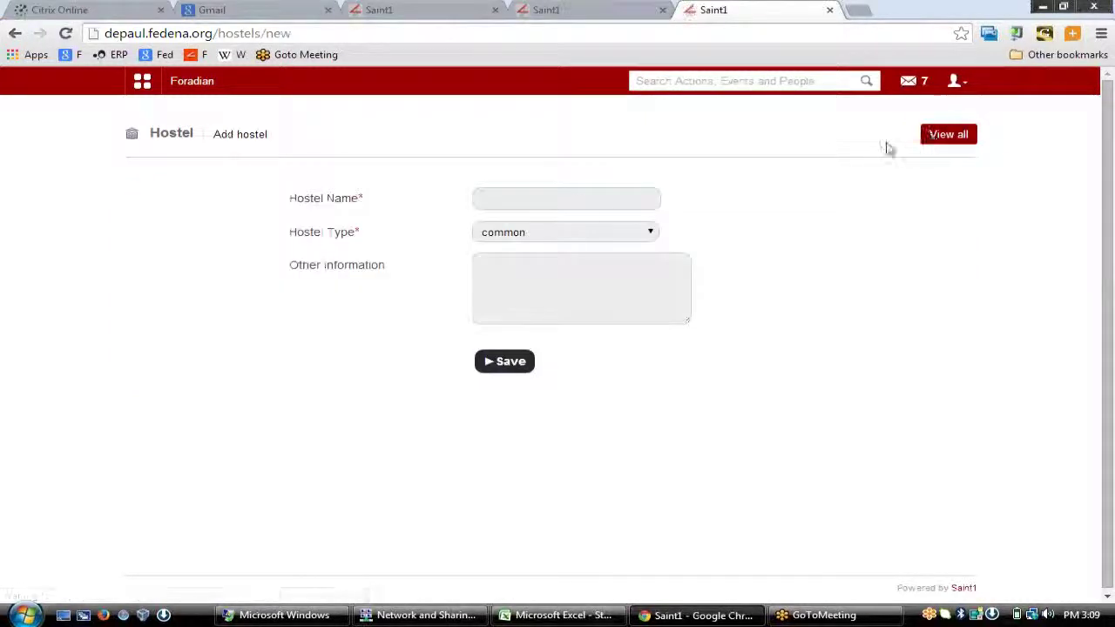
{"action": "left_click", "coordinate": [536, 200]}
{"action": "type", "text": "Host"}
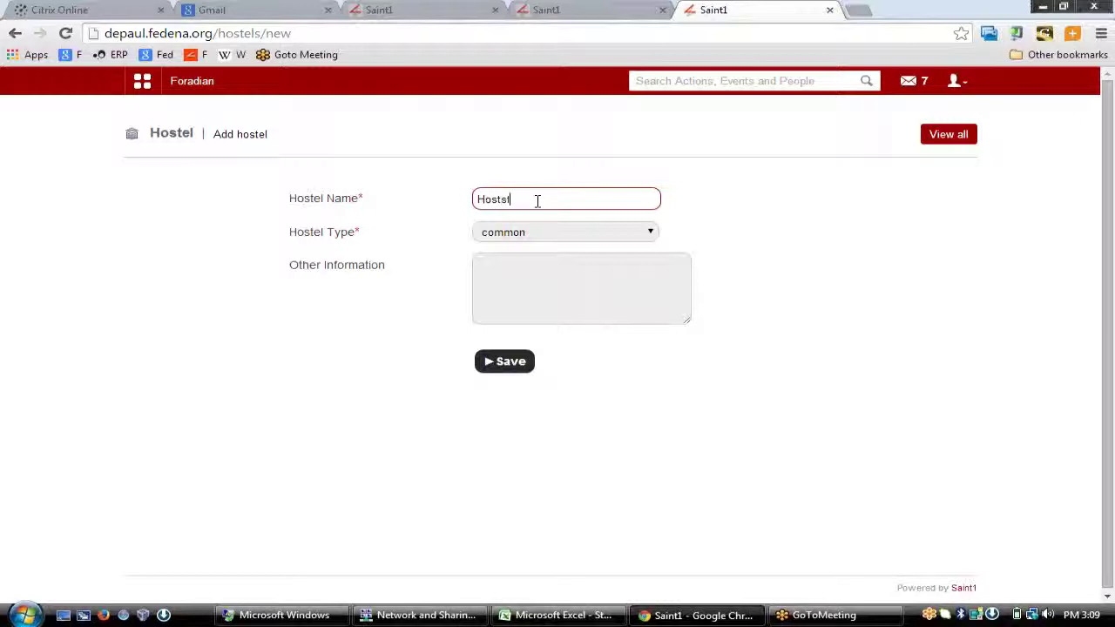
{"action": "type", "text": "el "}
{"action": "type", "text": "-2"}
{"action": "type", "text": "7"}
{"action": "left_click", "coordinate": [518, 269]}
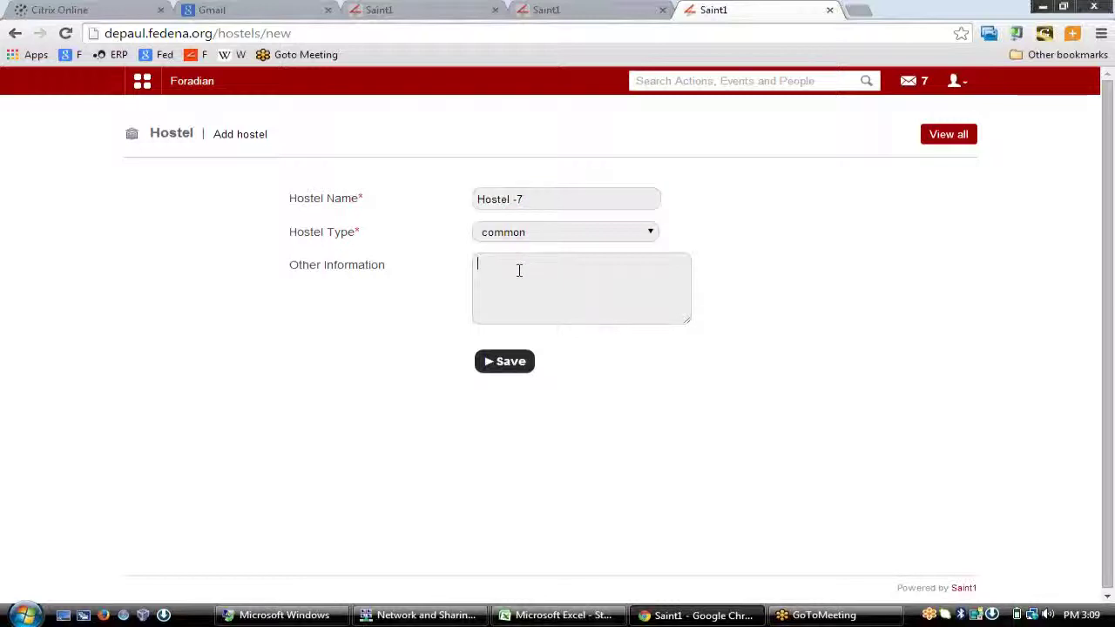
{"action": "left_click", "coordinate": [591, 232]}
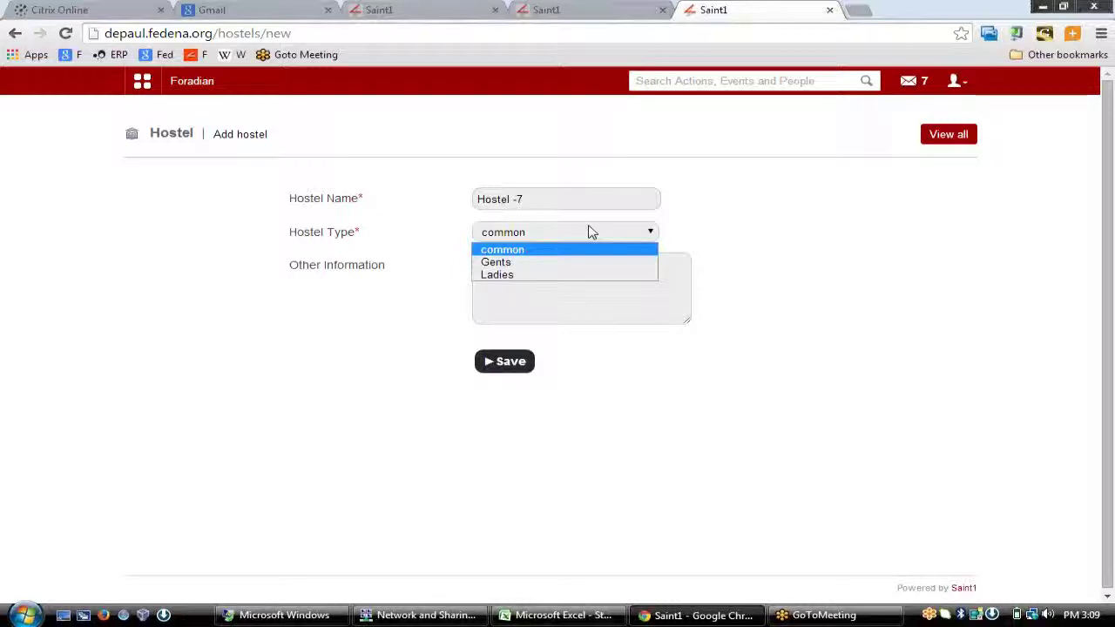
{"action": "left_click", "coordinate": [562, 297]}
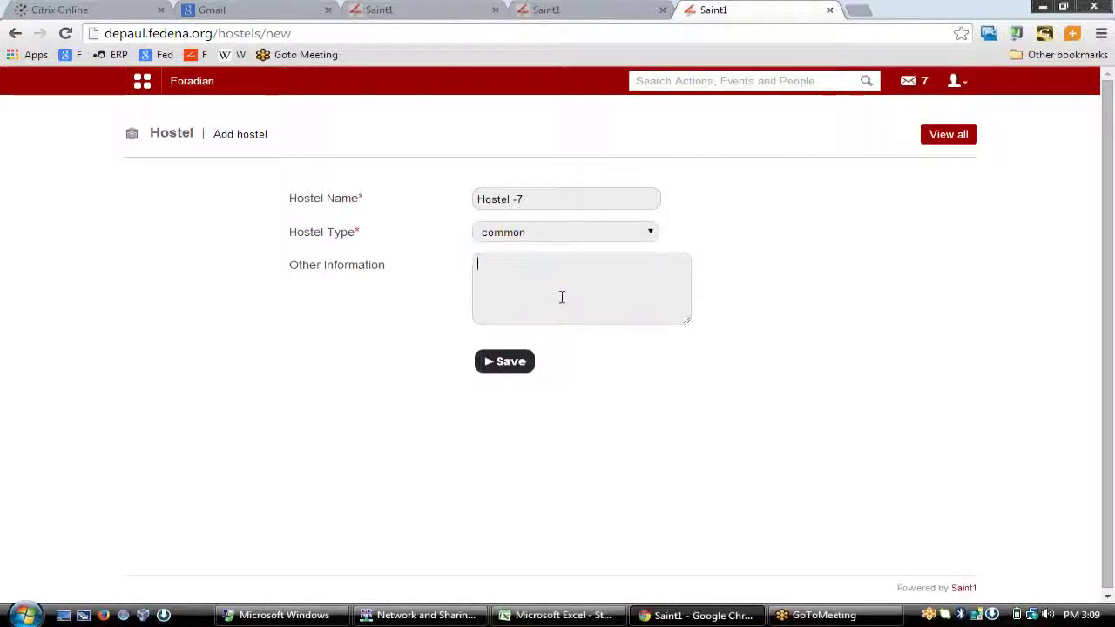
{"action": "left_click", "coordinate": [513, 371]}
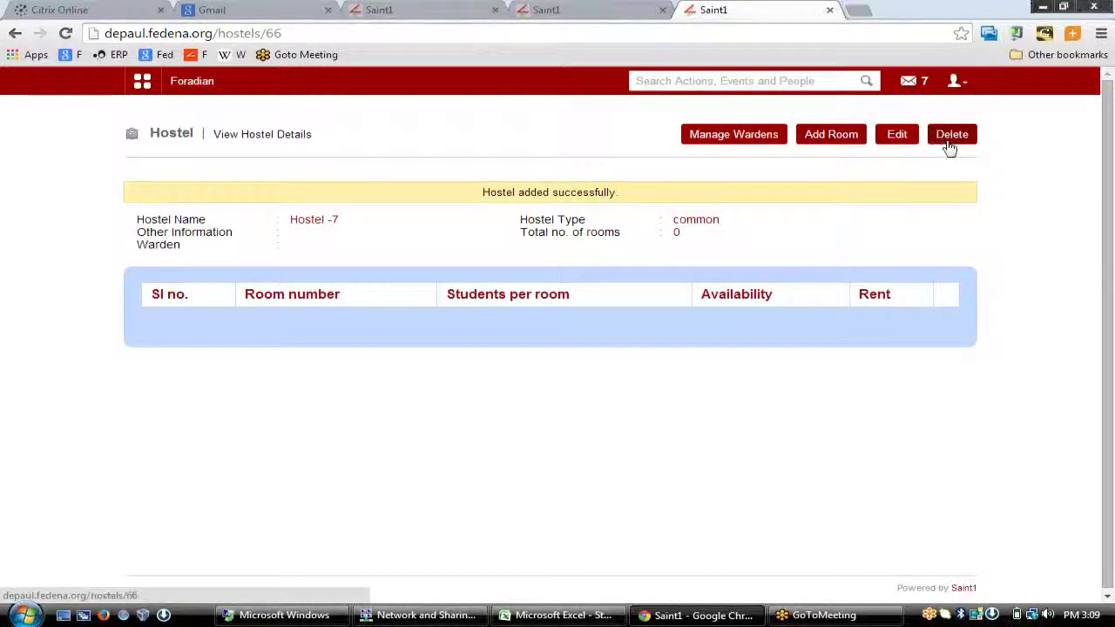
Assign an employee from the Hostel department as warden of Hostel -7 and save
{"action": "left_click", "coordinate": [734, 136]}
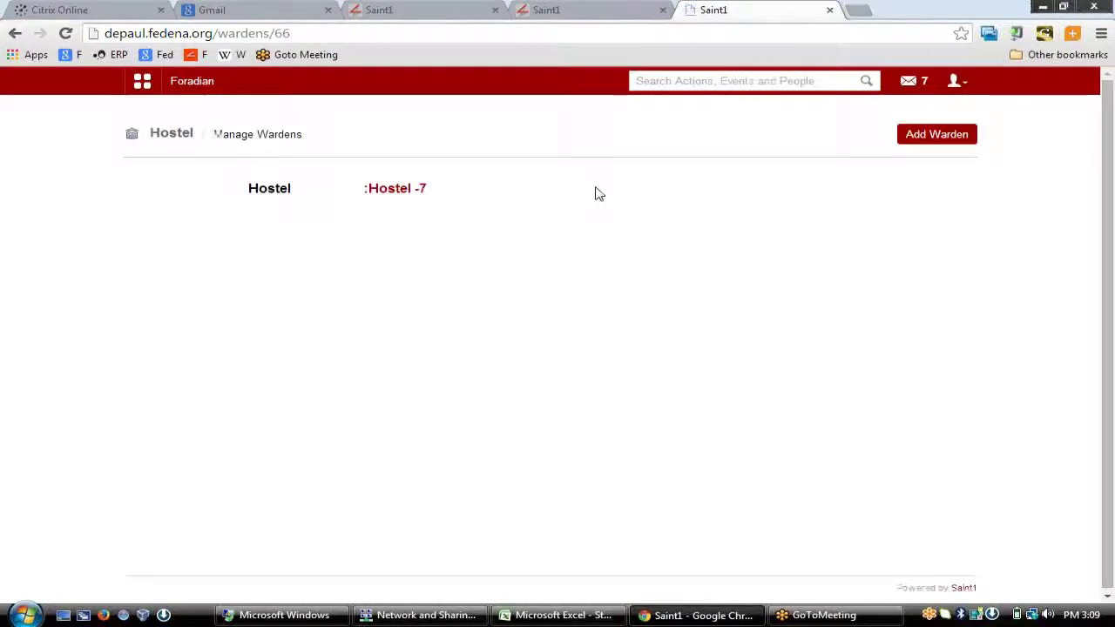
{"action": "left_click", "coordinate": [936, 141]}
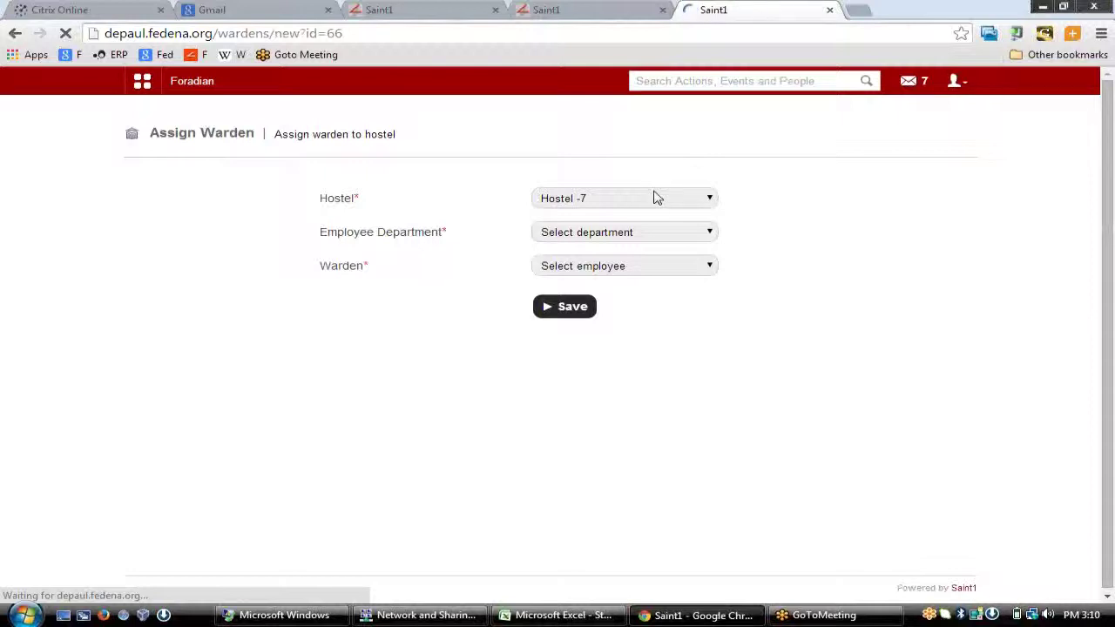
{"action": "left_click", "coordinate": [621, 234]}
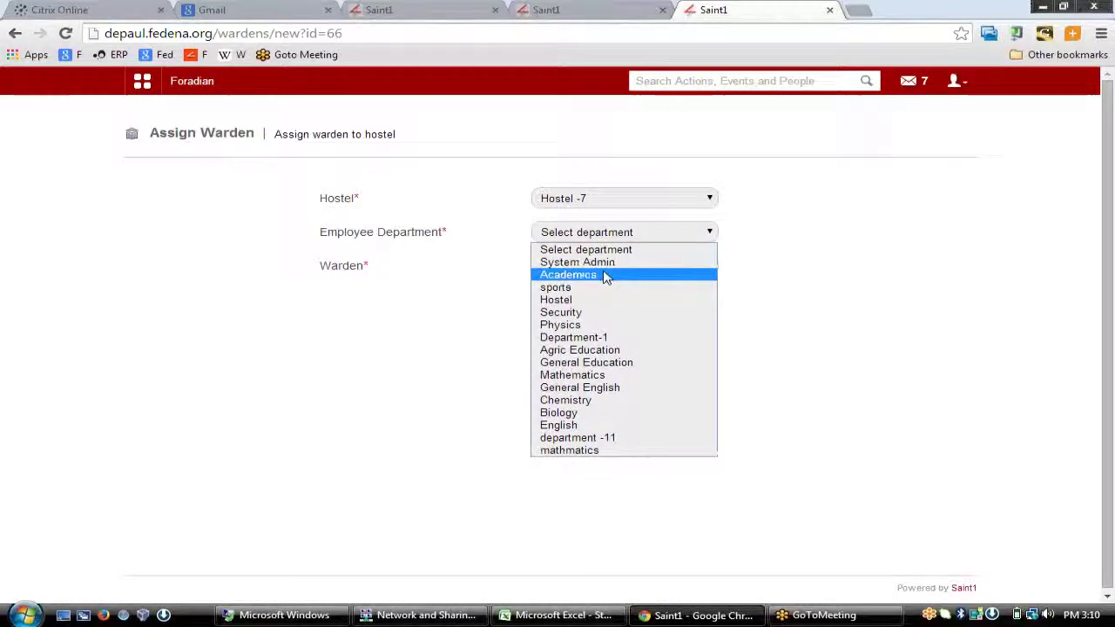
{"action": "left_click", "coordinate": [606, 306]}
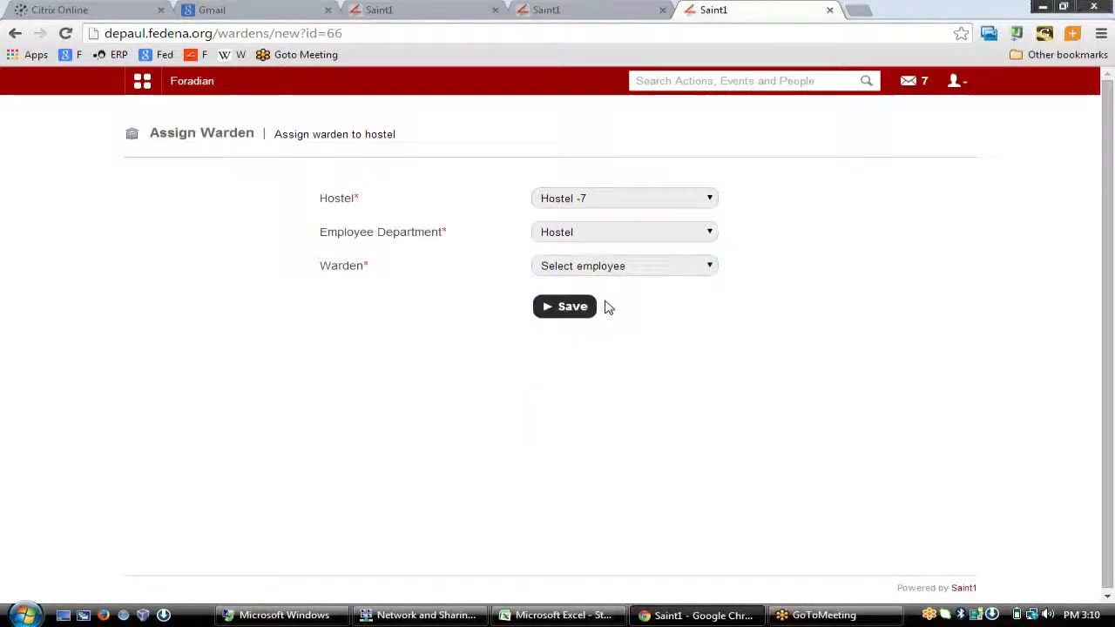
{"action": "left_click", "coordinate": [633, 265]}
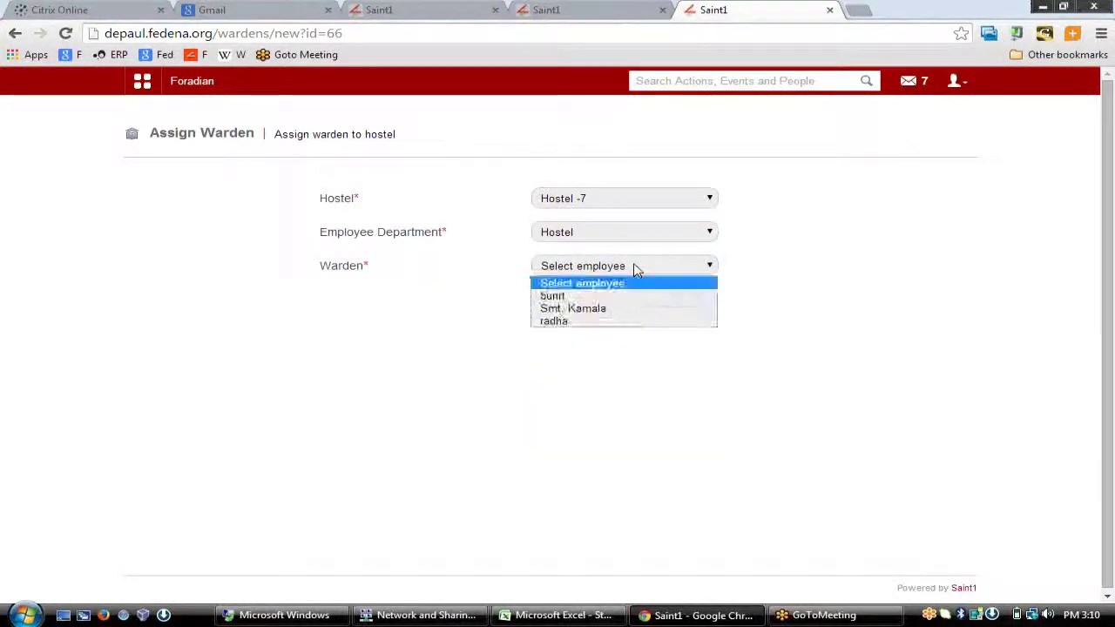
{"action": "left_click", "coordinate": [610, 304]}
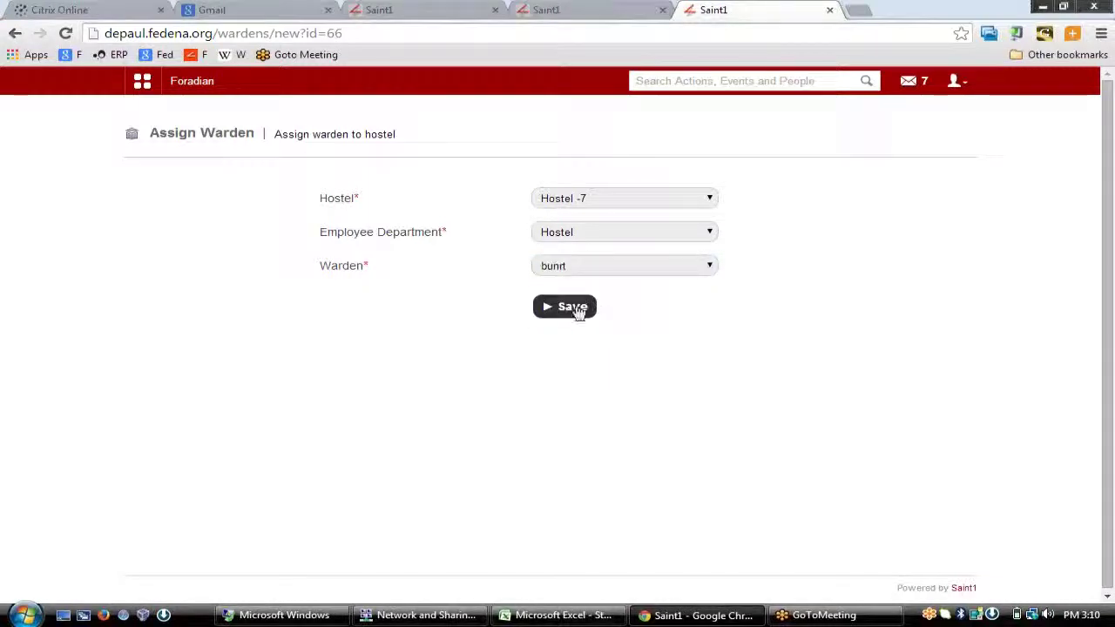
{"action": "left_click", "coordinate": [570, 313]}
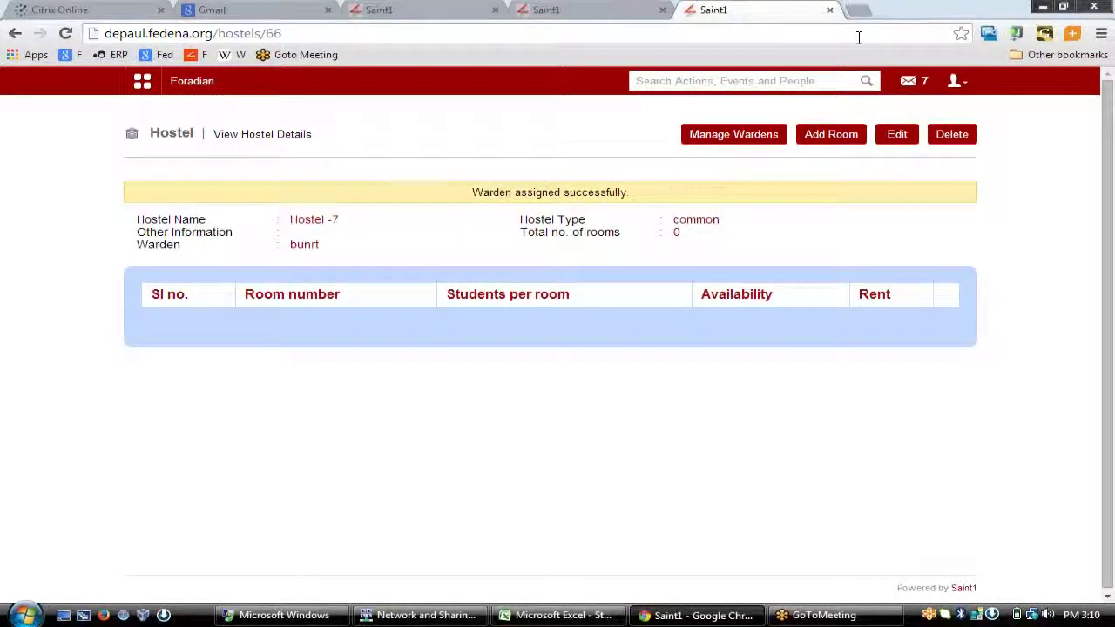
Fill Hostel -7's new-room form: room number 1, 3 students per room, rent 1500, 50 rooms
{"action": "left_click", "coordinate": [830, 140]}
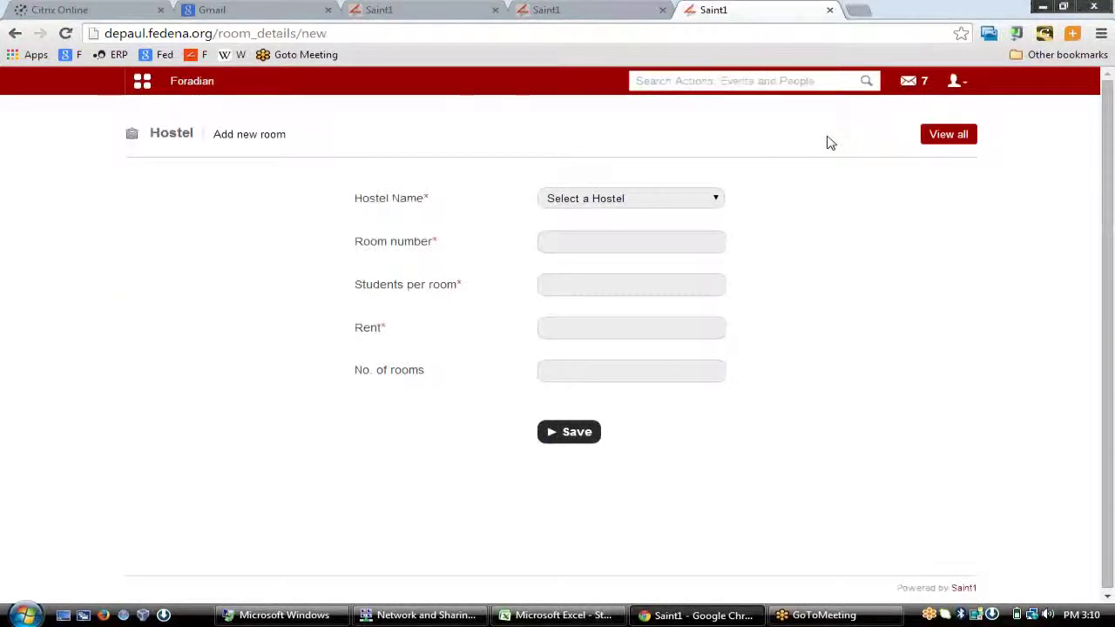
{"action": "left_click", "coordinate": [654, 200]}
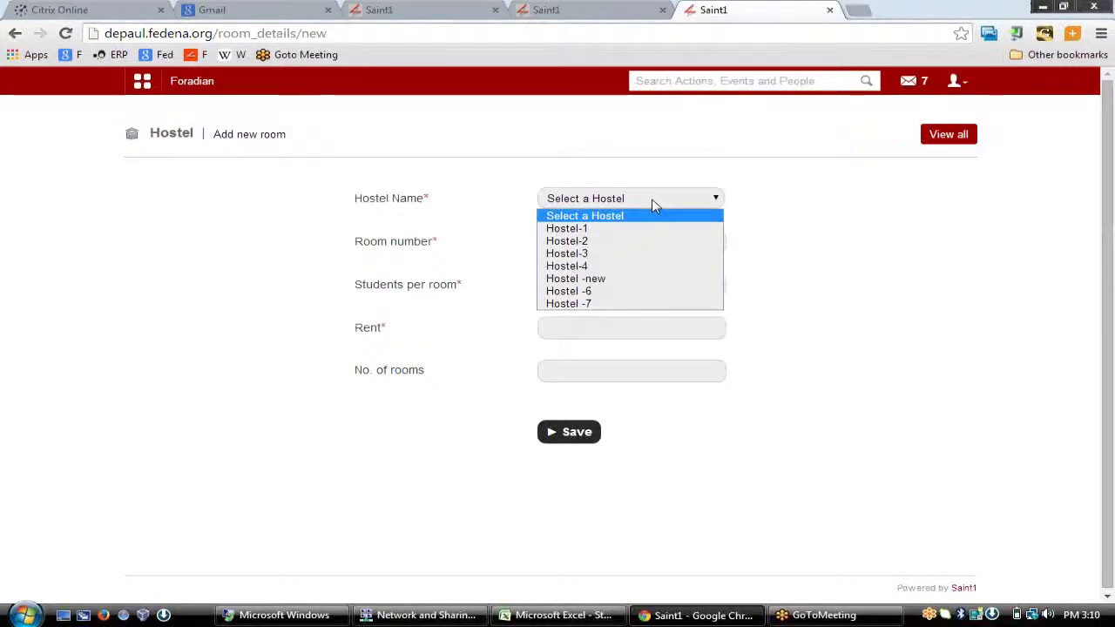
{"action": "left_click", "coordinate": [610, 306]}
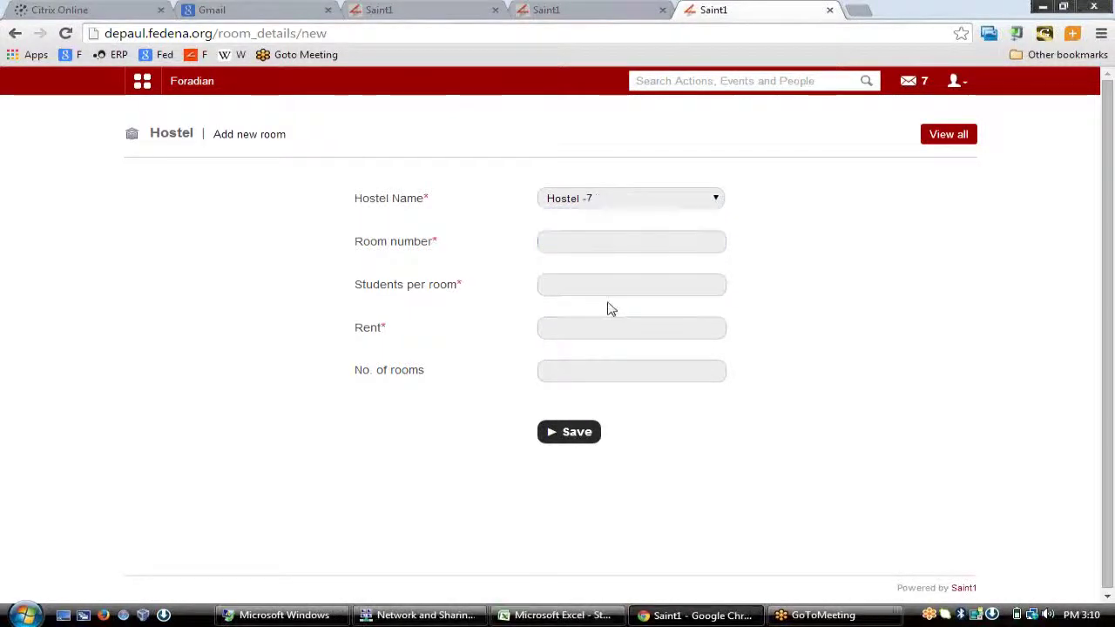
{"action": "left_click", "coordinate": [598, 245]}
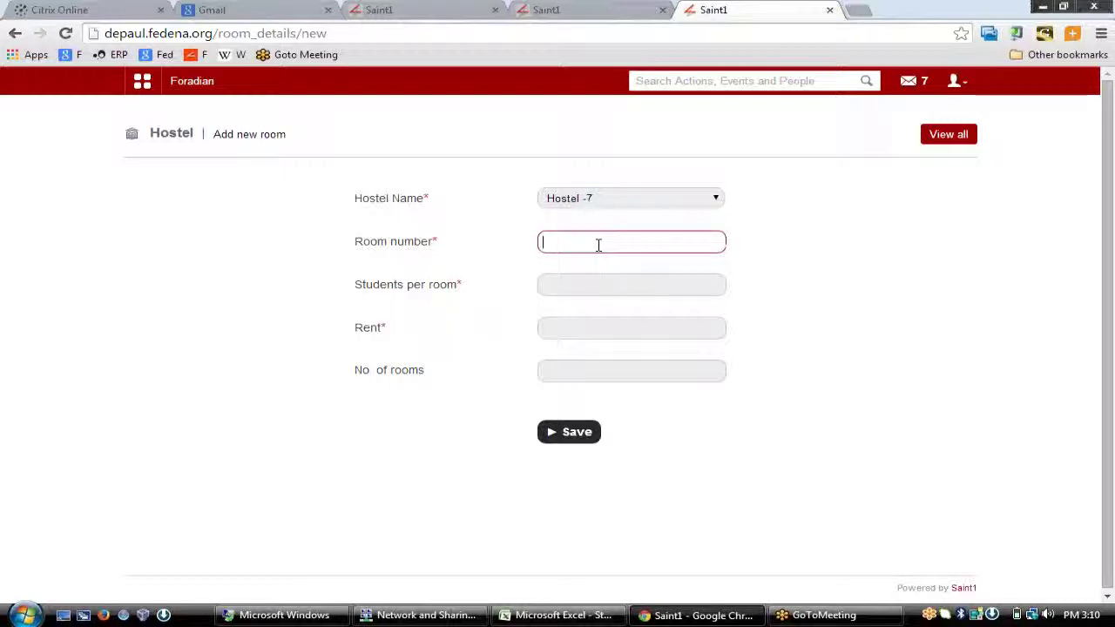
{"action": "left_click", "coordinate": [583, 291]}
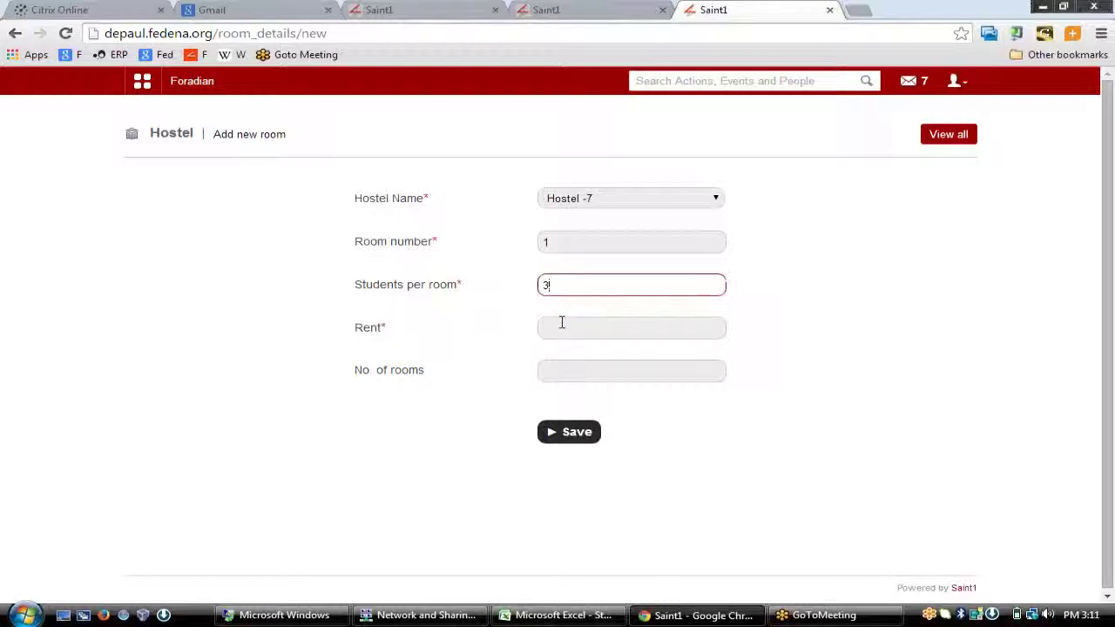
{"action": "left_click", "coordinate": [562, 321]}
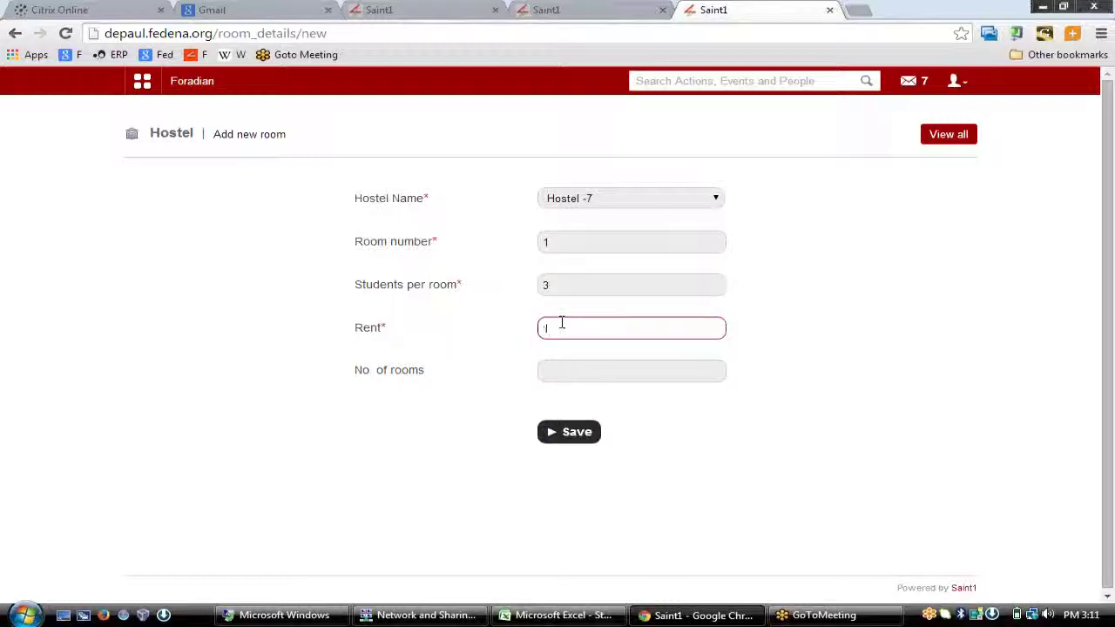
{"action": "type", "text": "1500"}
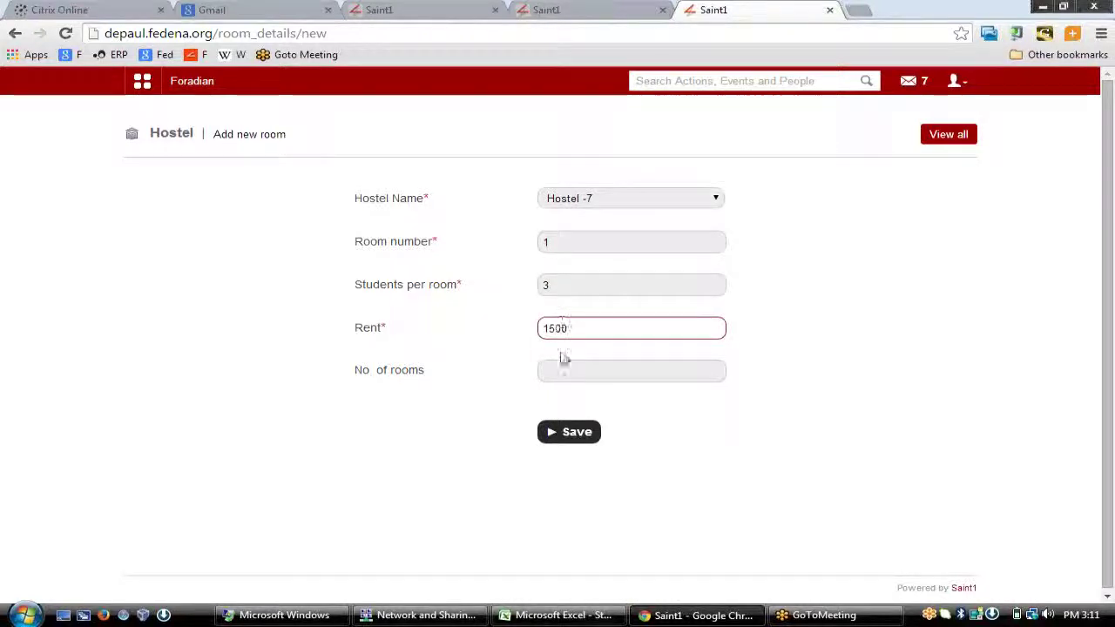
{"action": "left_click", "coordinate": [561, 371]}
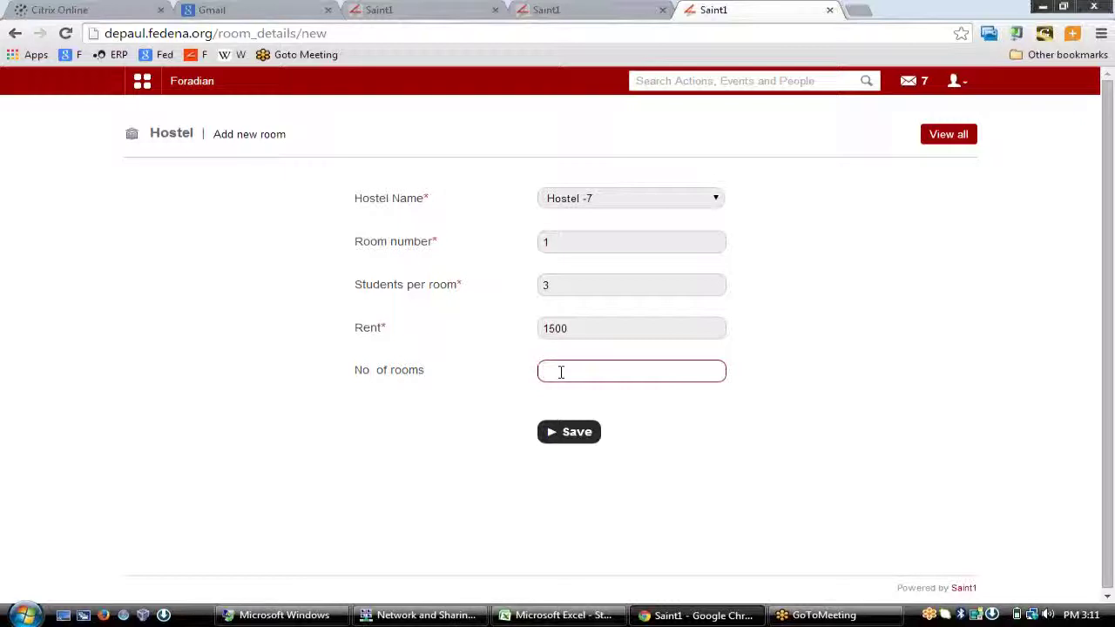
{"action": "type", "text": "50"}
{"action": "left_click", "coordinate": [629, 430]}
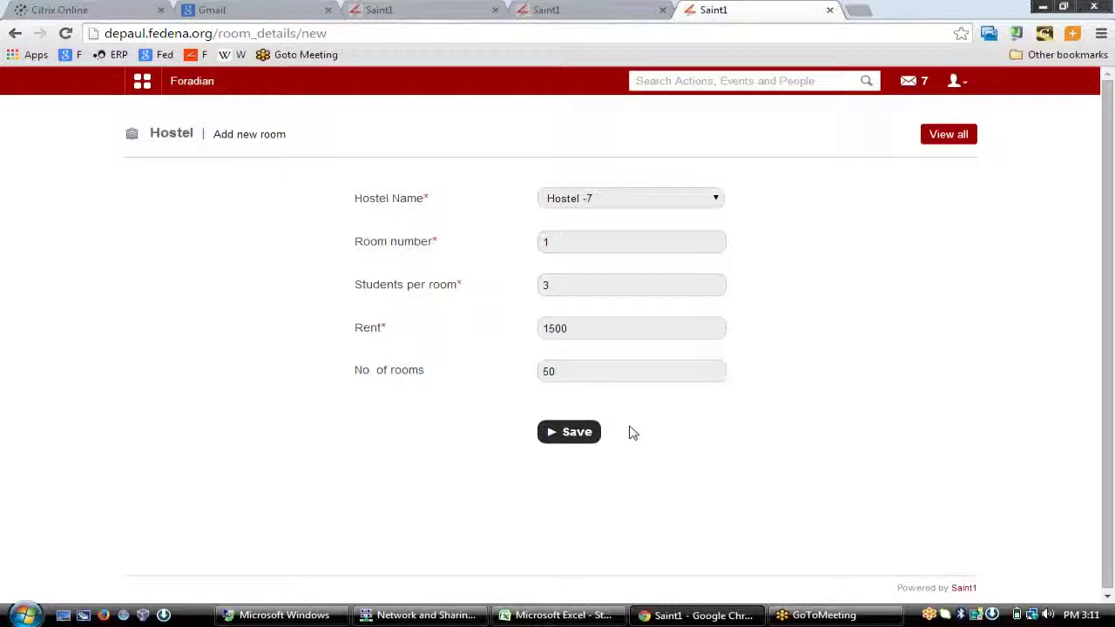
Dismiss the Windows colour-scheme prompt, keeping the current scheme and hiding the message
{"action": "left_click", "coordinate": [566, 246]}
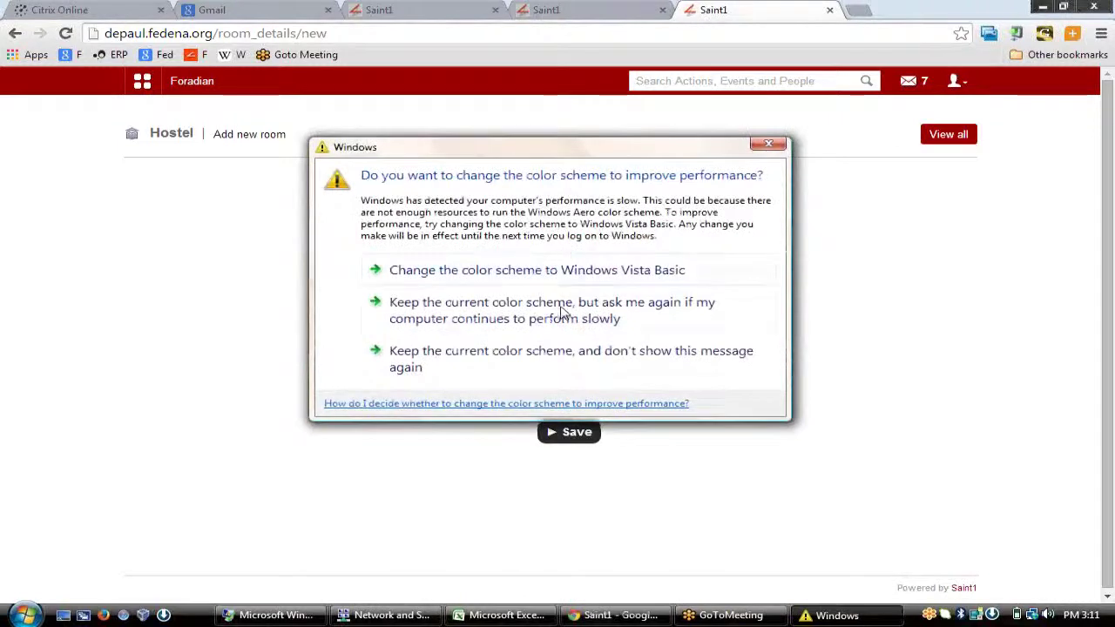
{"action": "left_click", "coordinate": [546, 360]}
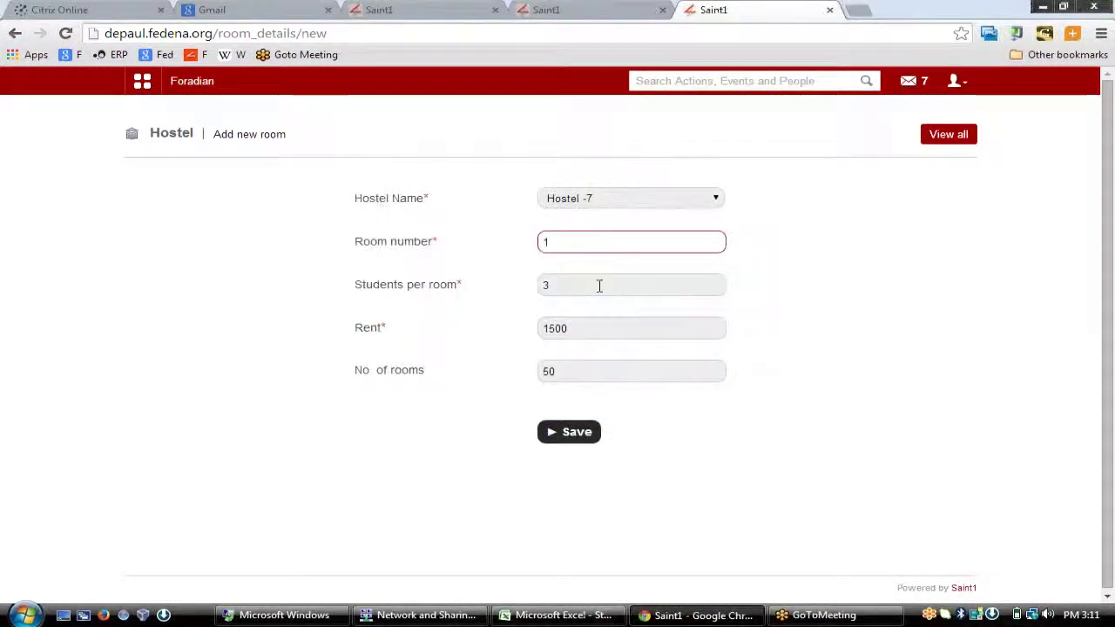
Save the rooms and view Hostel -7's room details: rooms from 1, 3 students, 1500.00 rent
{"action": "left_click", "coordinate": [600, 285]}
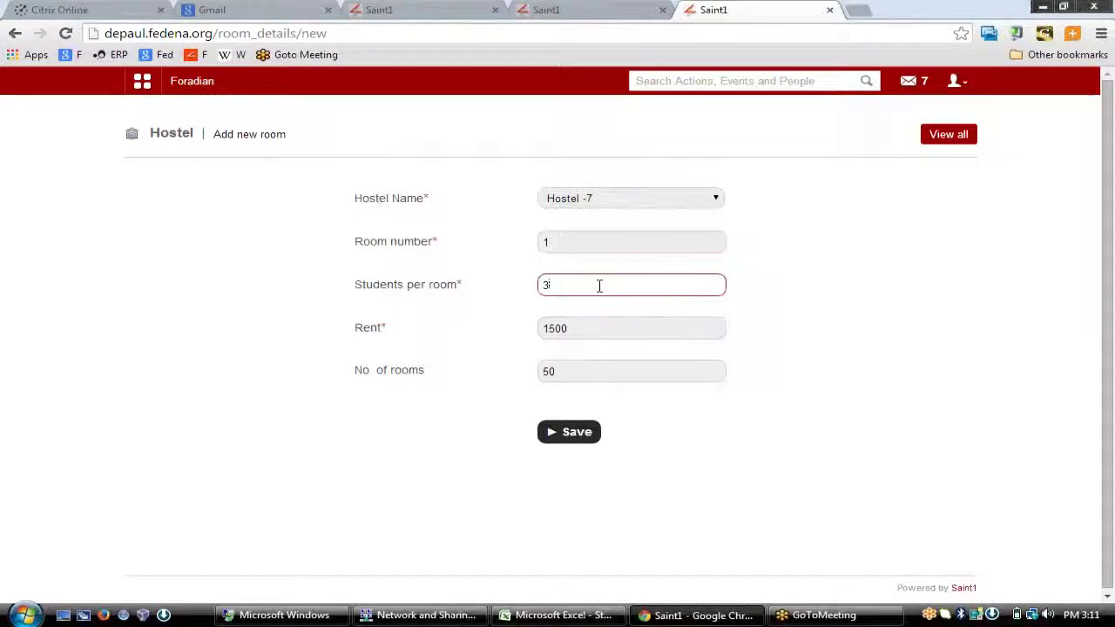
{"action": "left_click", "coordinate": [600, 331]}
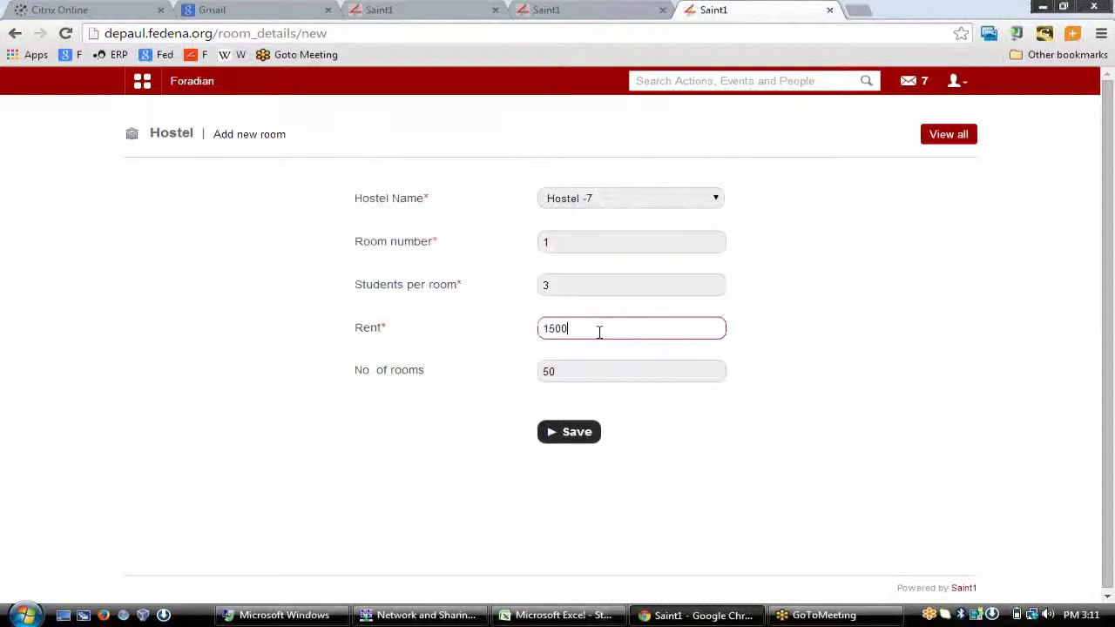
{"action": "left_click", "coordinate": [577, 431]}
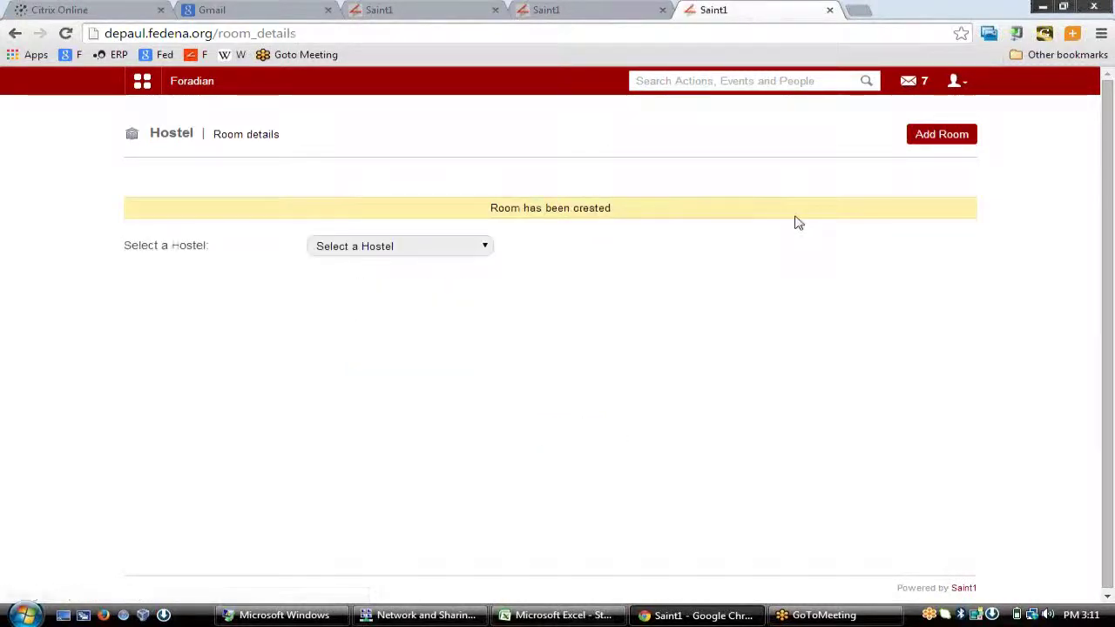
{"action": "left_click", "coordinate": [455, 249]}
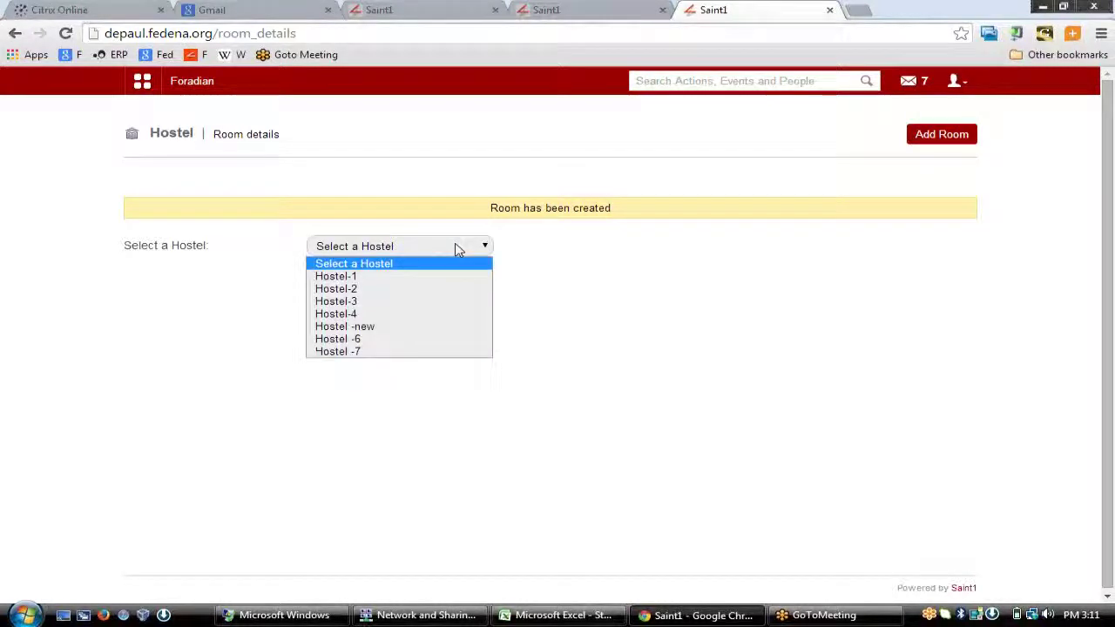
{"action": "left_click", "coordinate": [419, 353]}
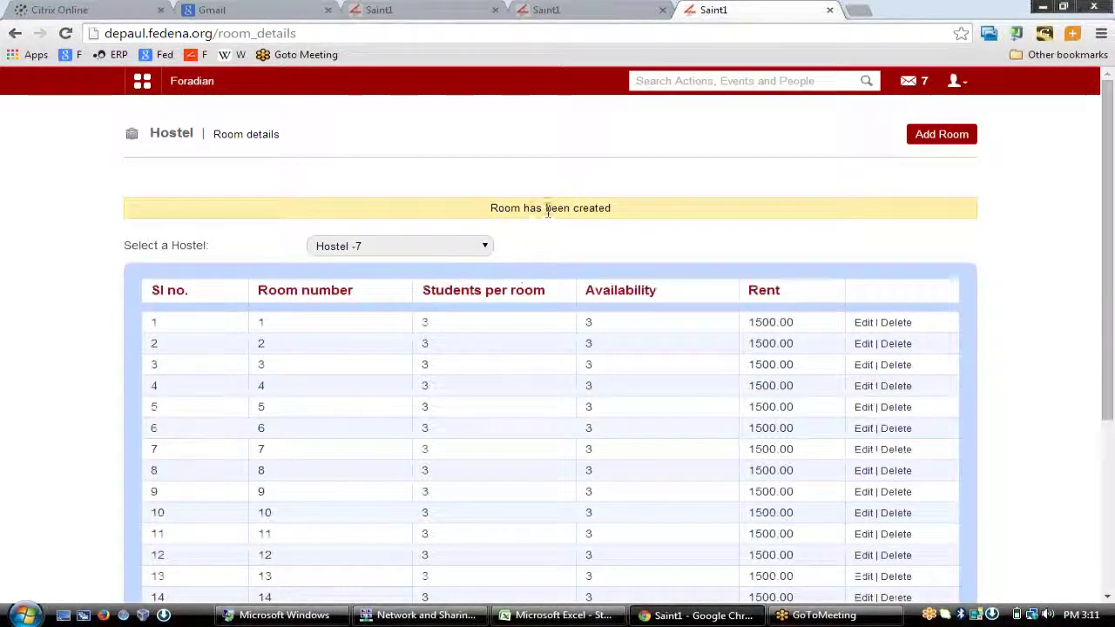
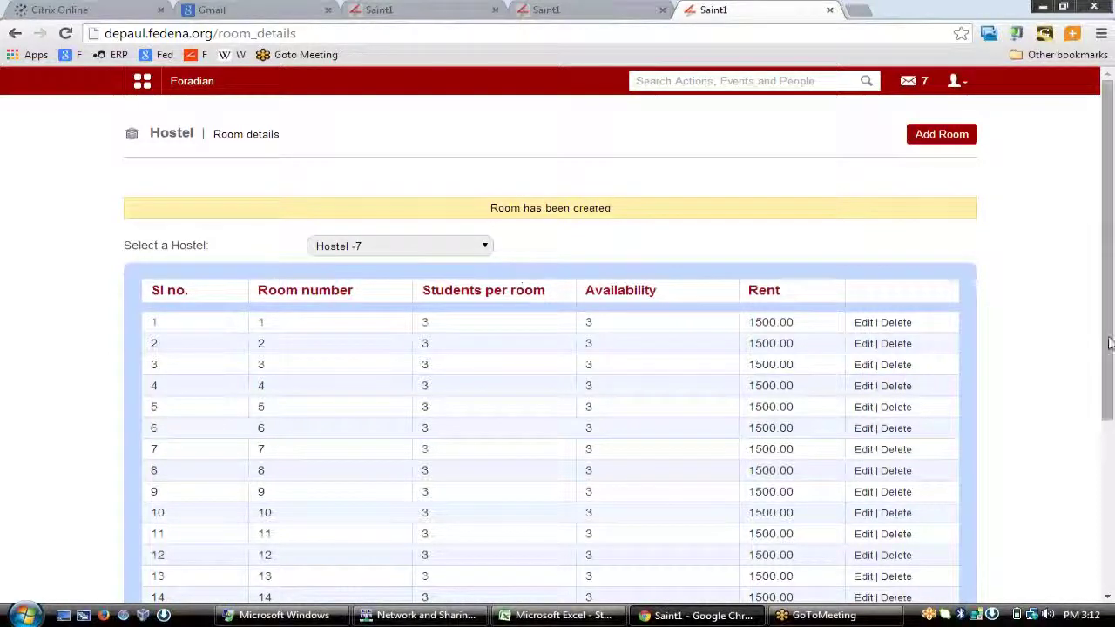
Return to the Hostel dashboard tab and close the leftover room details tab
{"action": "left_click_drag", "start_coordinate": [1111, 277], "coordinate": [1075, 169]}
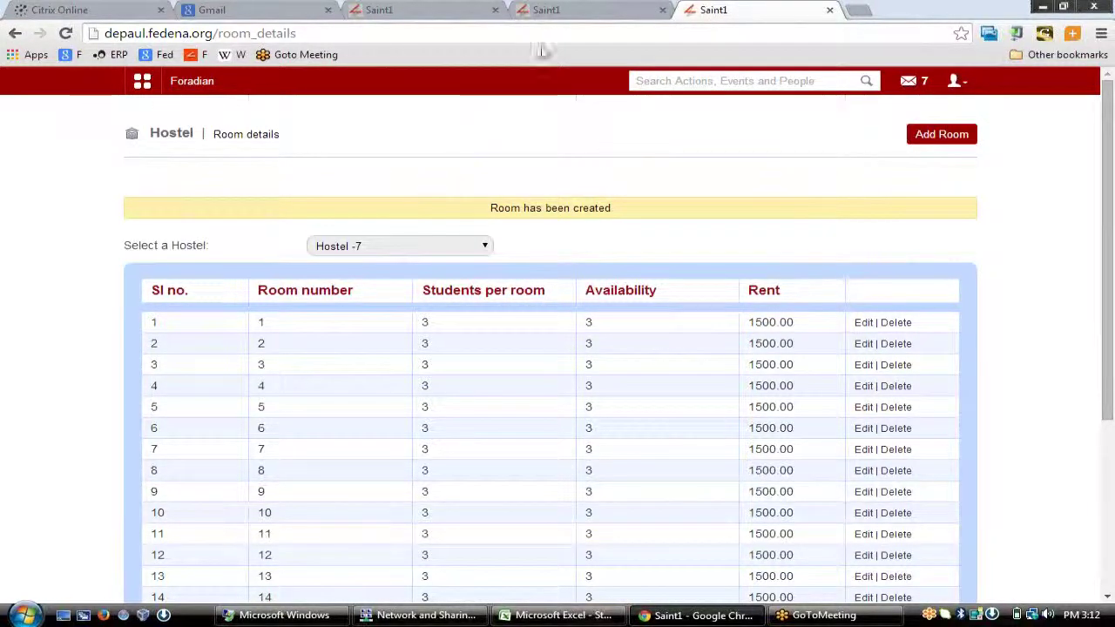
{"action": "left_click", "coordinate": [562, 9]}
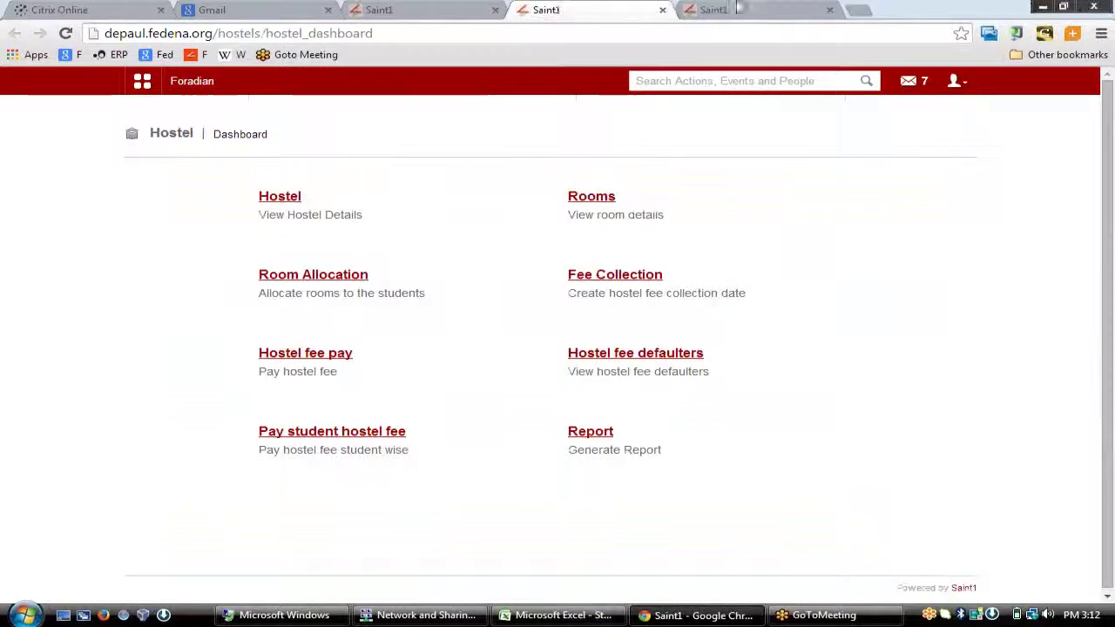
{"action": "left_click", "coordinate": [830, 9]}
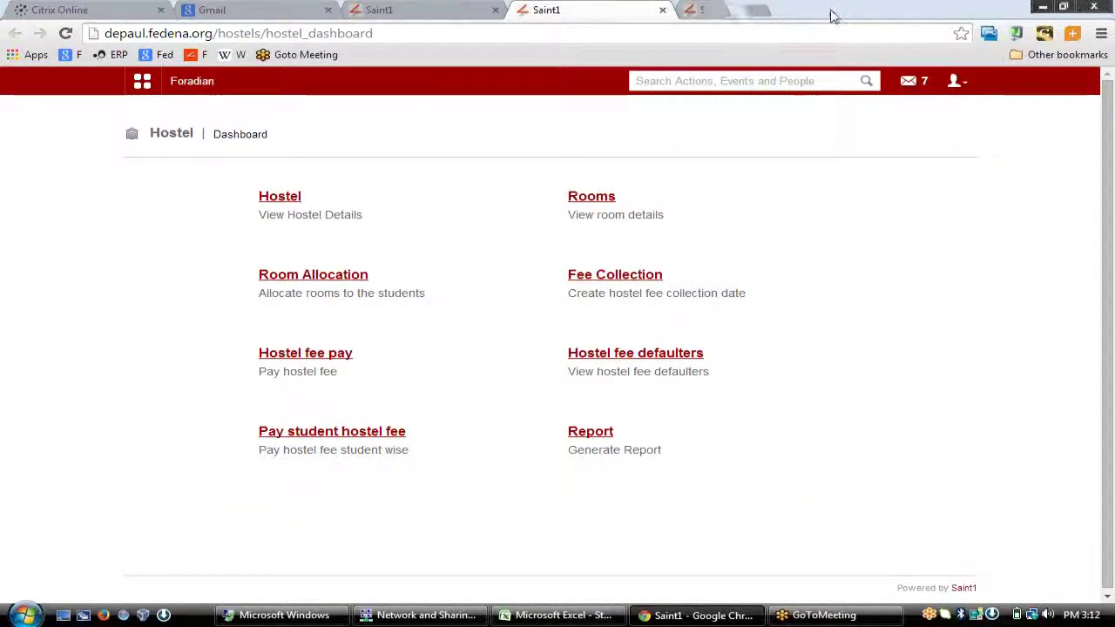
In a new Rooms tab, confirm room 1 of Hostel -7 has no students, then go back
{"action": "right_click", "coordinate": [592, 197]}
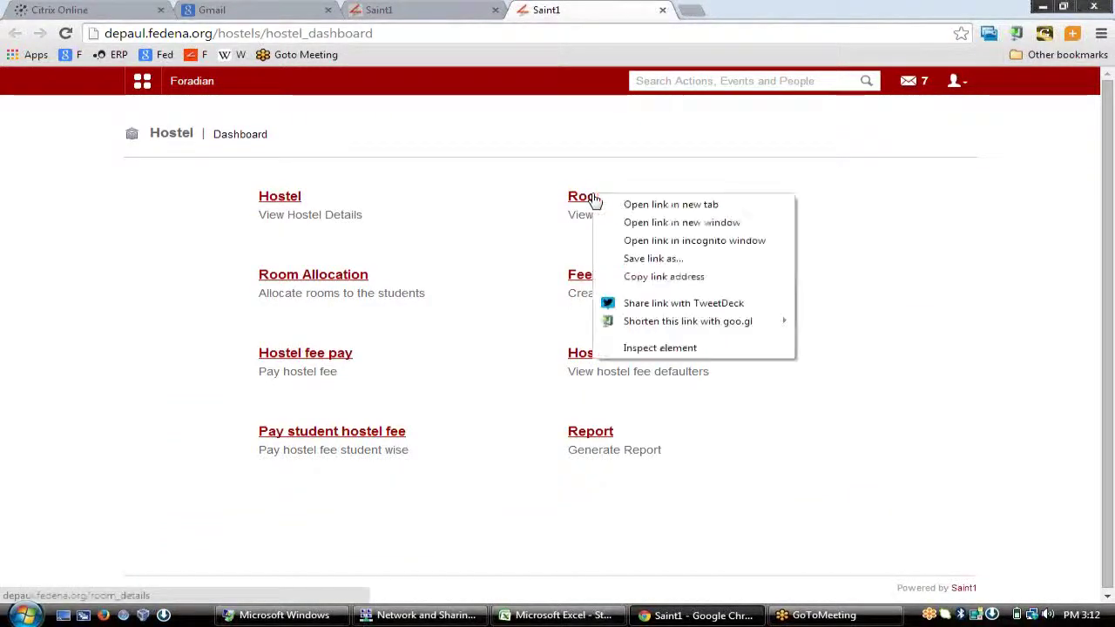
{"action": "left_click", "coordinate": [649, 206]}
{"action": "left_click", "coordinate": [745, 9]}
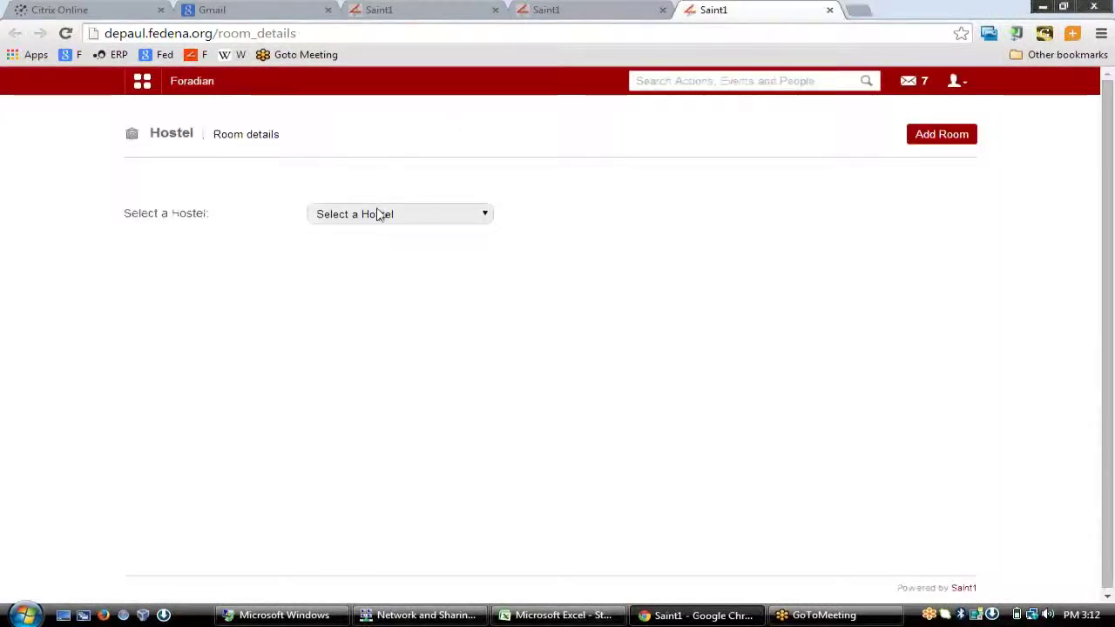
{"action": "left_click", "coordinate": [379, 216]}
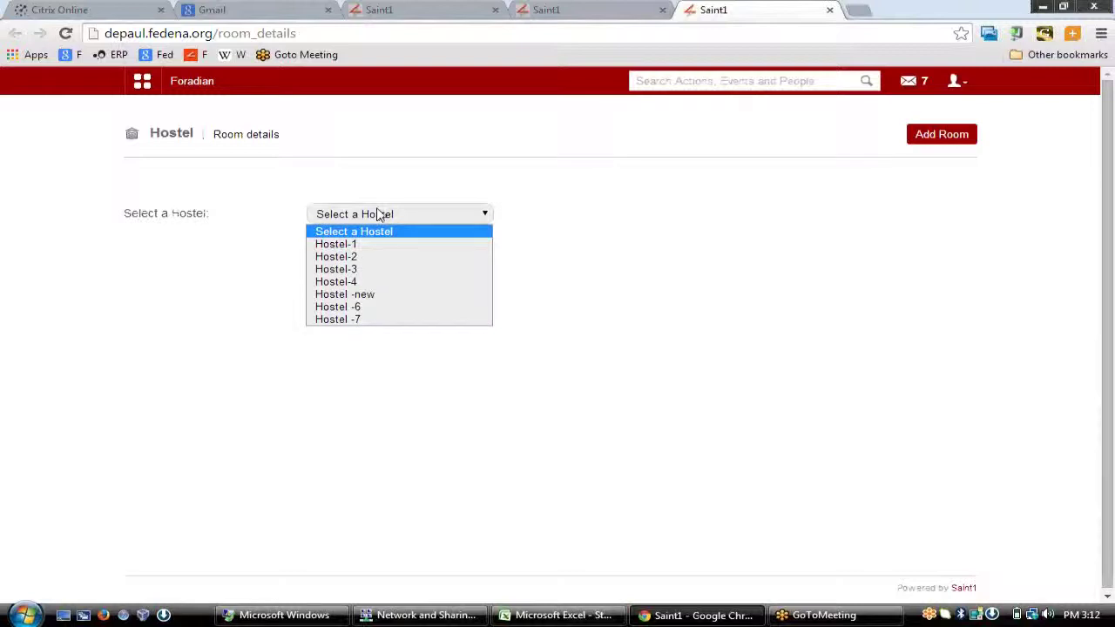
{"action": "left_click", "coordinate": [343, 320]}
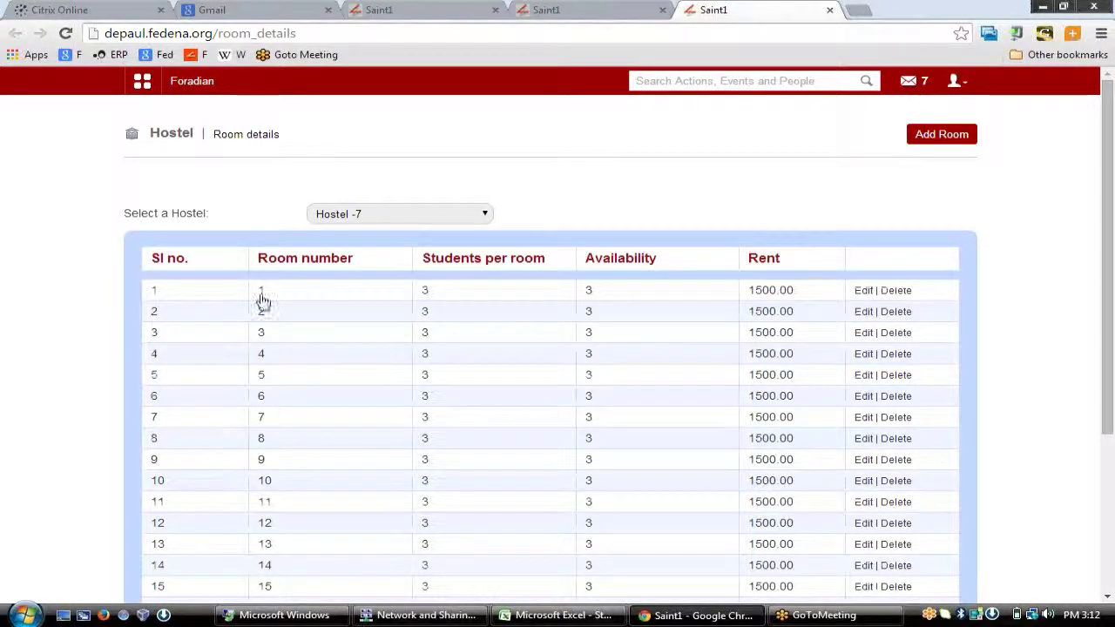
{"action": "left_click", "coordinate": [261, 296]}
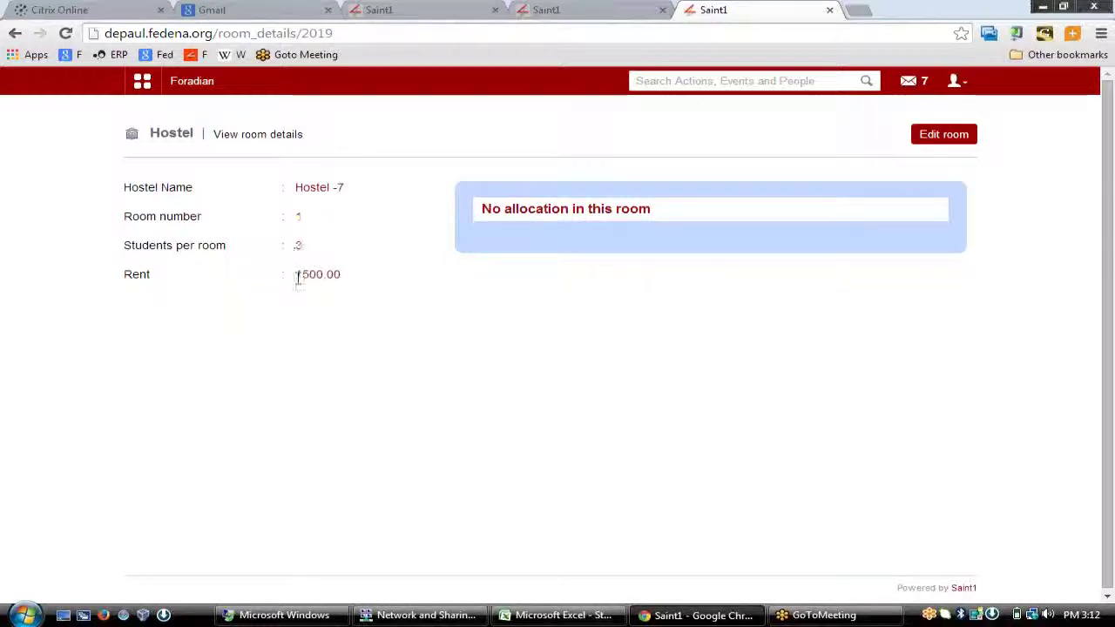
{"action": "left_click", "coordinate": [15, 35]}
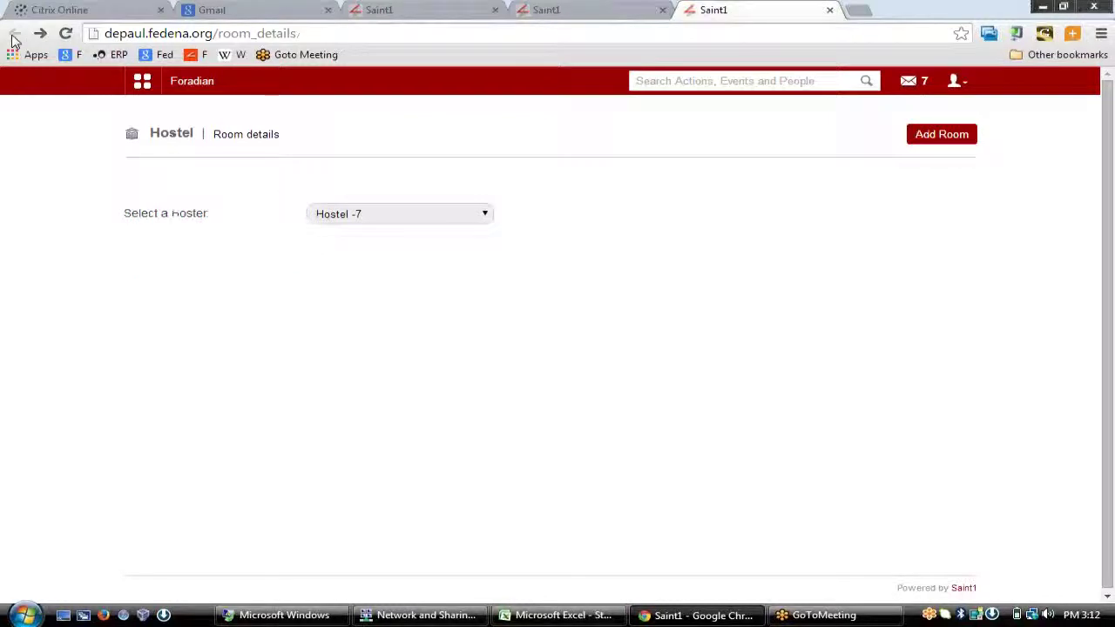
Search the student in a new Room Allocation tab and allocate them room 1 of Hostel -7
{"action": "left_click", "coordinate": [562, 9]}
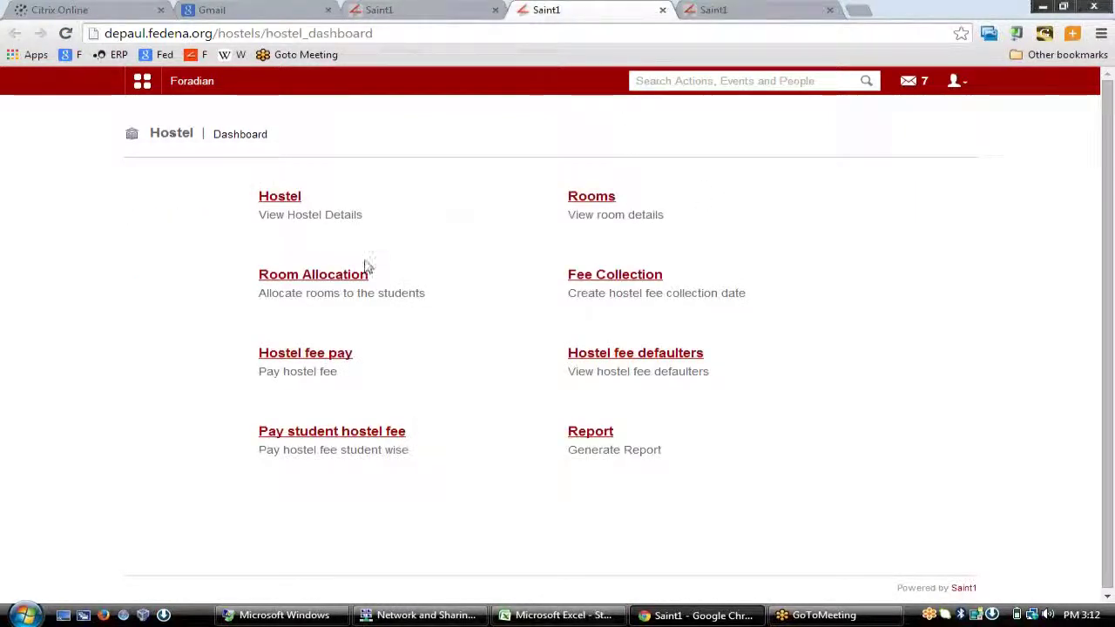
{"action": "right_click", "coordinate": [340, 283]}
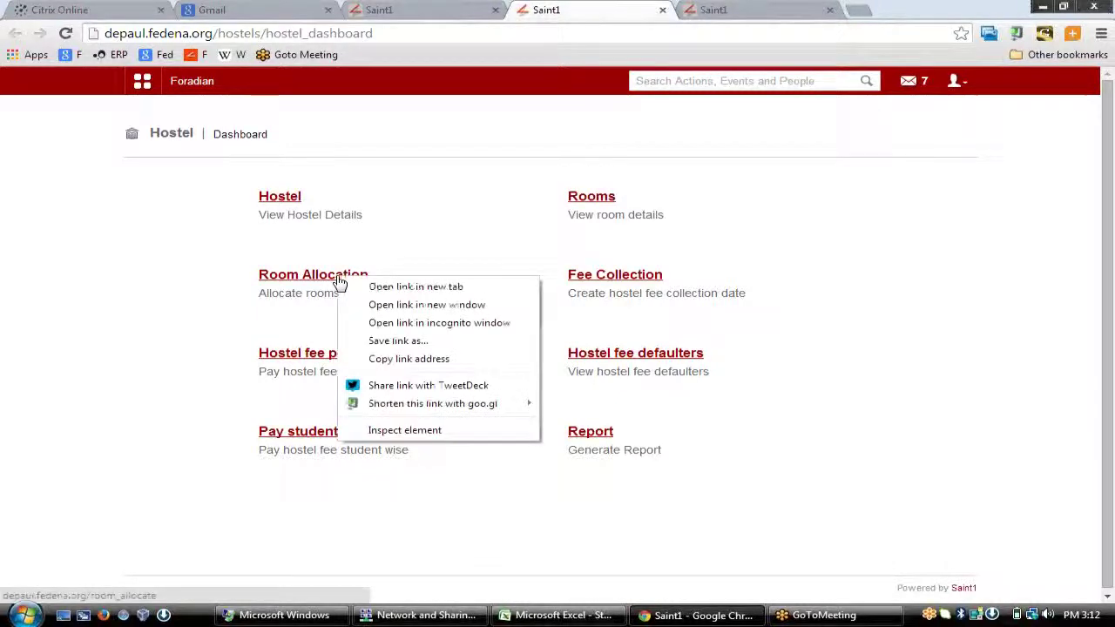
{"action": "left_click", "coordinate": [365, 287]}
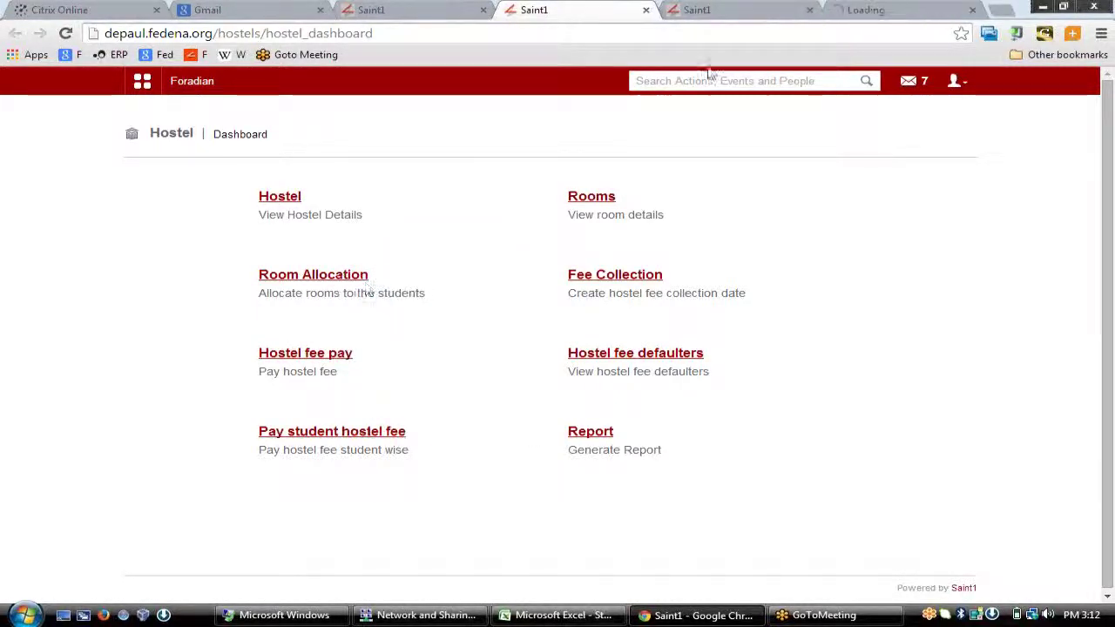
{"action": "left_click", "coordinate": [875, 9]}
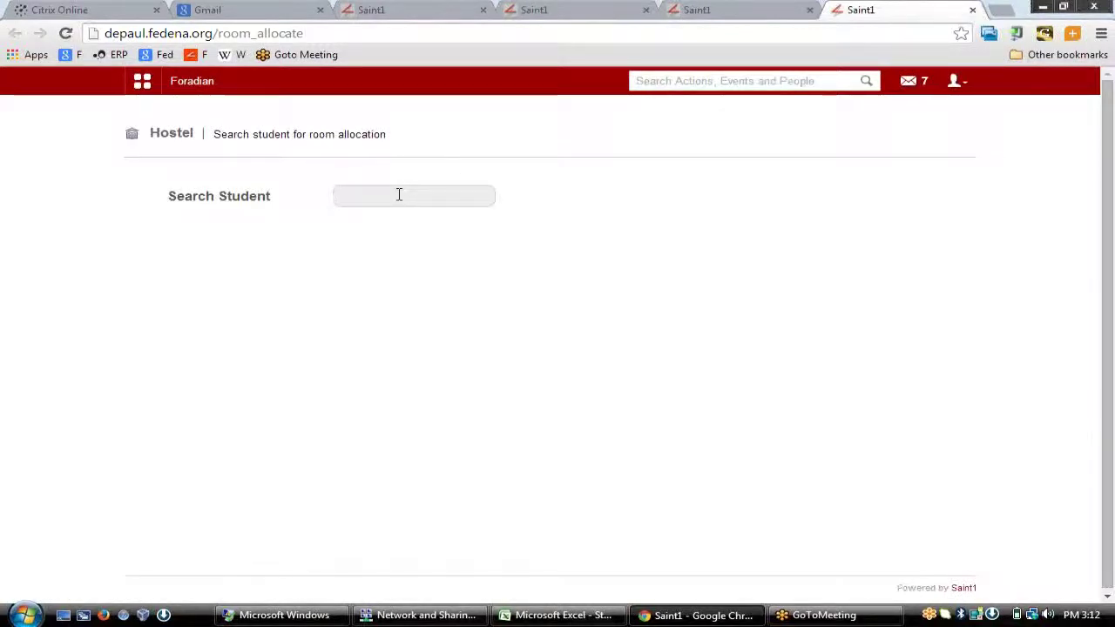
{"action": "type", "text": "samb"}
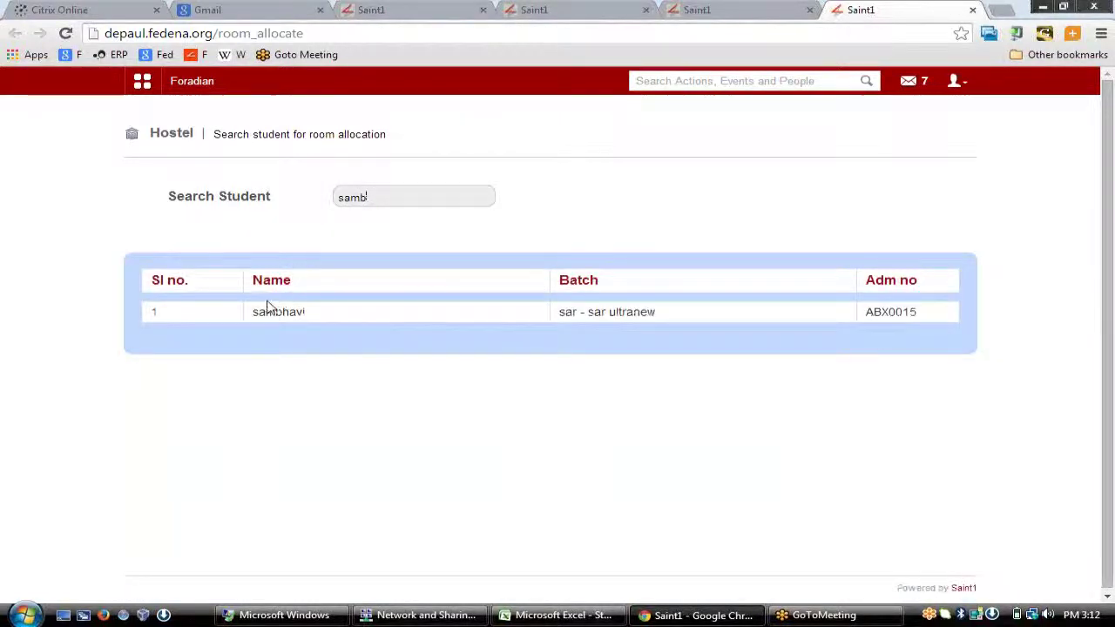
{"action": "left_click", "coordinate": [268, 315]}
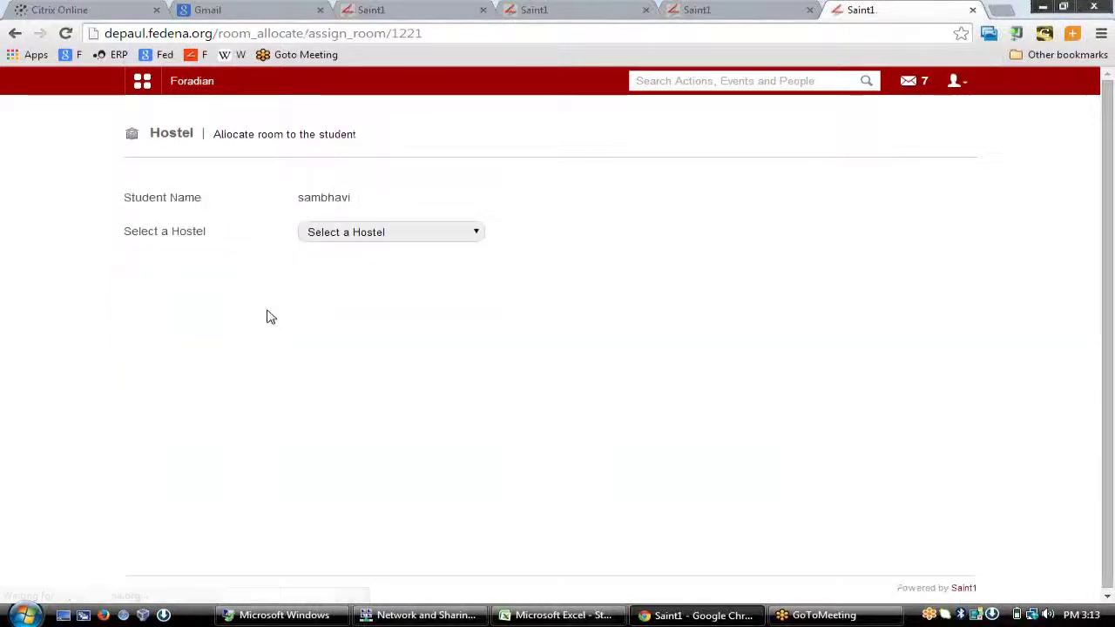
{"action": "left_click", "coordinate": [390, 235]}
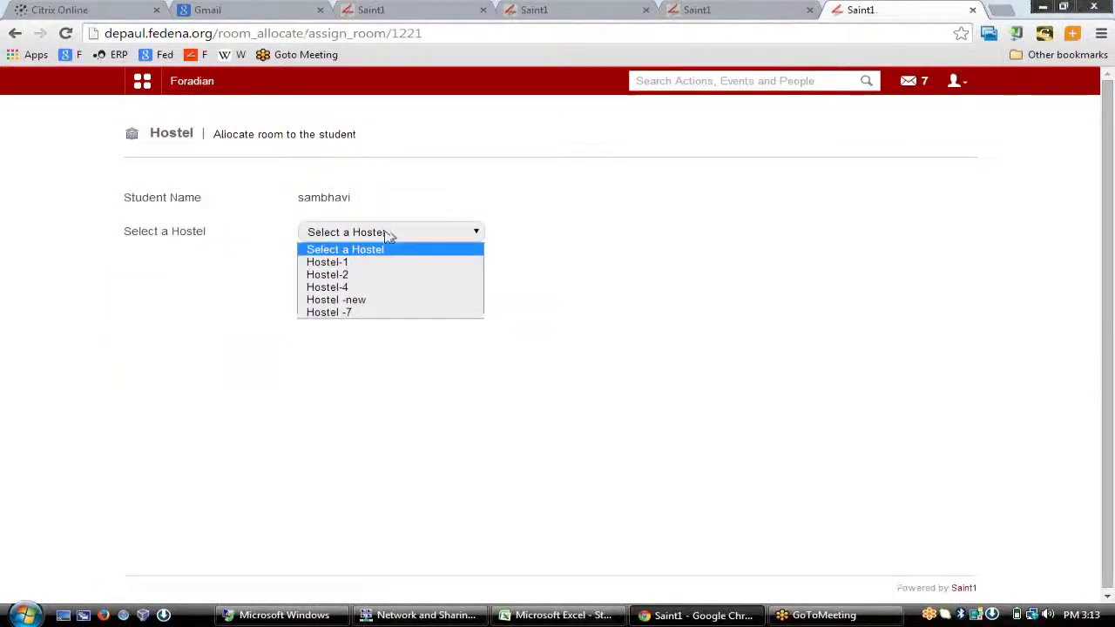
{"action": "left_click", "coordinate": [366, 314]}
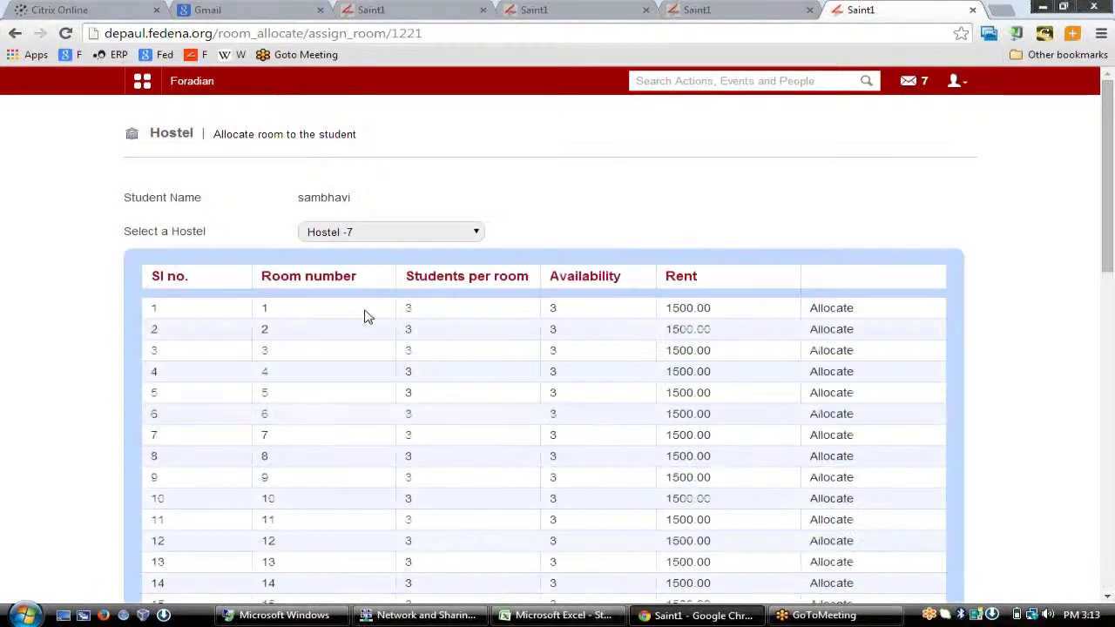
{"action": "left_click", "coordinate": [832, 309]}
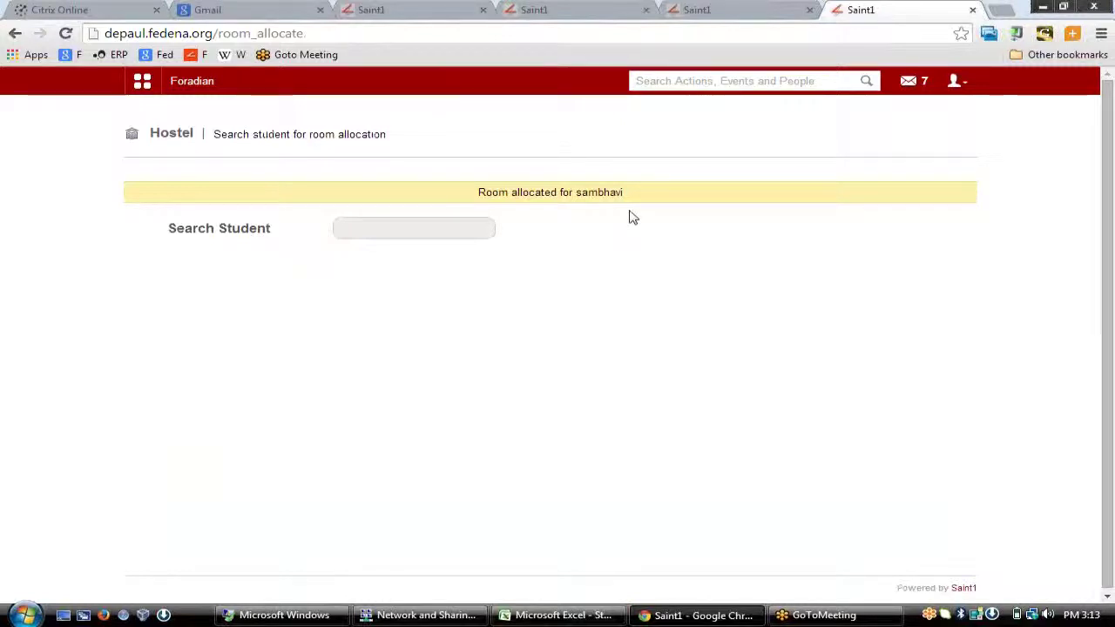
Check that room 1 of Hostel -7 now lists one allocated student, then return to the dashboard
{"action": "left_click", "coordinate": [705, 10]}
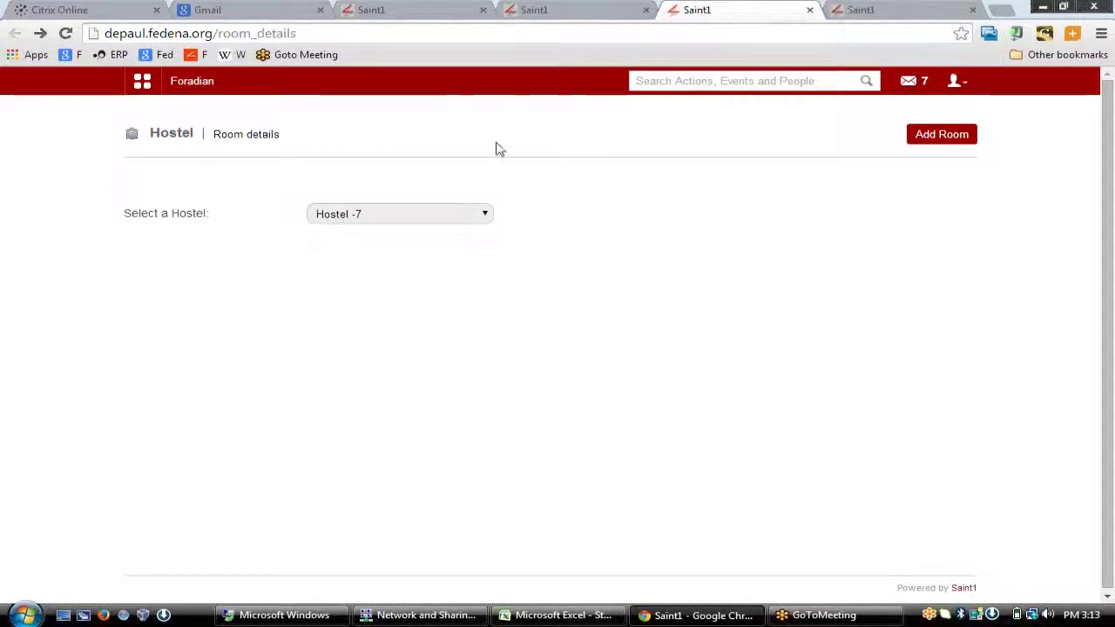
{"action": "left_click", "coordinate": [387, 220]}
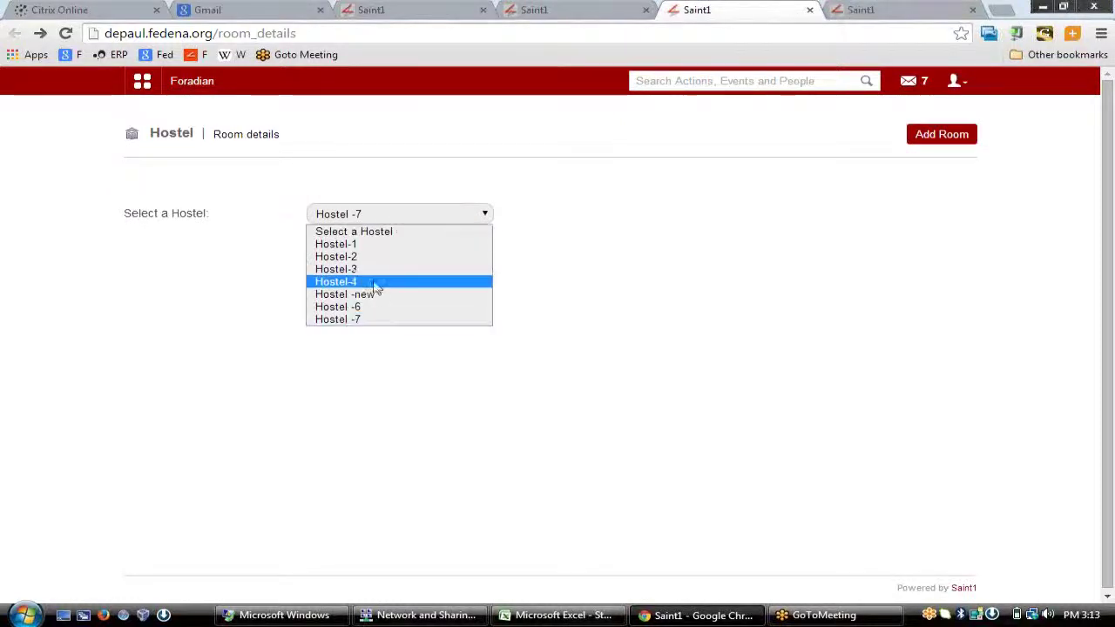
{"action": "left_click", "coordinate": [375, 310]}
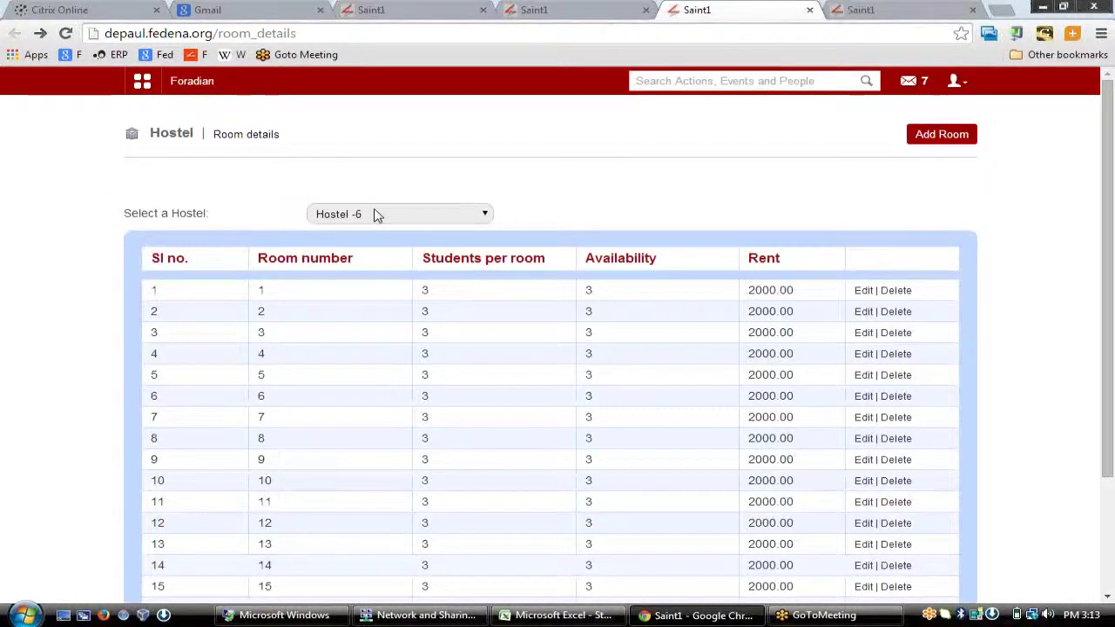
{"action": "left_click", "coordinate": [375, 218]}
{"action": "left_click", "coordinate": [360, 320]}
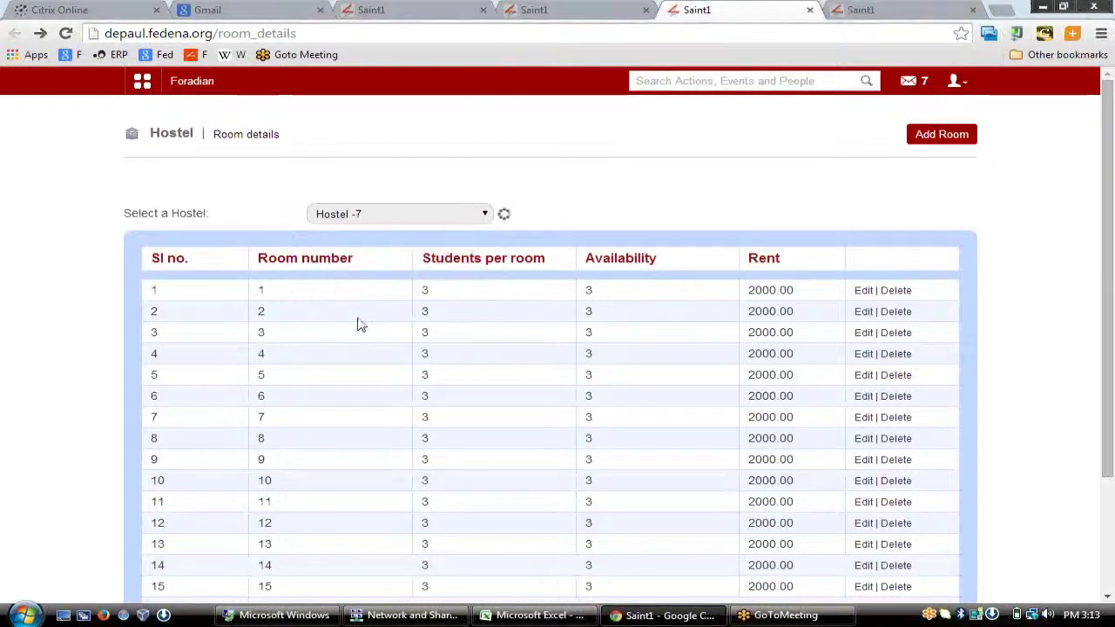
{"action": "left_click", "coordinate": [263, 295]}
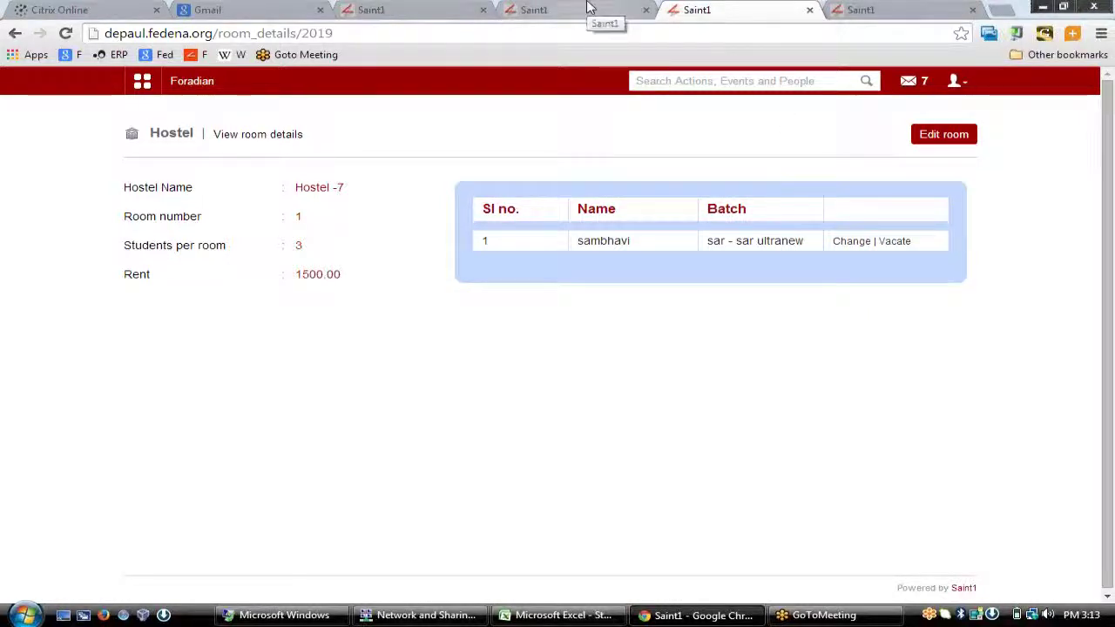
{"action": "left_click", "coordinate": [588, 9]}
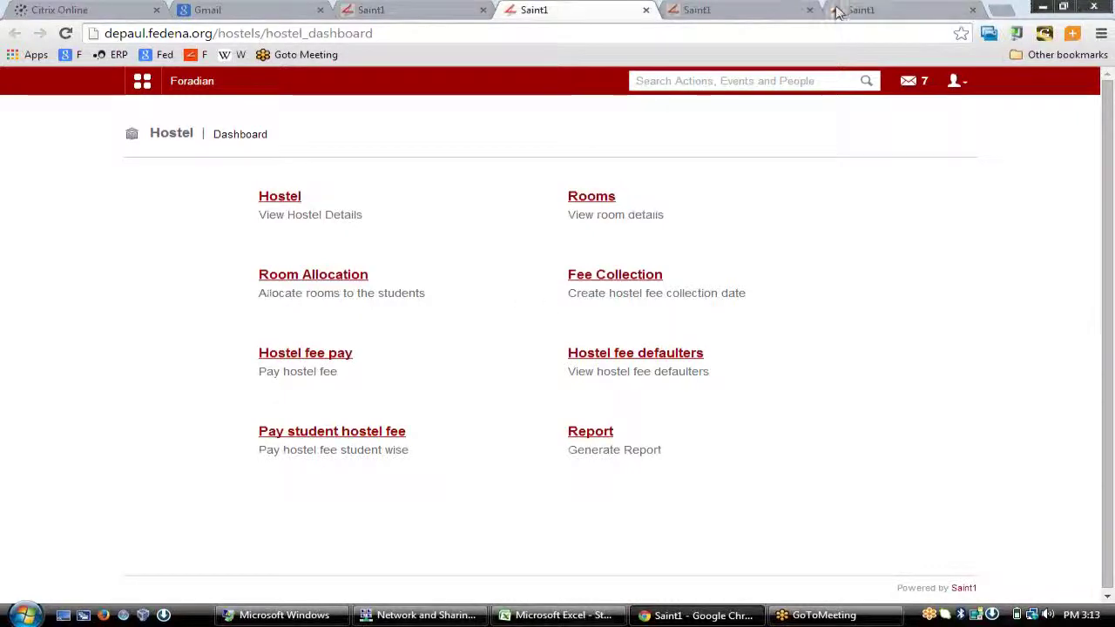
Create hostel fee collection 'May-June' dated 2014-05-07 for all five batches
{"action": "left_click", "coordinate": [809, 11]}
{"action": "left_click", "coordinate": [810, 12]}
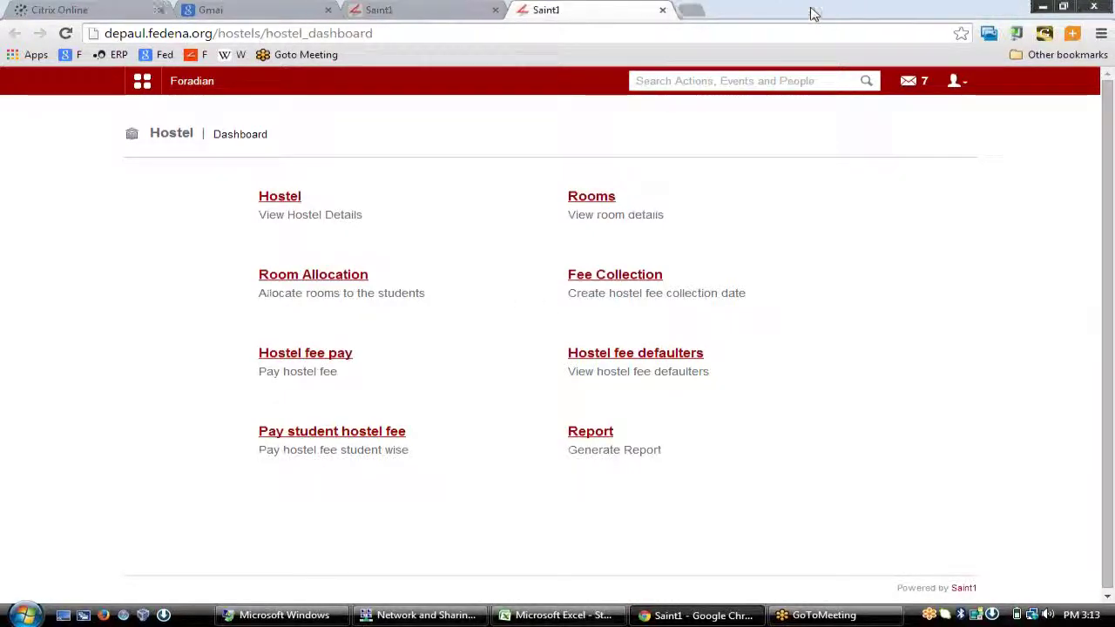
{"action": "right_click", "coordinate": [640, 283]}
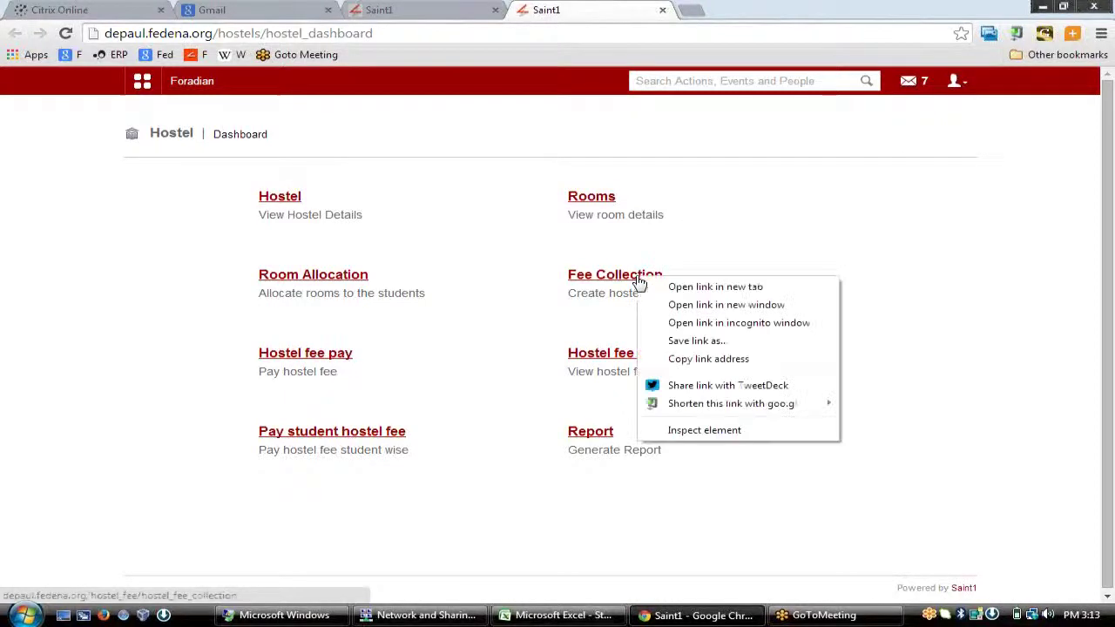
{"action": "left_click", "coordinate": [669, 287]}
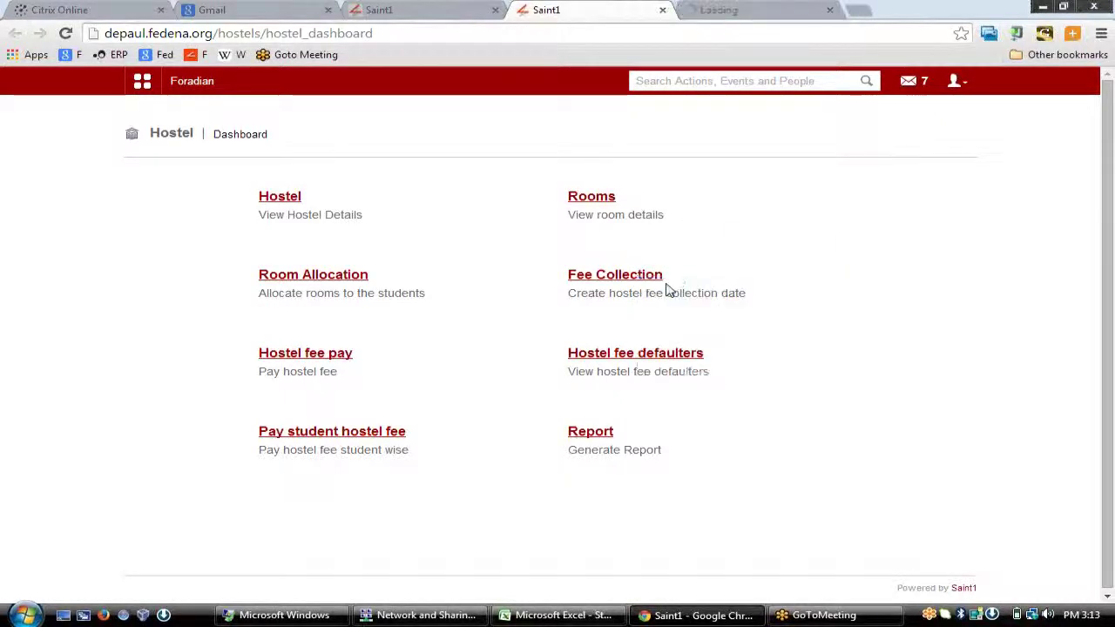
{"action": "left_click", "coordinate": [730, 8]}
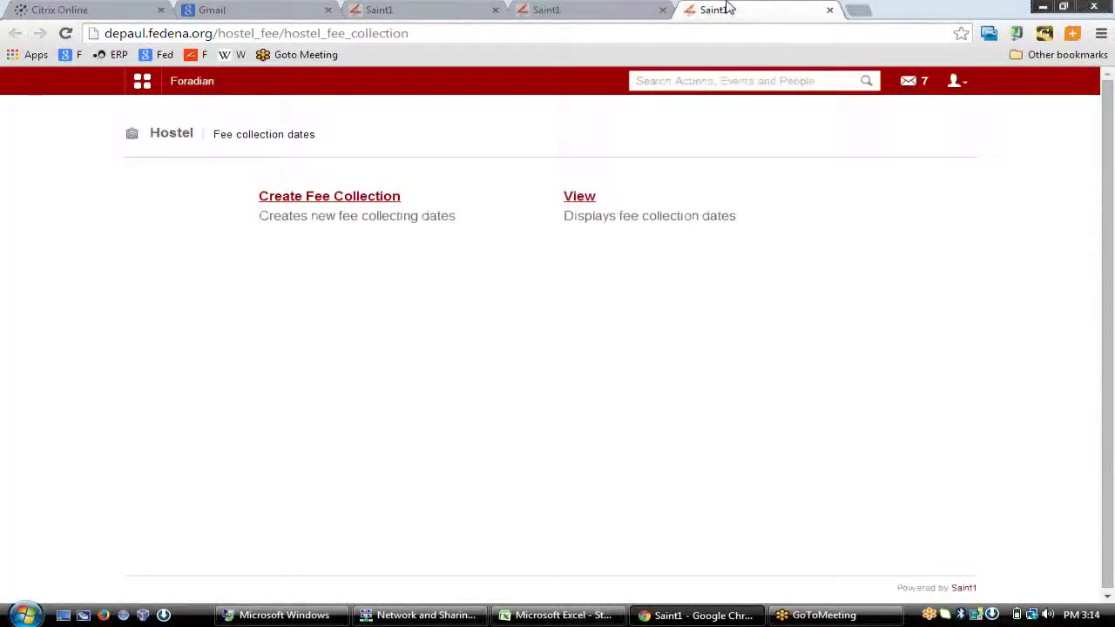
{"action": "left_click", "coordinate": [366, 200]}
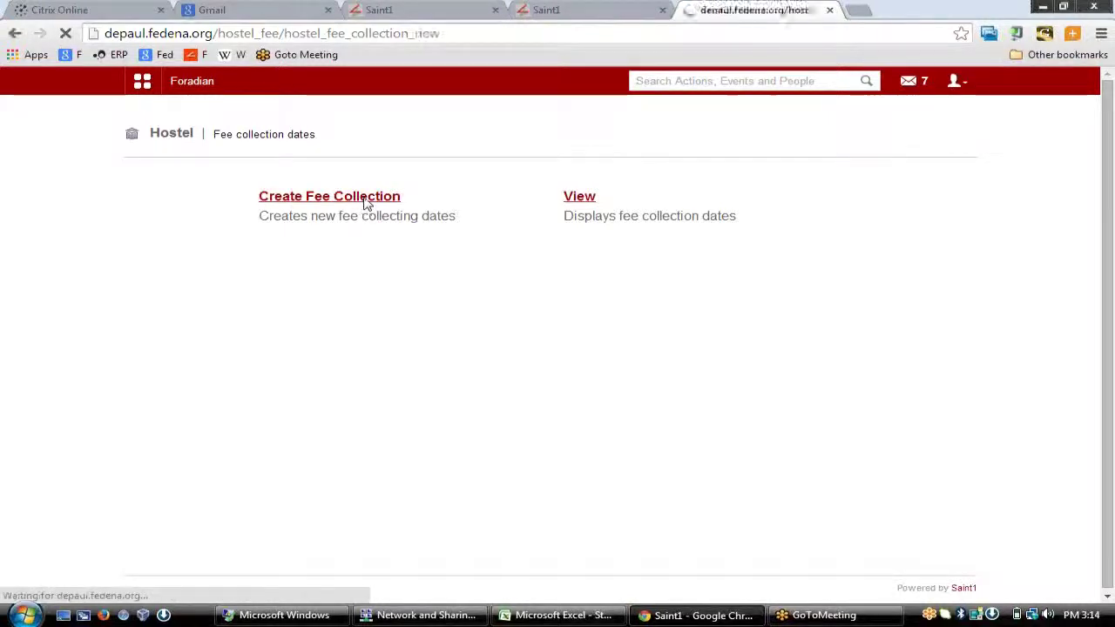
{"action": "left_click", "coordinate": [363, 197]}
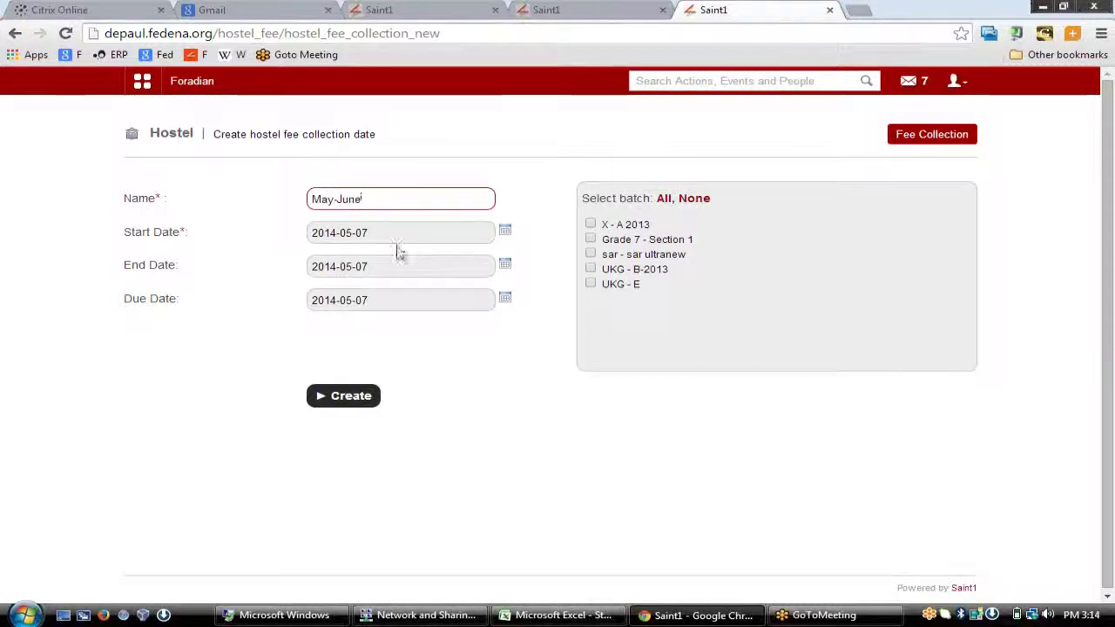
{"action": "left_click", "coordinate": [666, 201]}
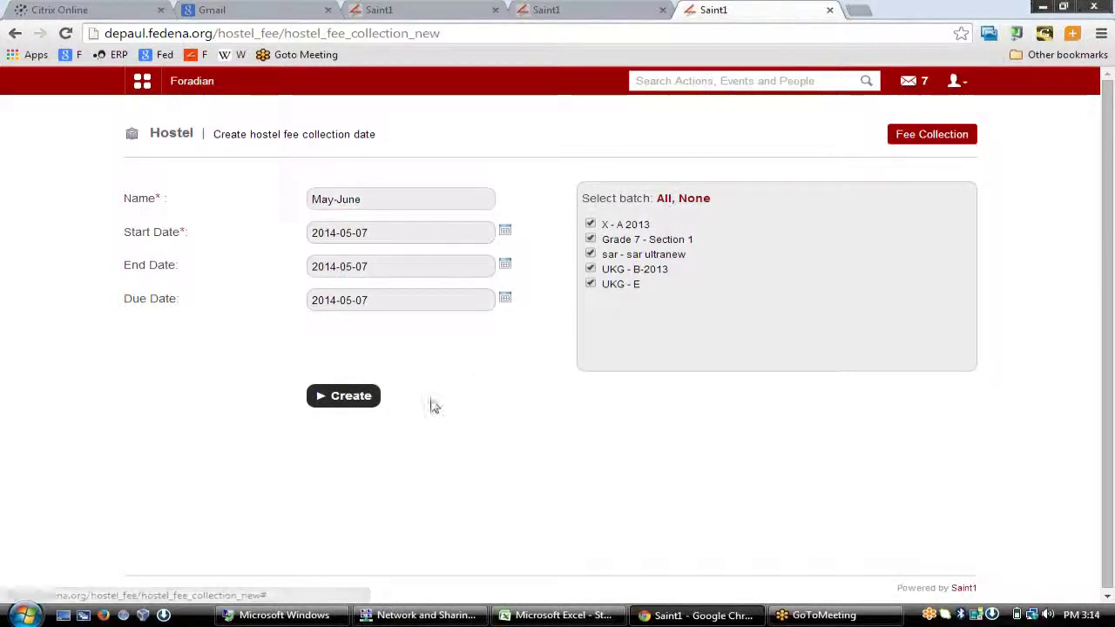
{"action": "left_click", "coordinate": [368, 399]}
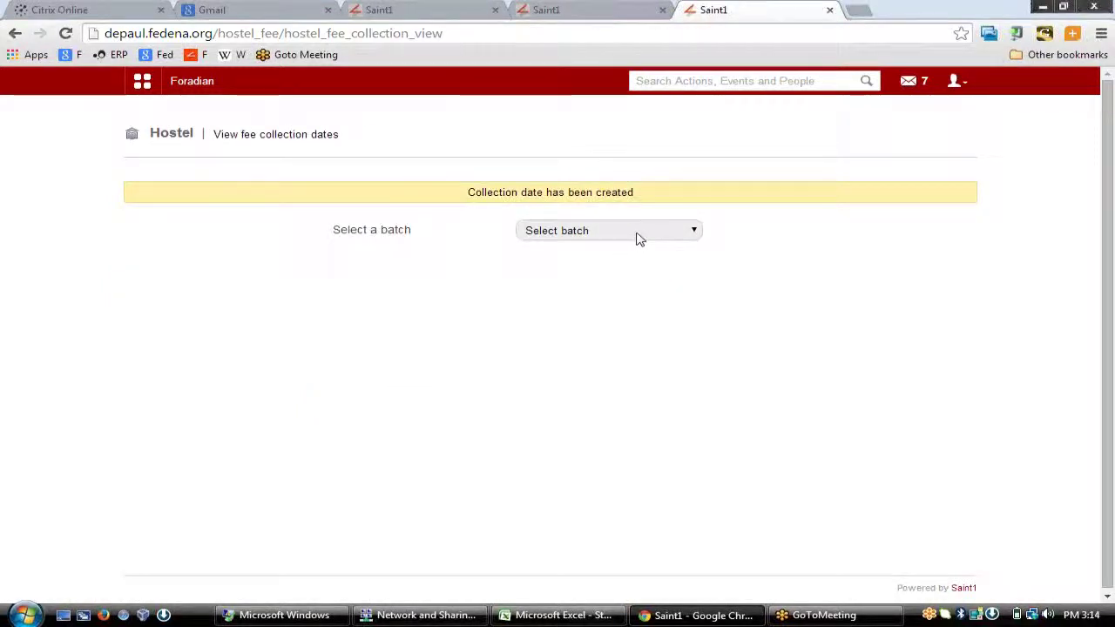
View batch X - A 2013's fee collections, confirming May-June (2014-05-07), then close the extra tab
{"action": "left_click", "coordinate": [638, 237]}
{"action": "left_click", "coordinate": [636, 234]}
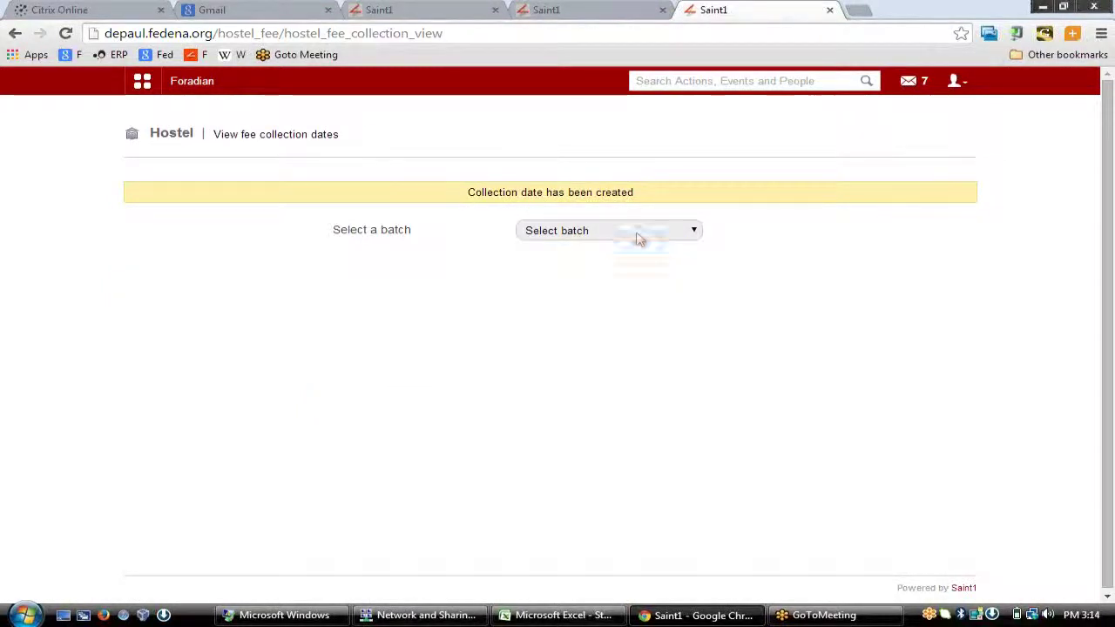
{"action": "left_click", "coordinate": [15, 35]}
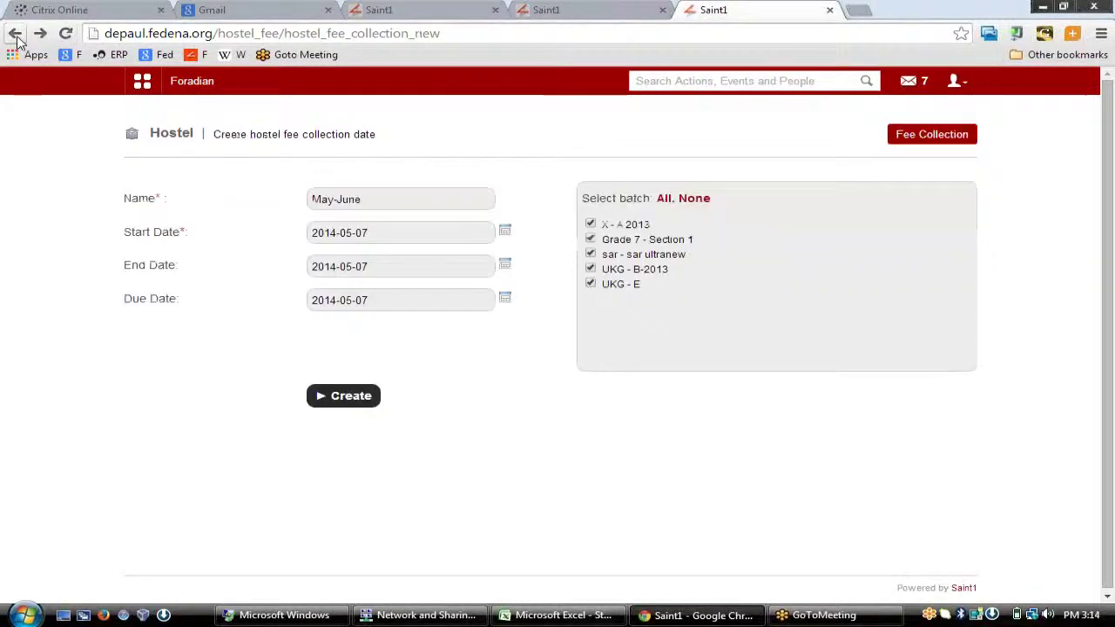
{"action": "left_click", "coordinate": [15, 35]}
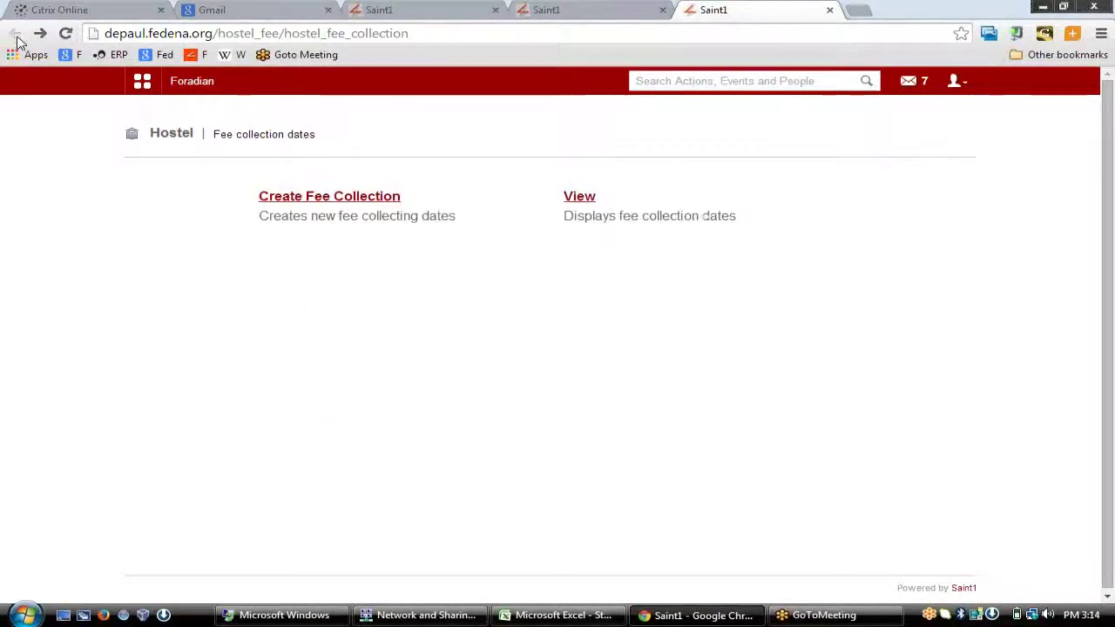
{"action": "left_click", "coordinate": [579, 199]}
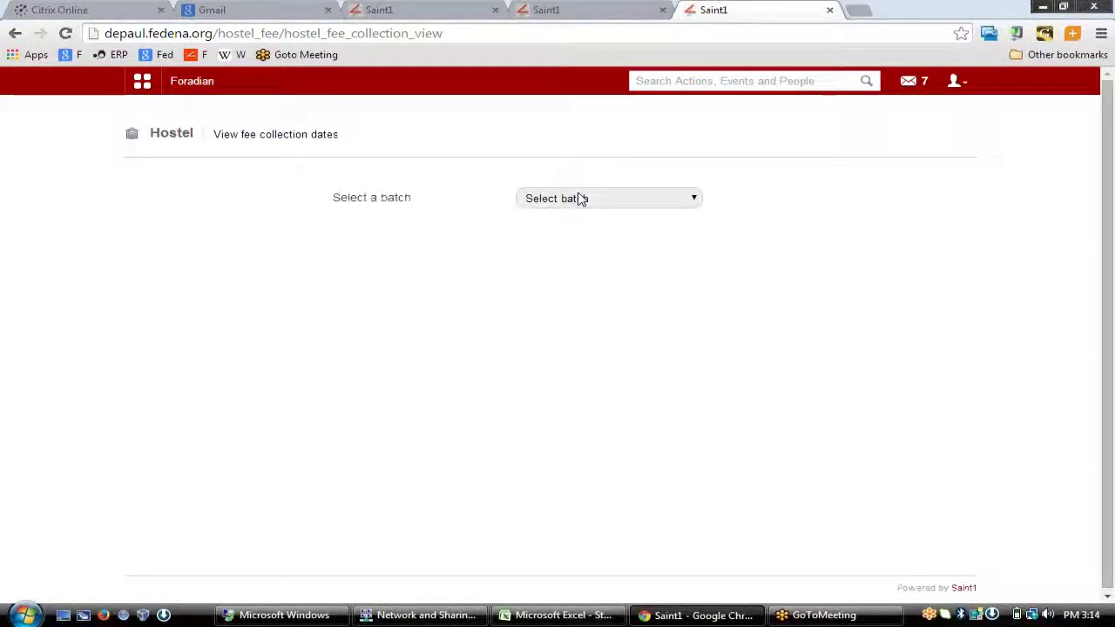
{"action": "left_click", "coordinate": [578, 198]}
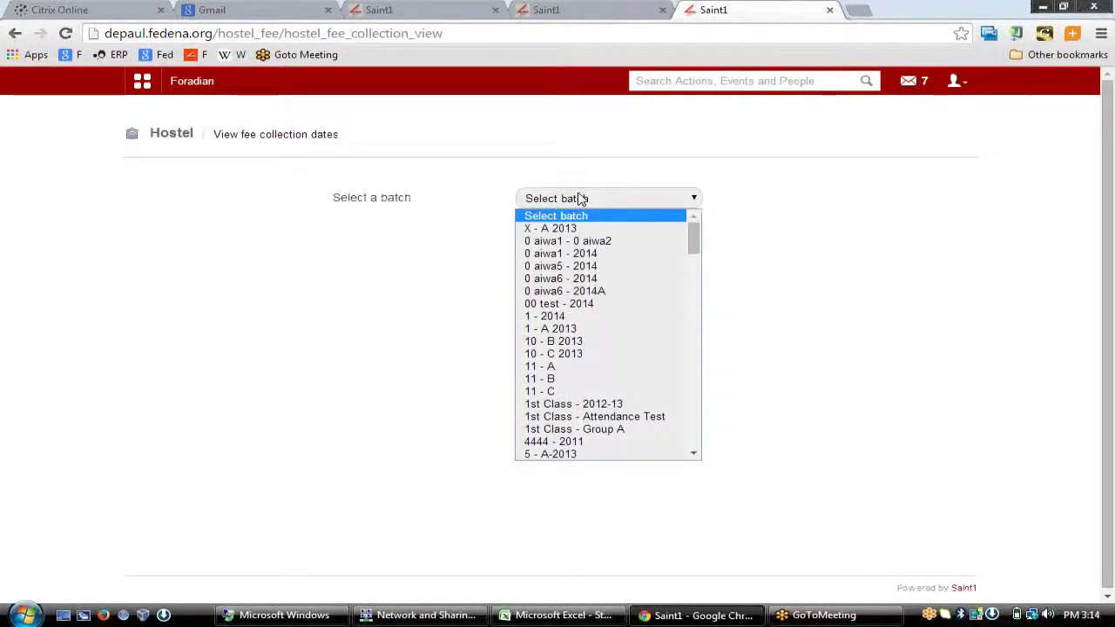
{"action": "left_click", "coordinate": [552, 230]}
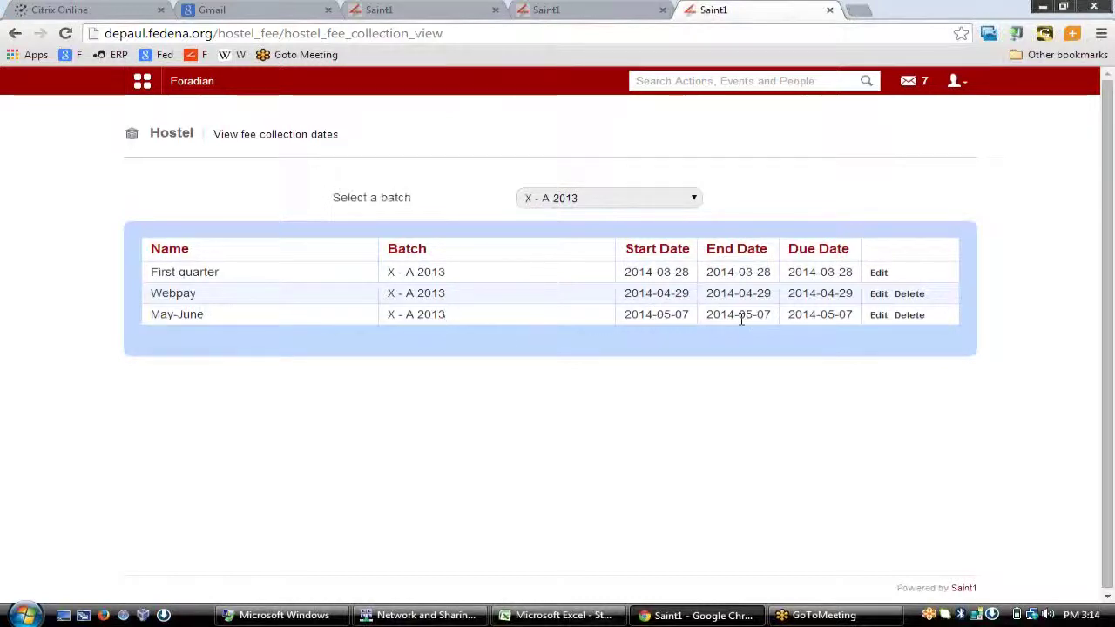
{"action": "left_click", "coordinate": [562, 9]}
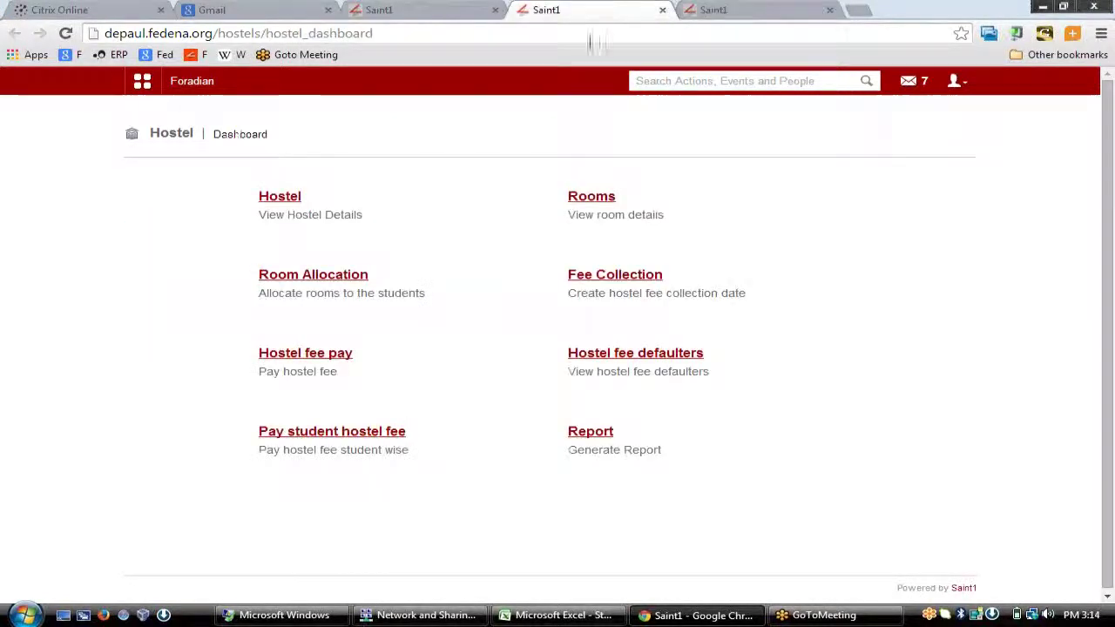
{"action": "left_click", "coordinate": [830, 10]}
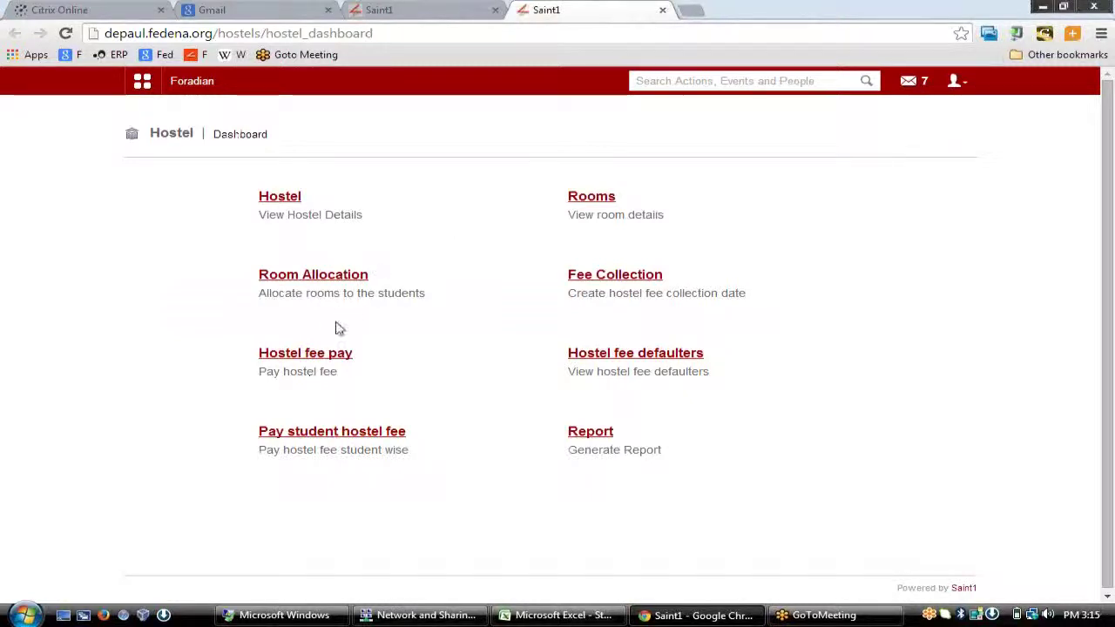
Pay the first X - A 2013 student's 100.00 May-June hostel fee in cash
{"action": "right_click", "coordinate": [329, 354]}
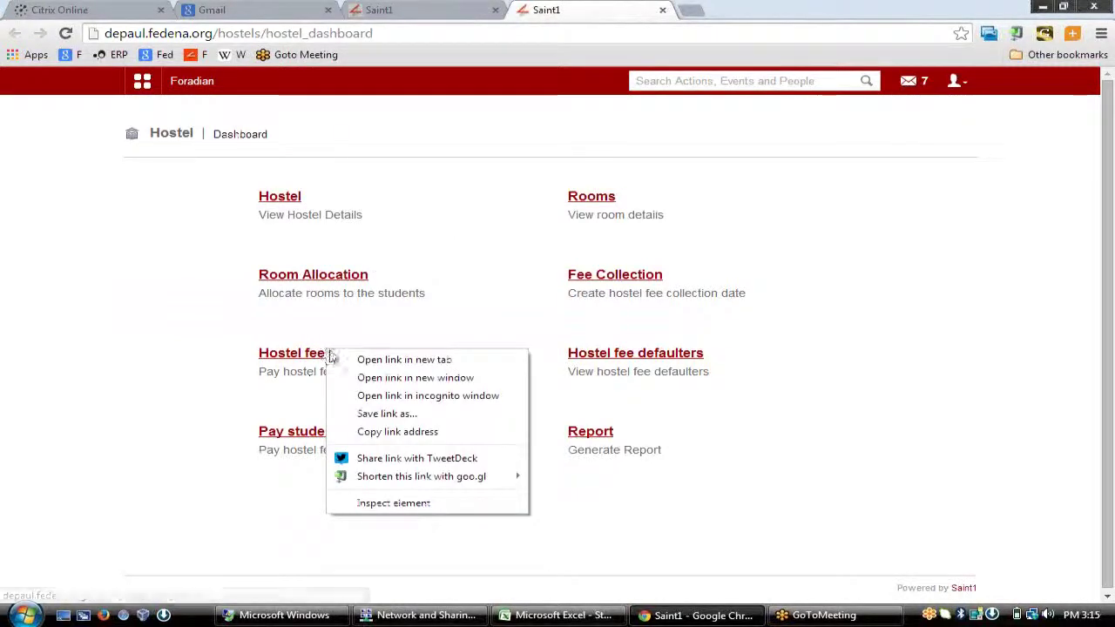
{"action": "left_click", "coordinate": [362, 360]}
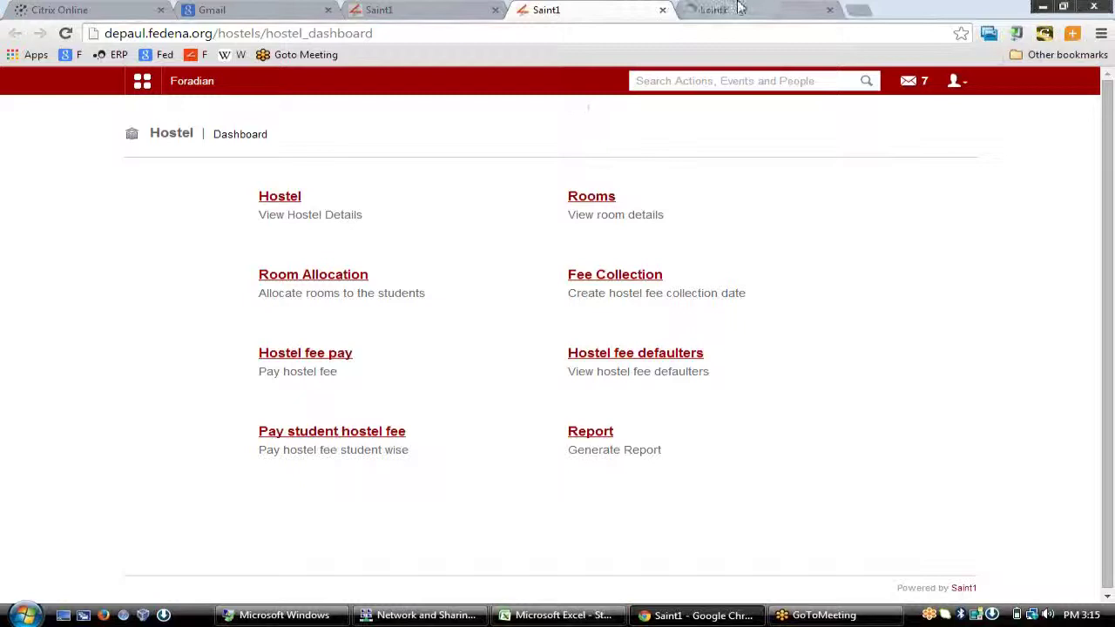
{"action": "left_click", "coordinate": [738, 9]}
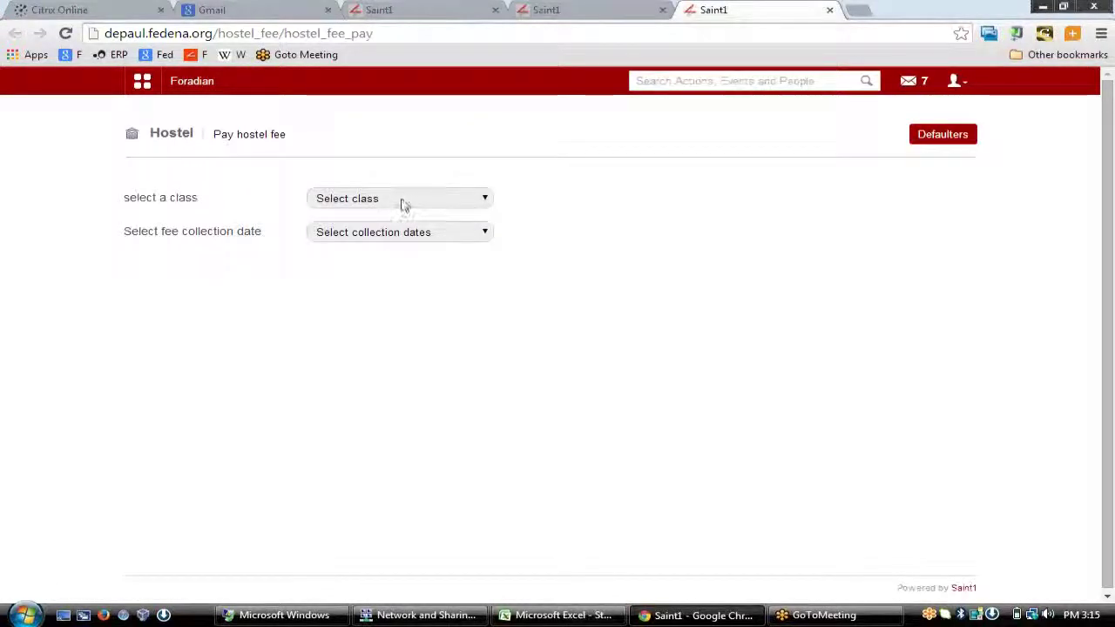
{"action": "left_click", "coordinate": [402, 201]}
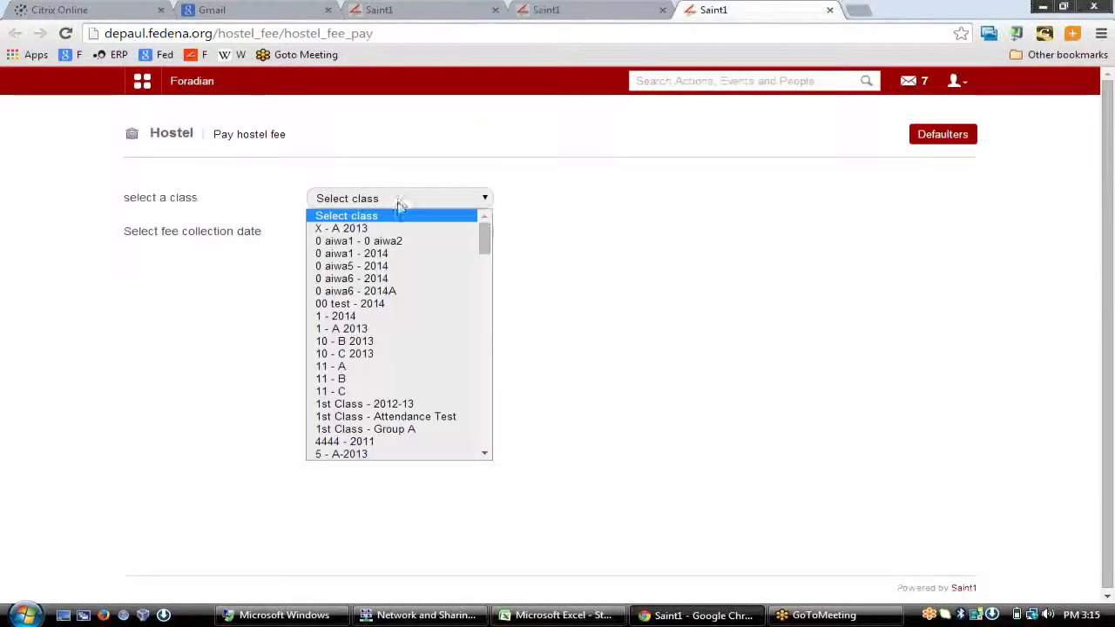
{"action": "left_click", "coordinate": [357, 228]}
{"action": "left_click", "coordinate": [357, 232]}
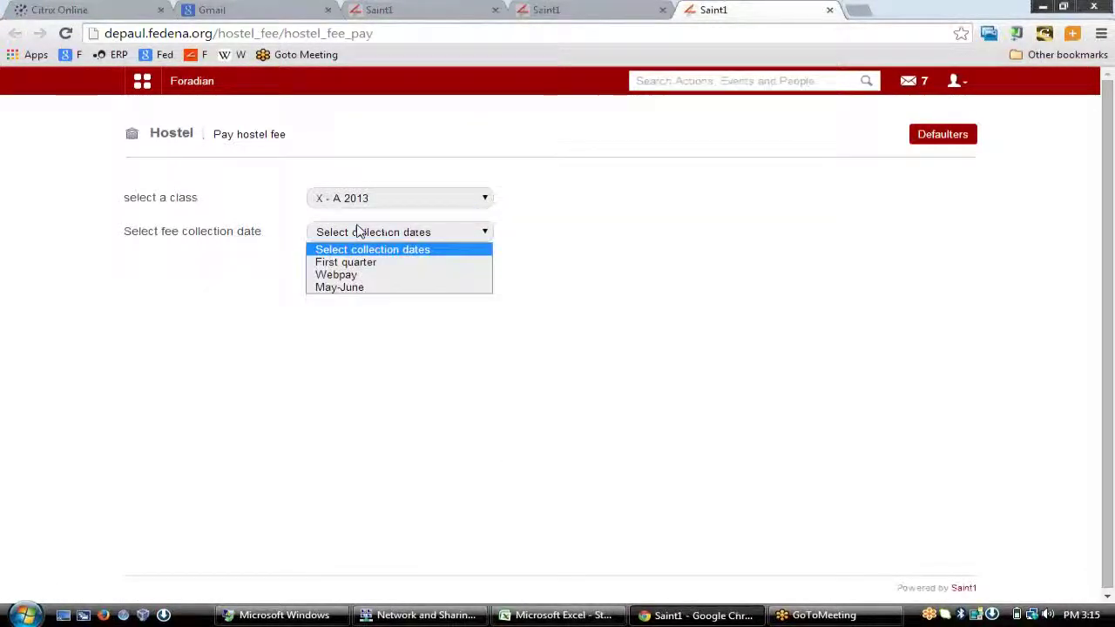
{"action": "left_click", "coordinate": [360, 288]}
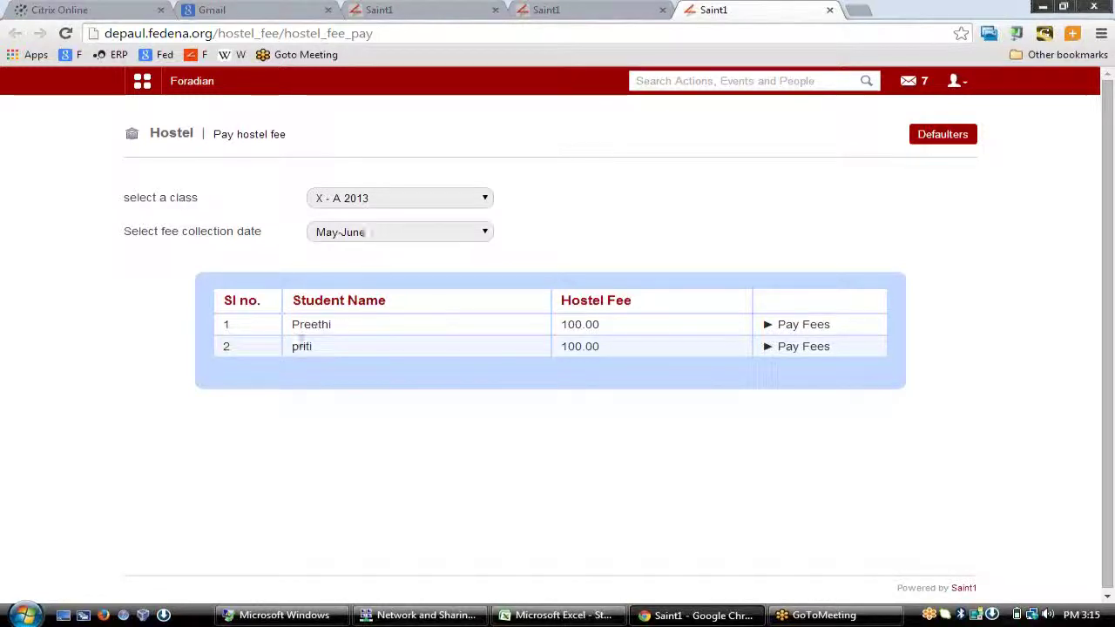
{"action": "left_click", "coordinate": [803, 325]}
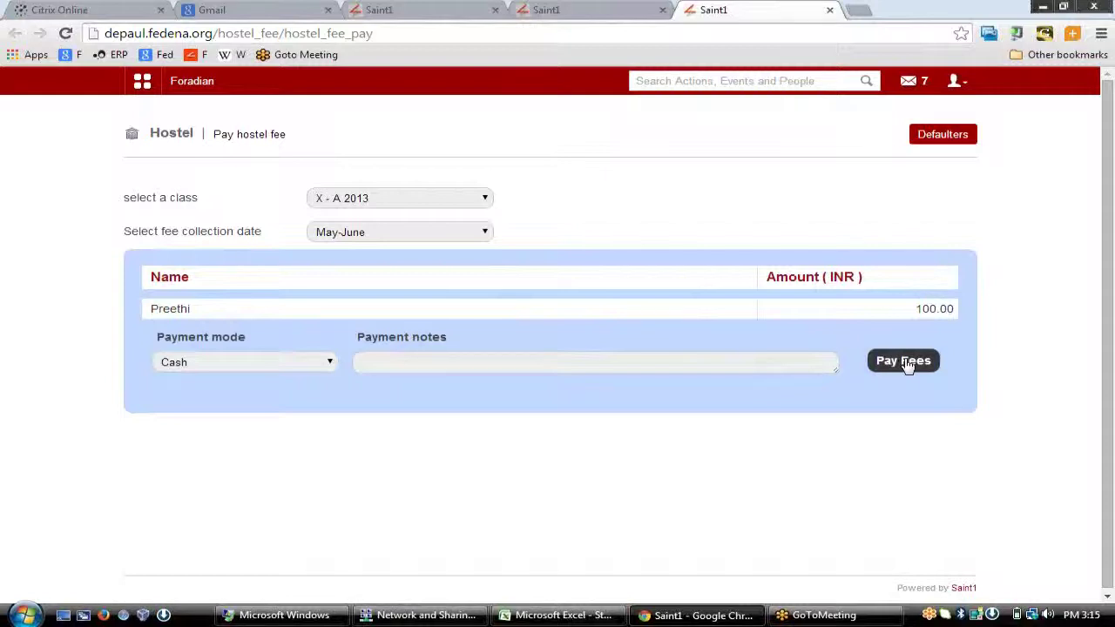
{"action": "left_click", "coordinate": [906, 363]}
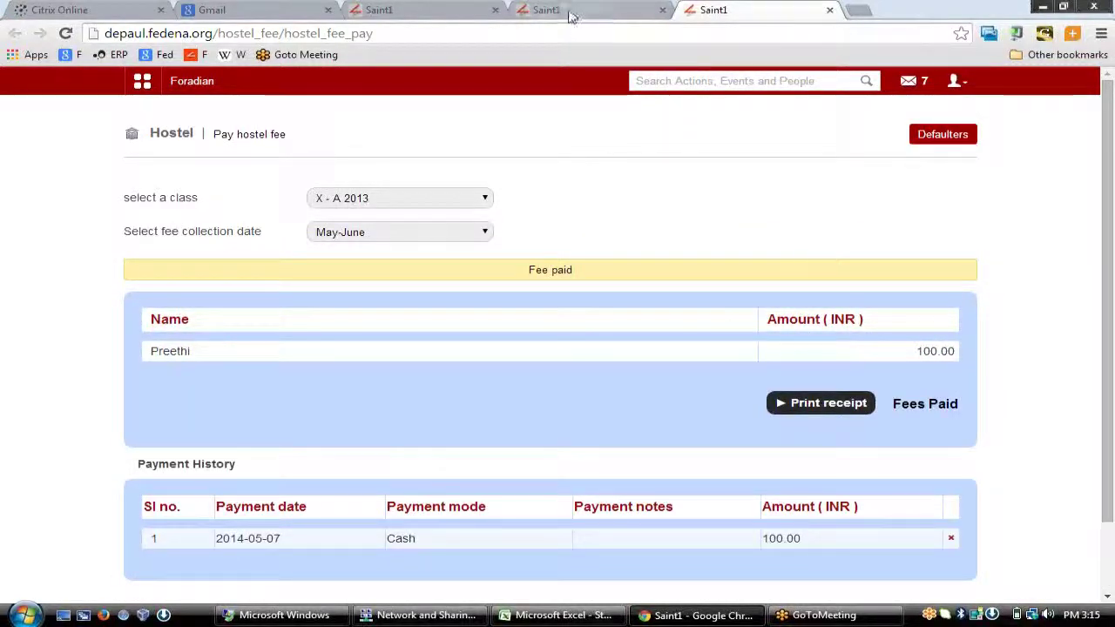
{"action": "left_click", "coordinate": [570, 13]}
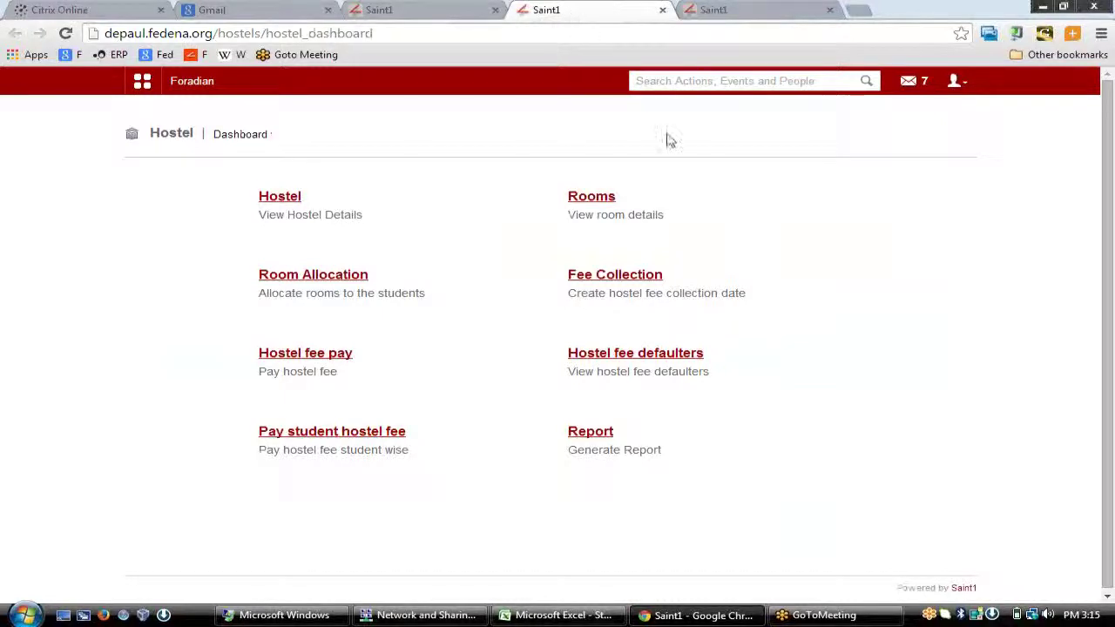
View May-June hostel fee defaulters for X - A 2013, then recheck the payment history
{"action": "right_click", "coordinate": [631, 360]}
{"action": "left_click", "coordinate": [666, 365]}
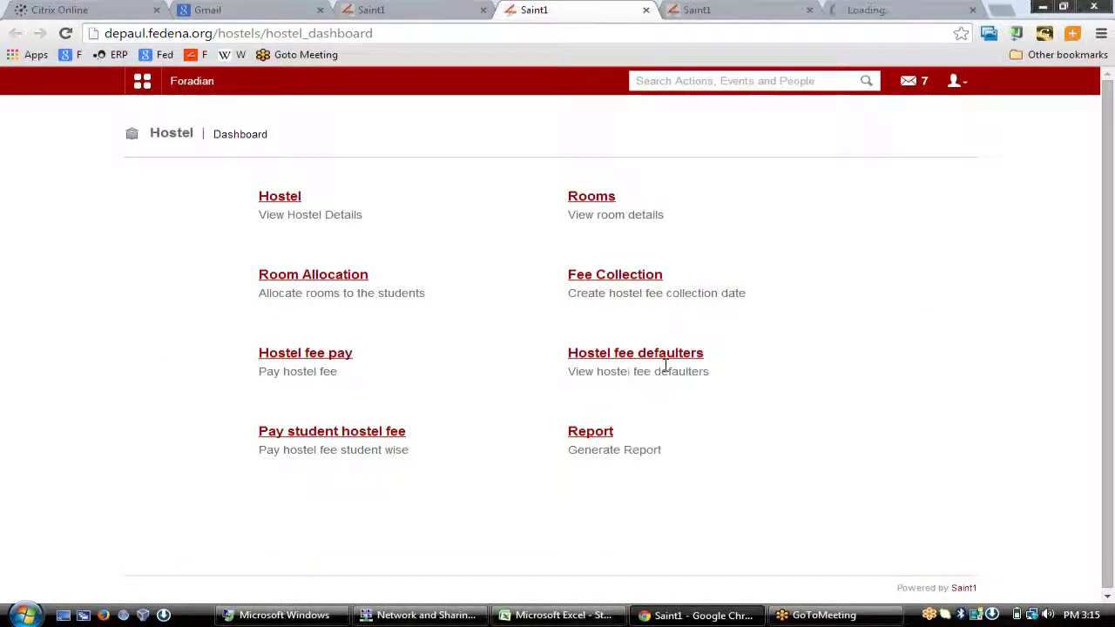
{"action": "left_click", "coordinate": [880, 9]}
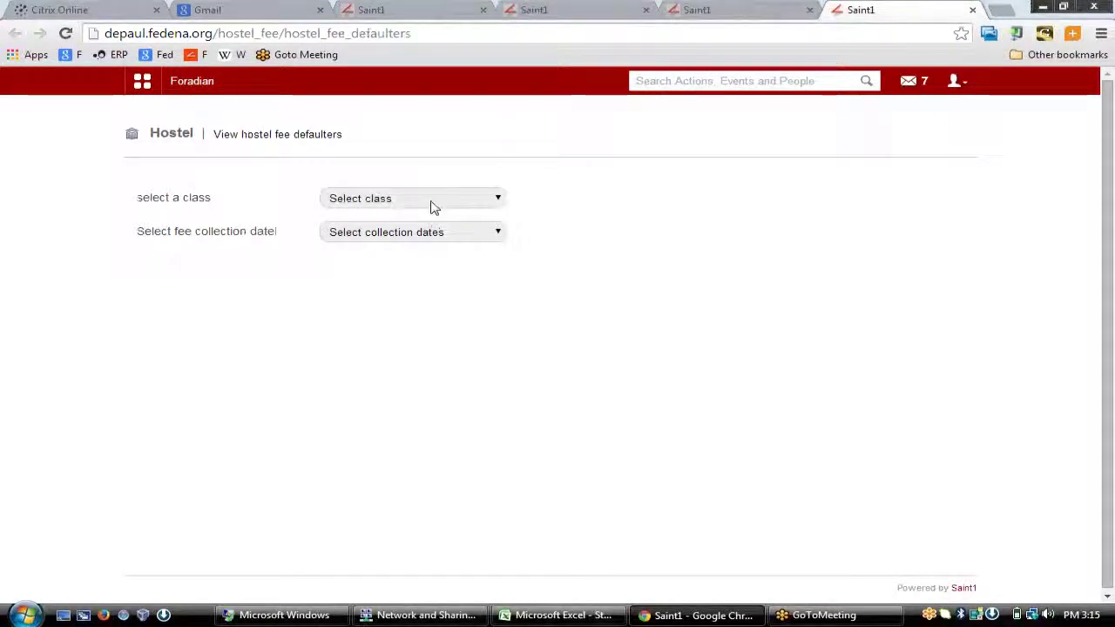
{"action": "left_click", "coordinate": [432, 204]}
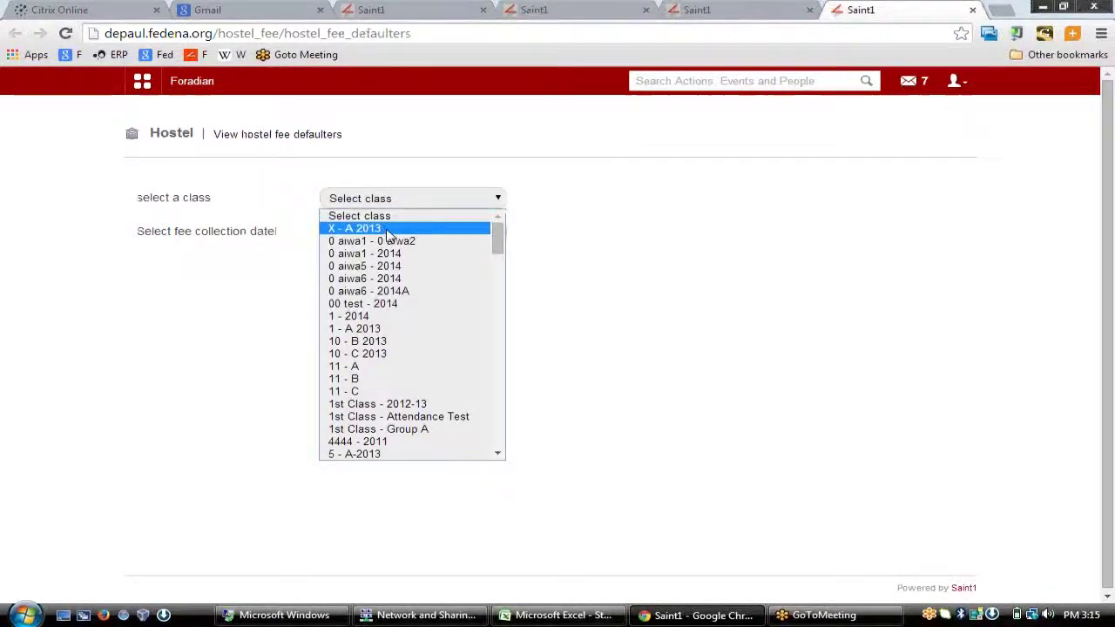
{"action": "left_click", "coordinate": [388, 231]}
{"action": "left_click", "coordinate": [389, 234]}
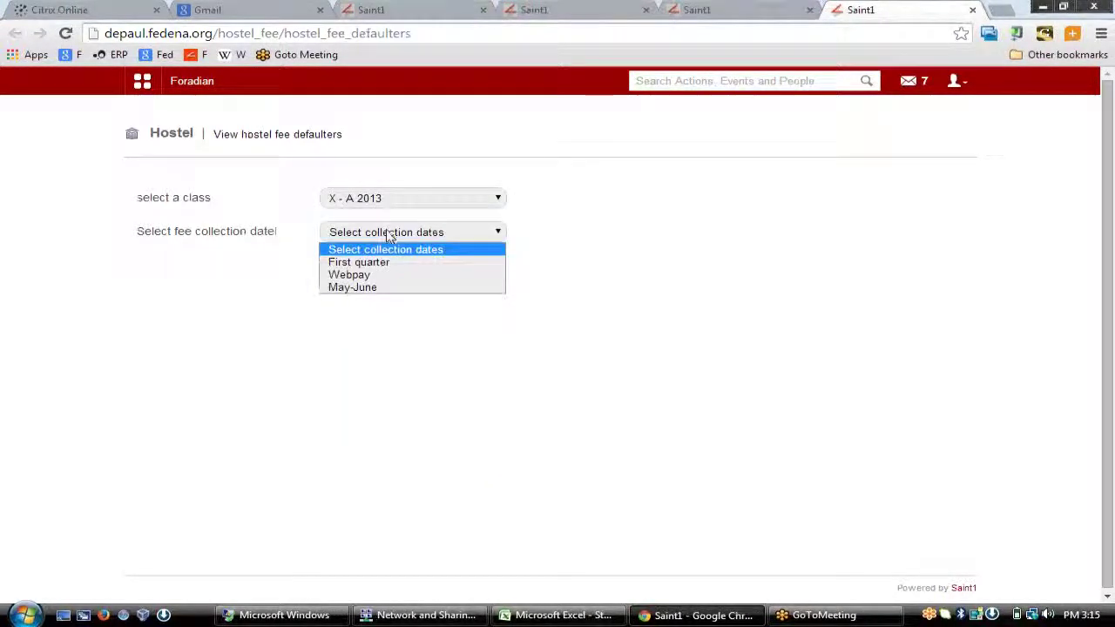
{"action": "left_click", "coordinate": [386, 288]}
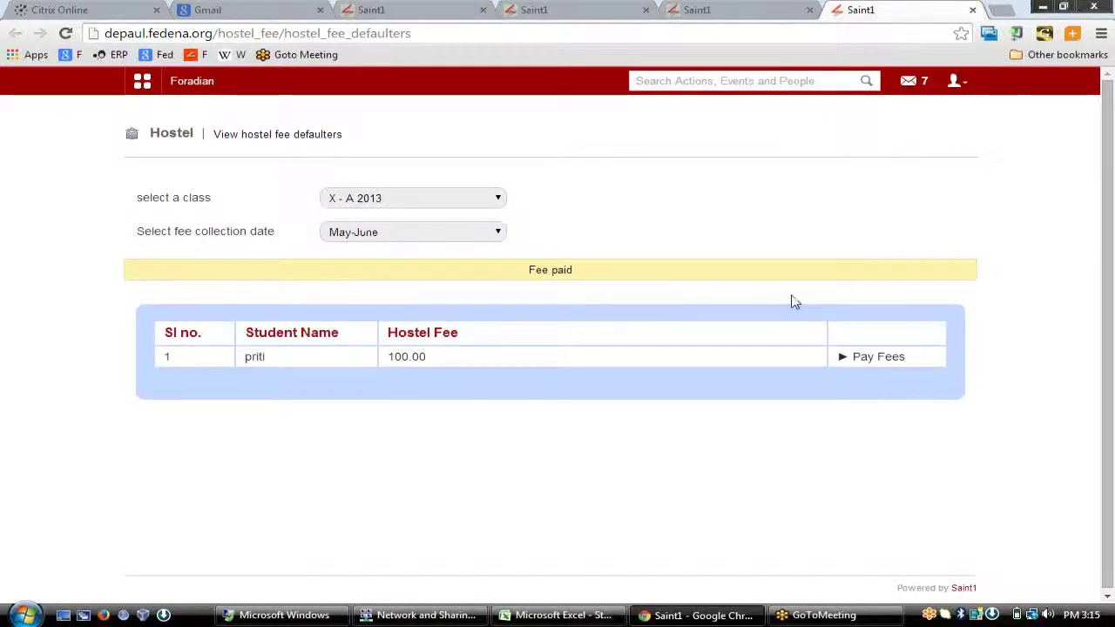
{"action": "left_click", "coordinate": [736, 10]}
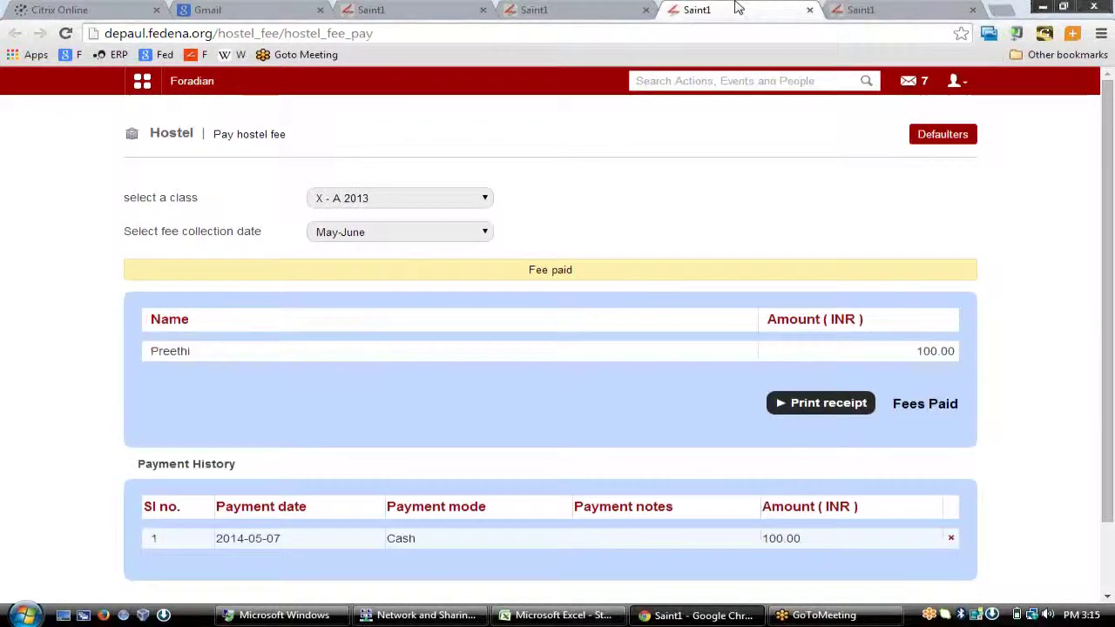
{"action": "left_click", "coordinate": [563, 9]}
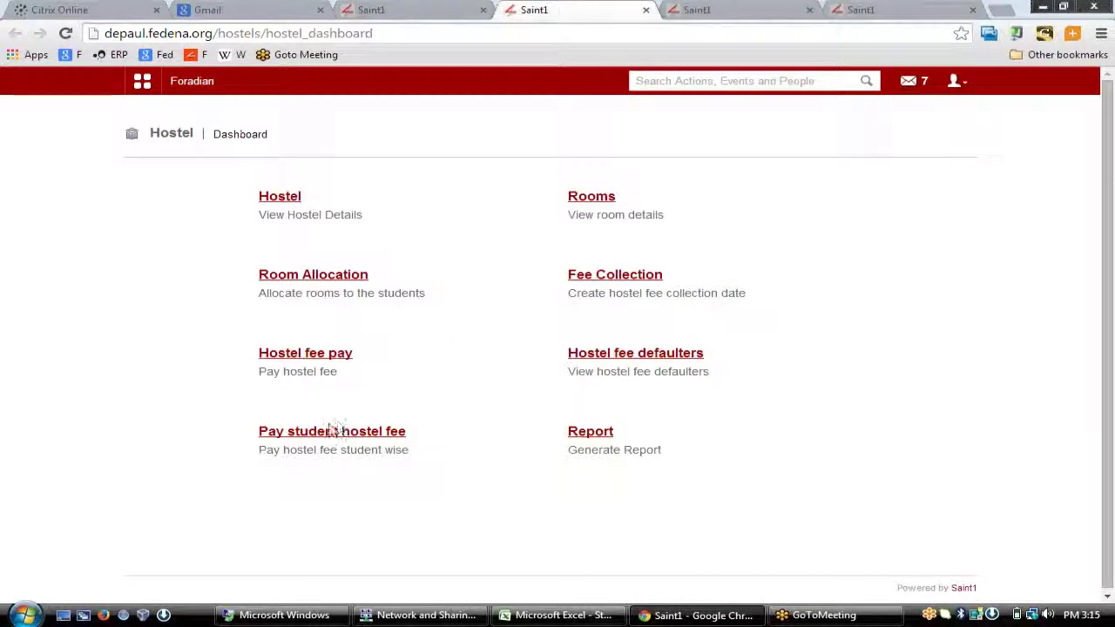
Search the student in student-wise hostel fee payment and show their 100.00 May-June fee
{"action": "right_click", "coordinate": [311, 430]}
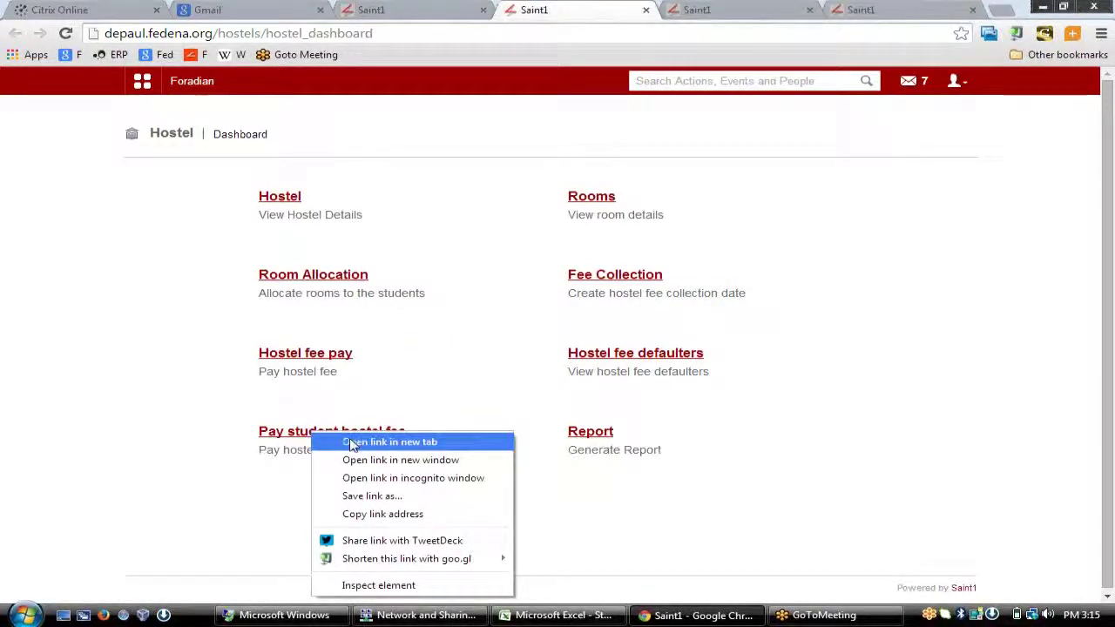
{"action": "left_click", "coordinate": [353, 443]}
{"action": "left_click", "coordinate": [926, 8]}
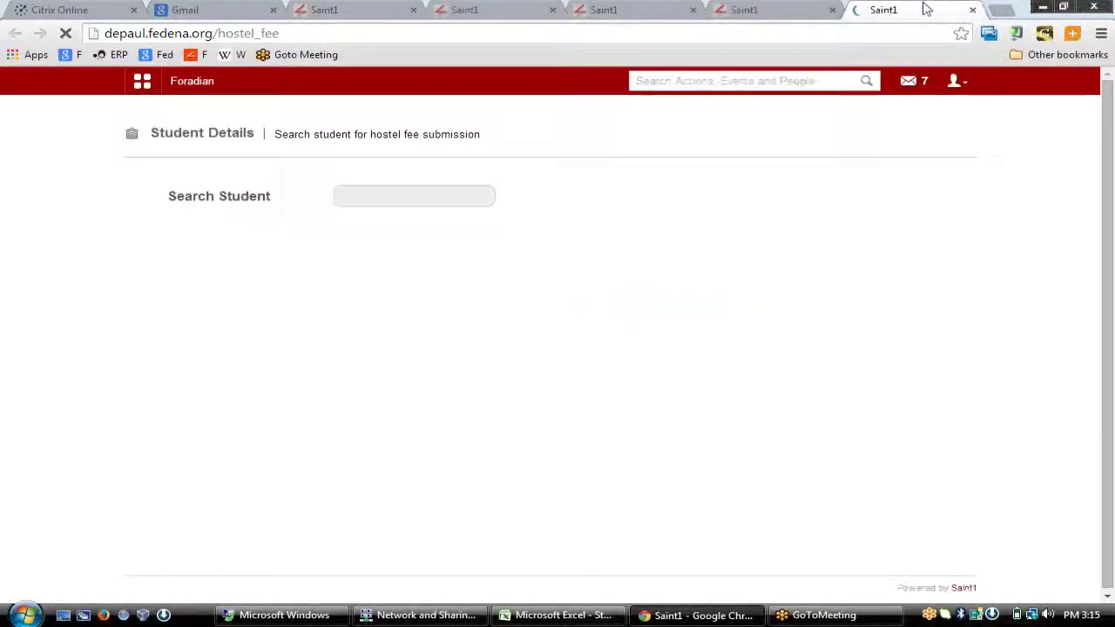
{"action": "left_click", "coordinate": [413, 198]}
{"action": "type", "text": "prit"}
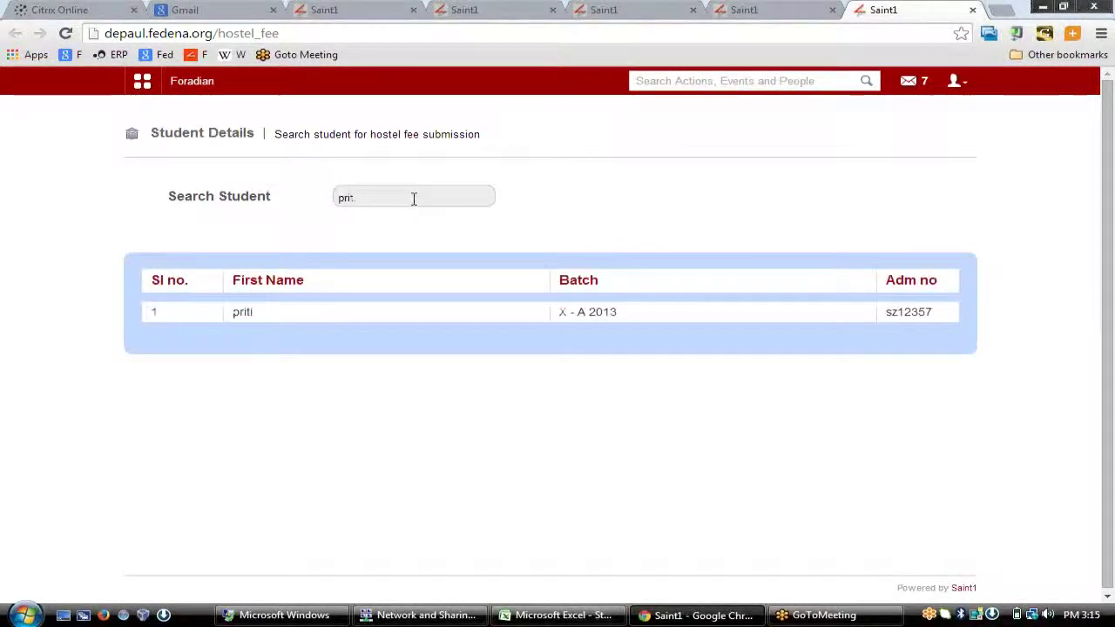
{"action": "left_click", "coordinate": [236, 315]}
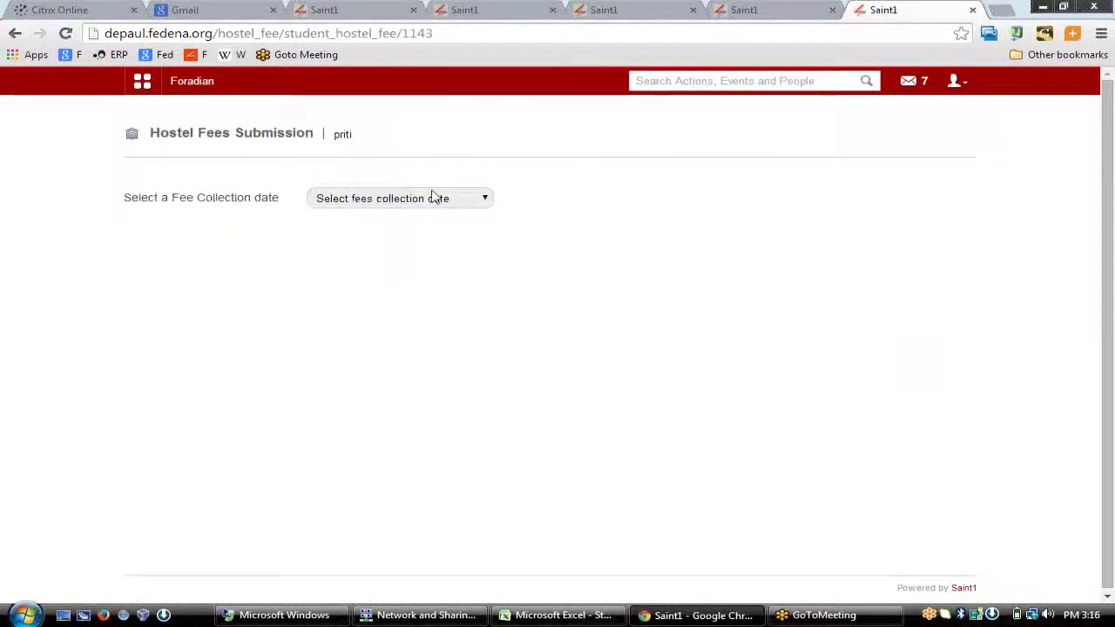
{"action": "left_click", "coordinate": [433, 196]}
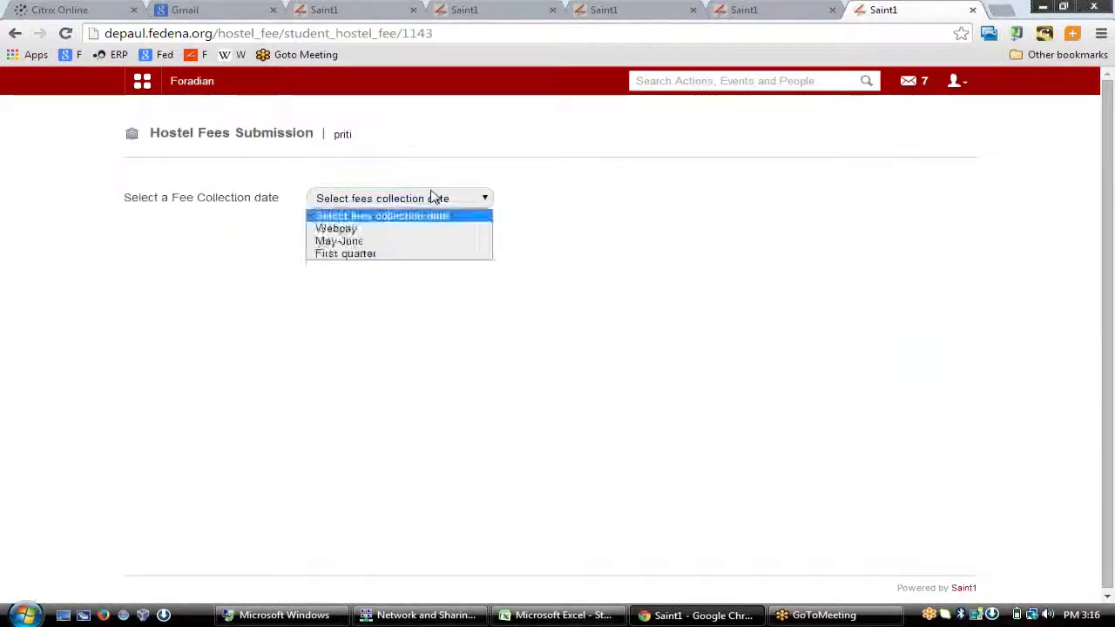
{"action": "left_click", "coordinate": [392, 242]}
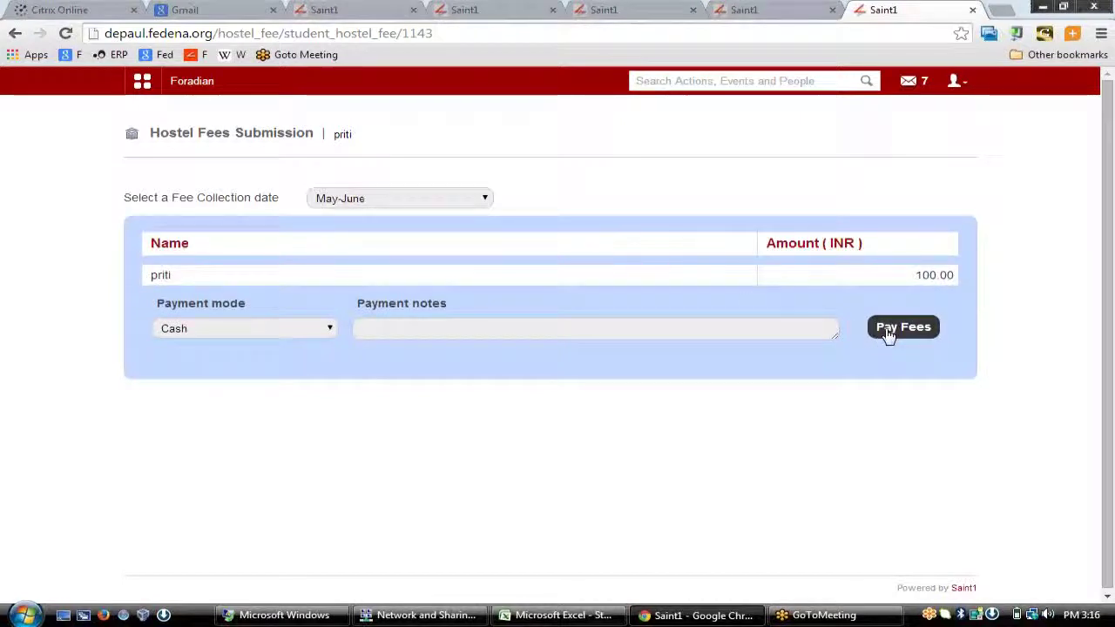
Recheck the defaulters and pay hostel fee pages, then return to the Hostel dashboard
{"action": "left_click", "coordinate": [749, 10]}
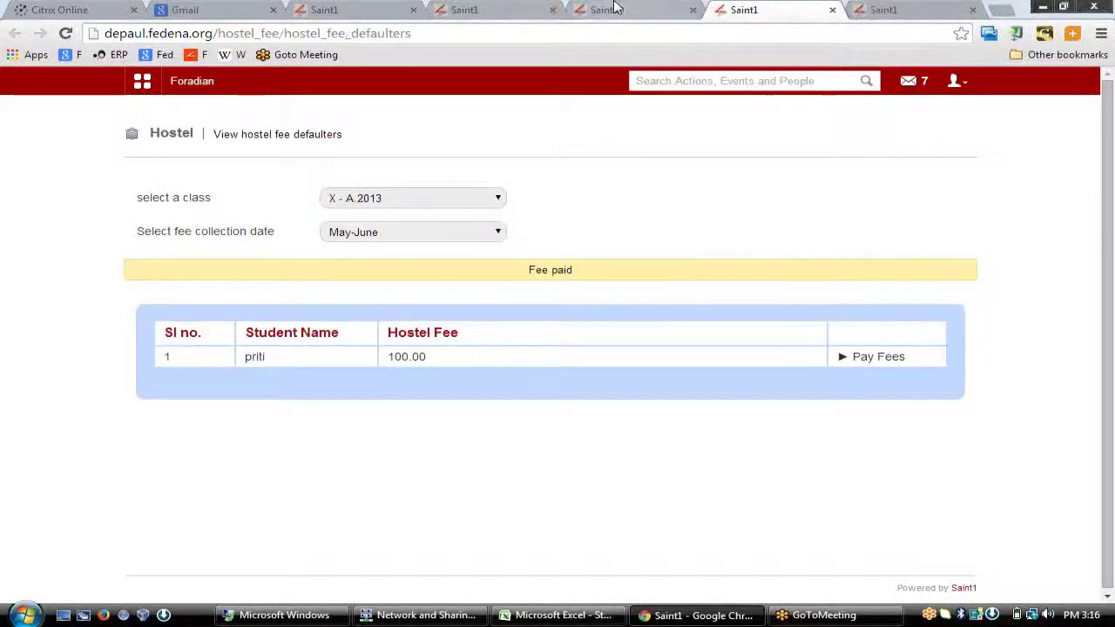
{"action": "left_click", "coordinate": [613, 8]}
{"action": "left_click", "coordinate": [473, 9]}
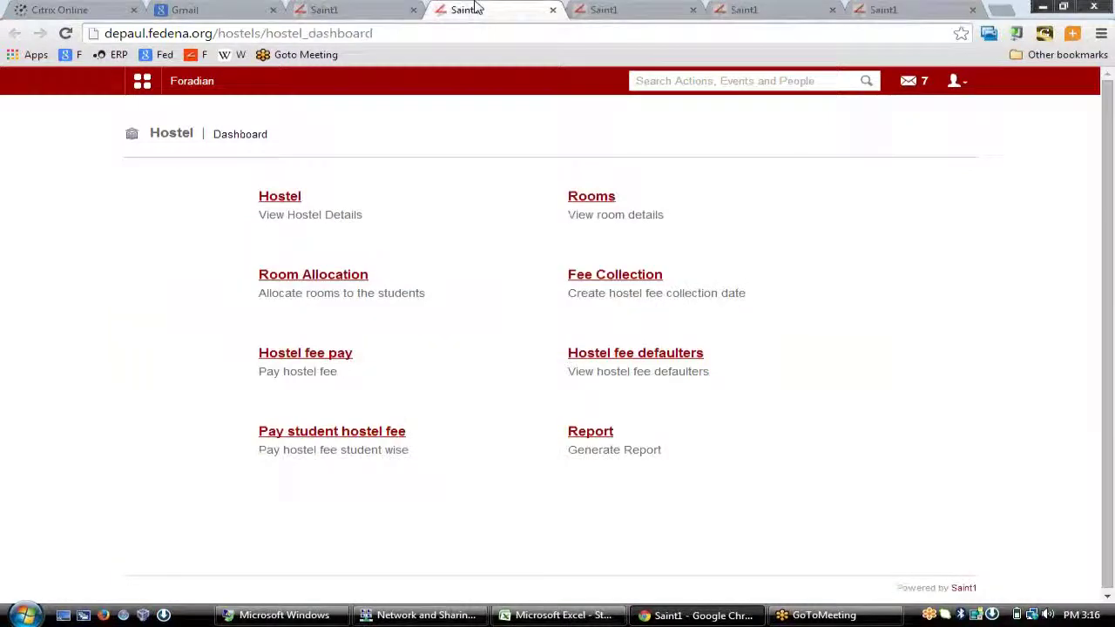
Open the hostel report for room 1 of Hostel-1 and view its first occupant's profile
{"action": "right_click", "coordinate": [596, 438]}
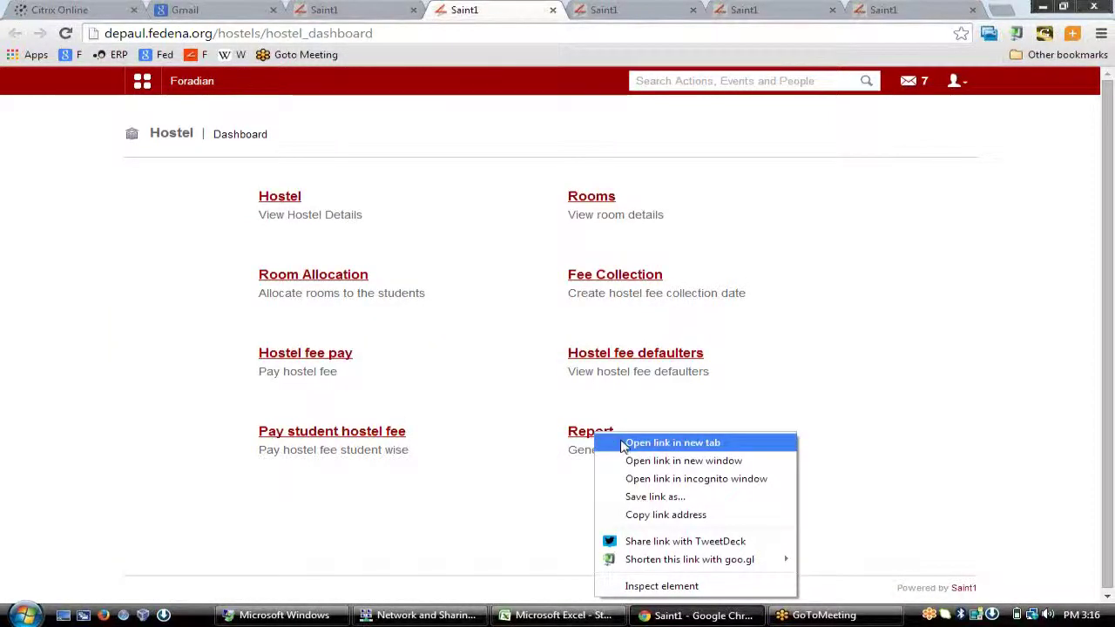
{"action": "left_click", "coordinate": [620, 442]}
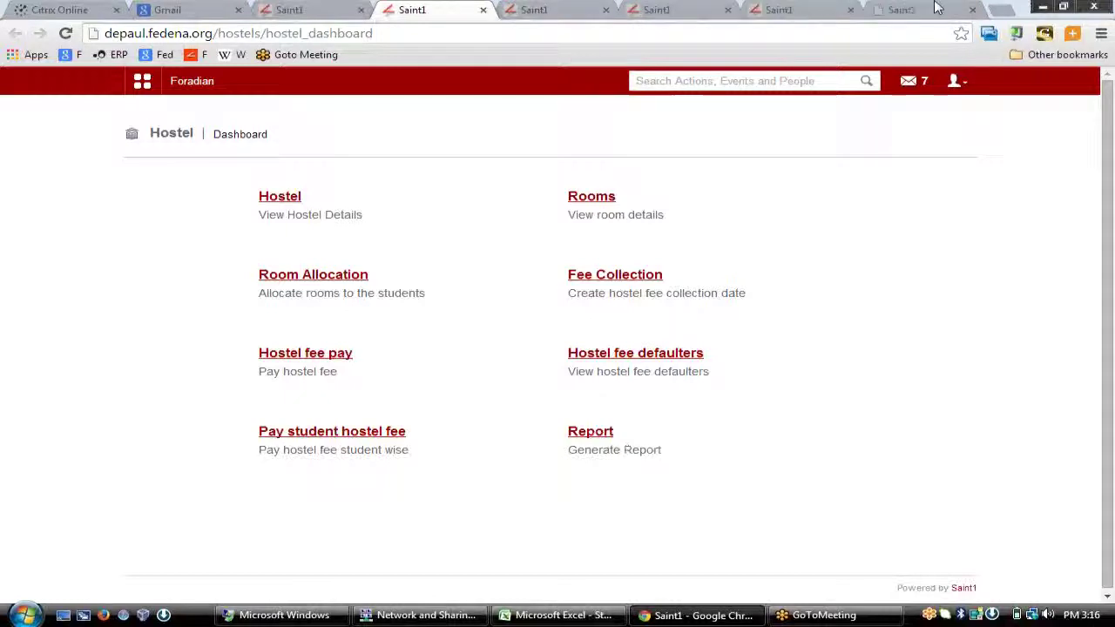
{"action": "left_click", "coordinate": [906, 10]}
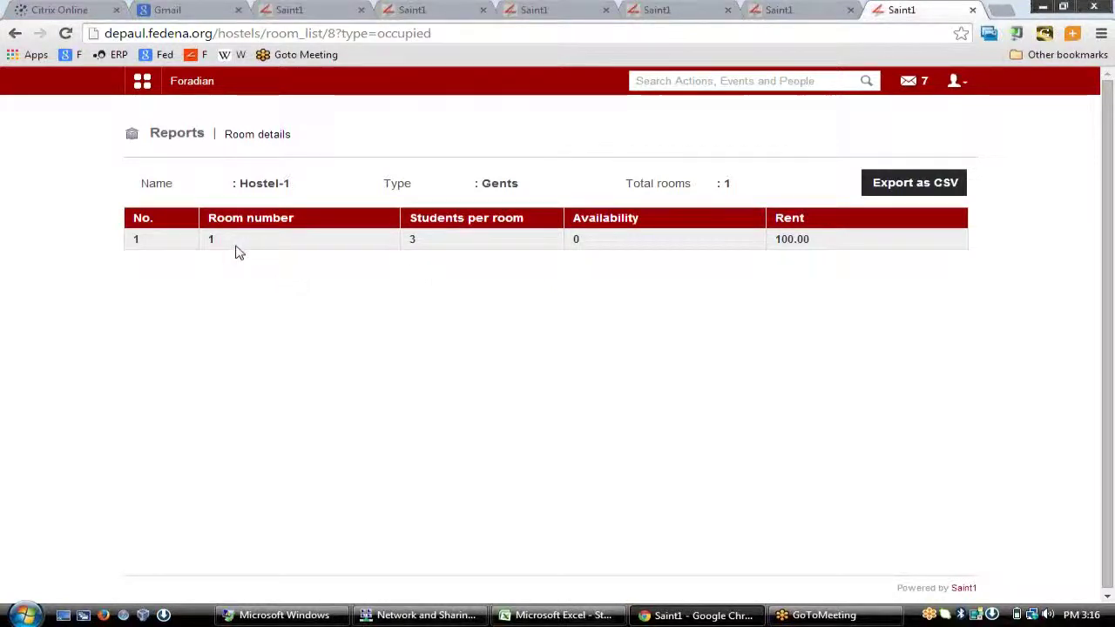
{"action": "left_click", "coordinate": [210, 243]}
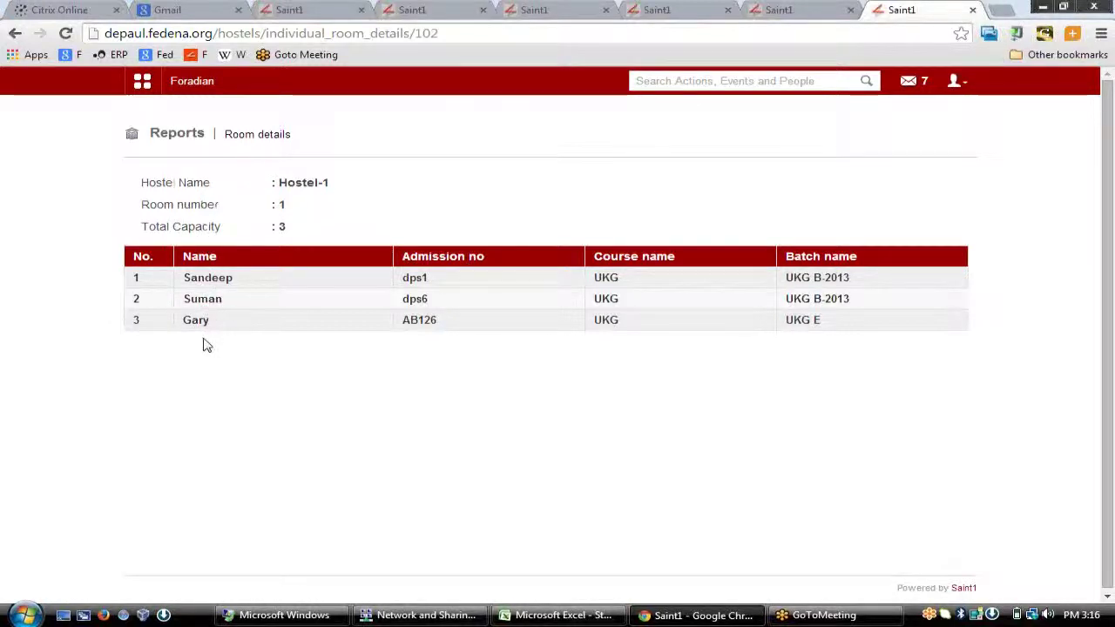
{"action": "right_click", "coordinate": [223, 279]}
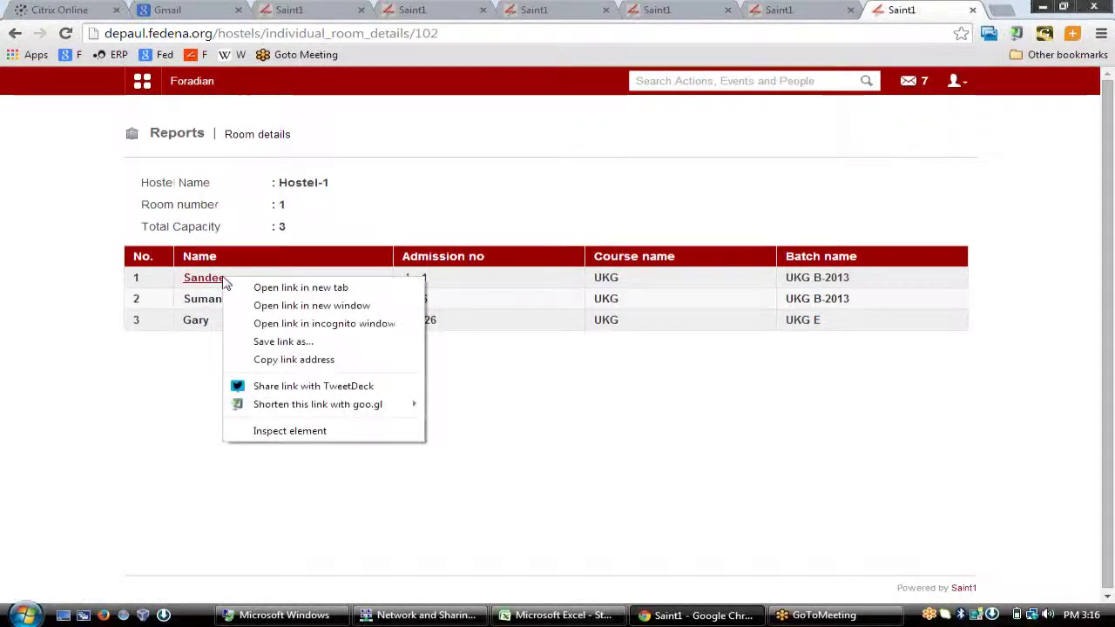
{"action": "left_click", "coordinate": [263, 287]}
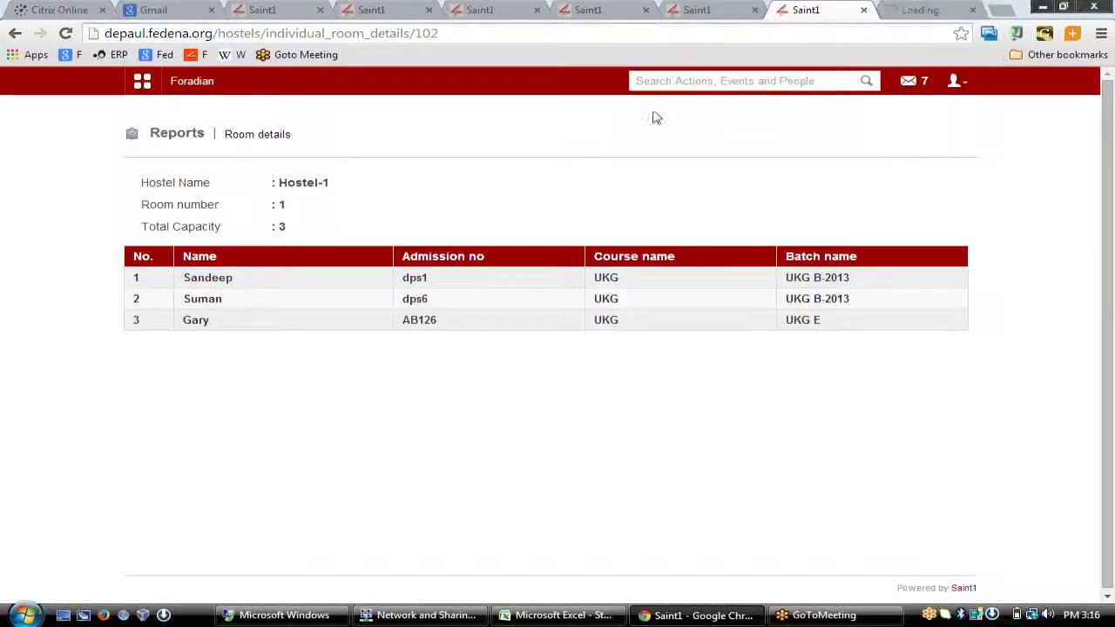
{"action": "left_click", "coordinate": [932, 8]}
{"action": "left_click", "coordinate": [851, 7]}
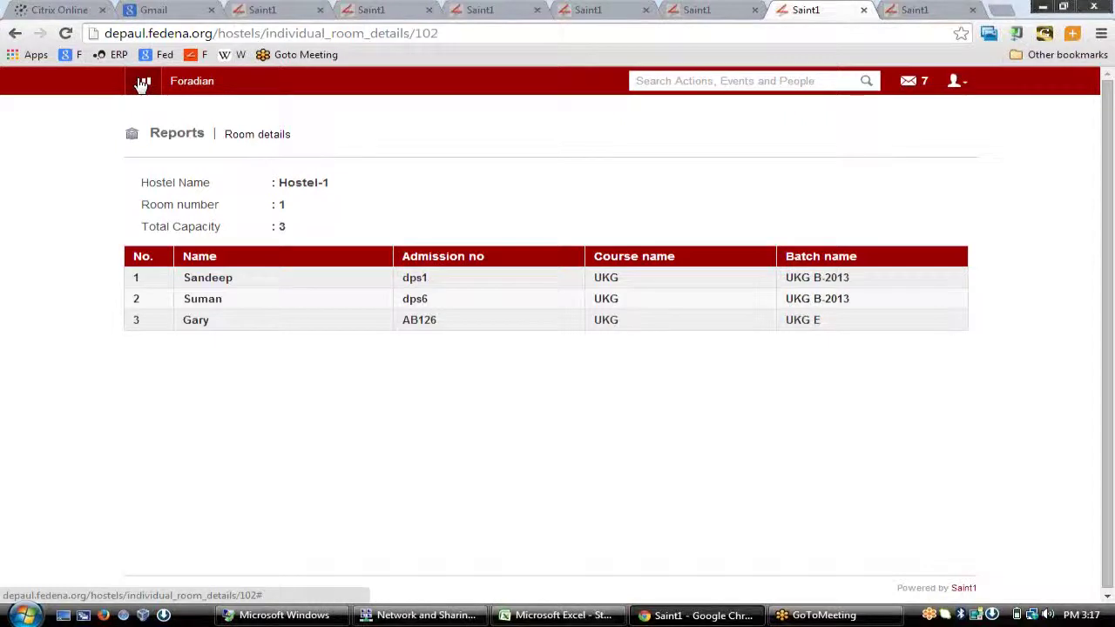
Close the five unneeded tabs and reload the room 1 details report
{"action": "left_click", "coordinate": [320, 11]}
{"action": "left_click", "coordinate": [320, 11]}
{"action": "left_click", "coordinate": [320, 11]}
{"action": "left_click", "coordinate": [320, 10]}
{"action": "left_click", "coordinate": [321, 10]}
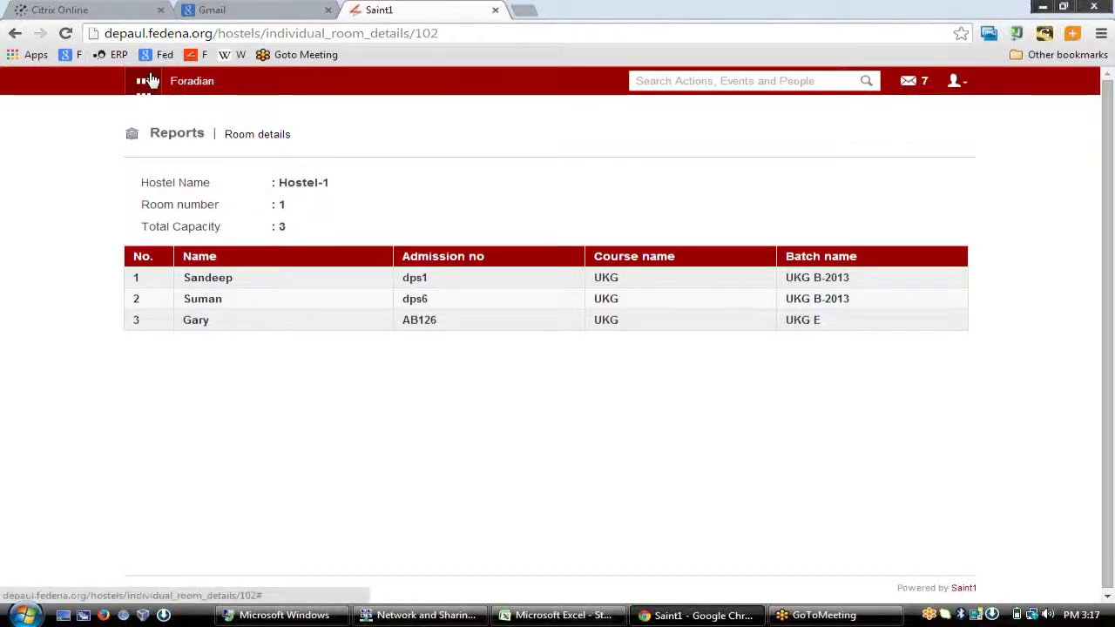
{"action": "left_click", "coordinate": [64, 35]}
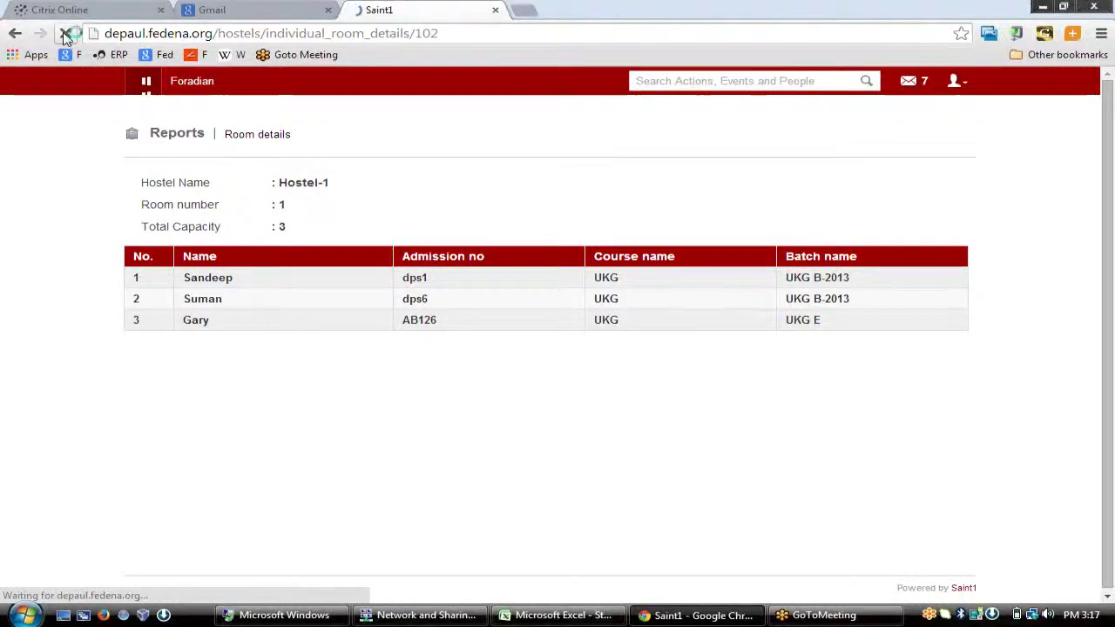
Go to the Transport module under Administration
{"action": "left_click", "coordinate": [143, 93]}
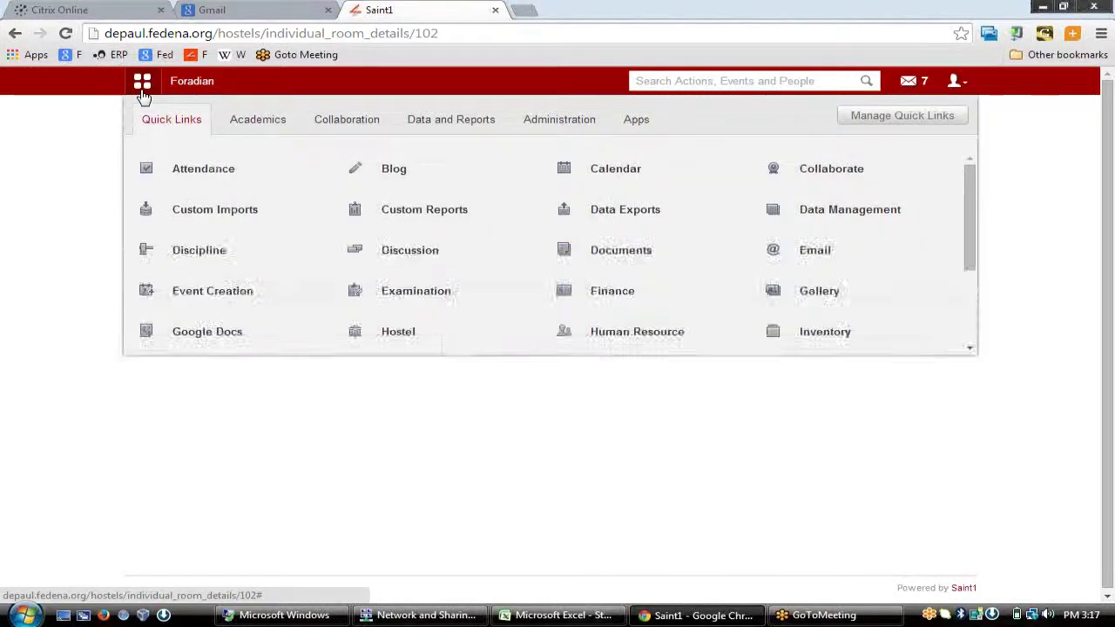
{"action": "left_click", "coordinate": [585, 129]}
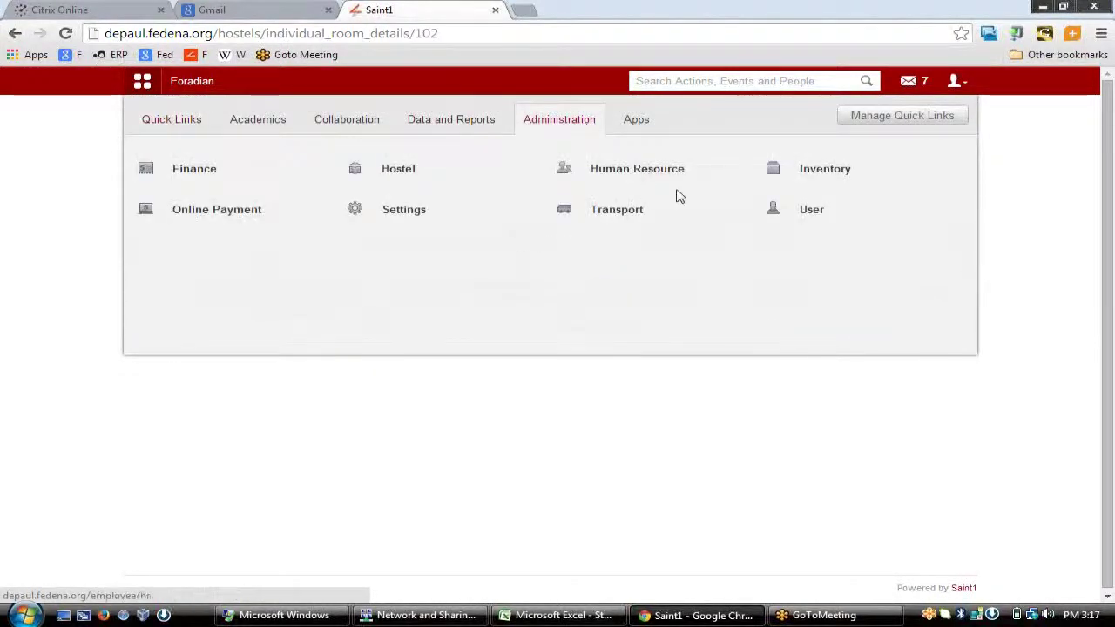
{"action": "left_click", "coordinate": [589, 217]}
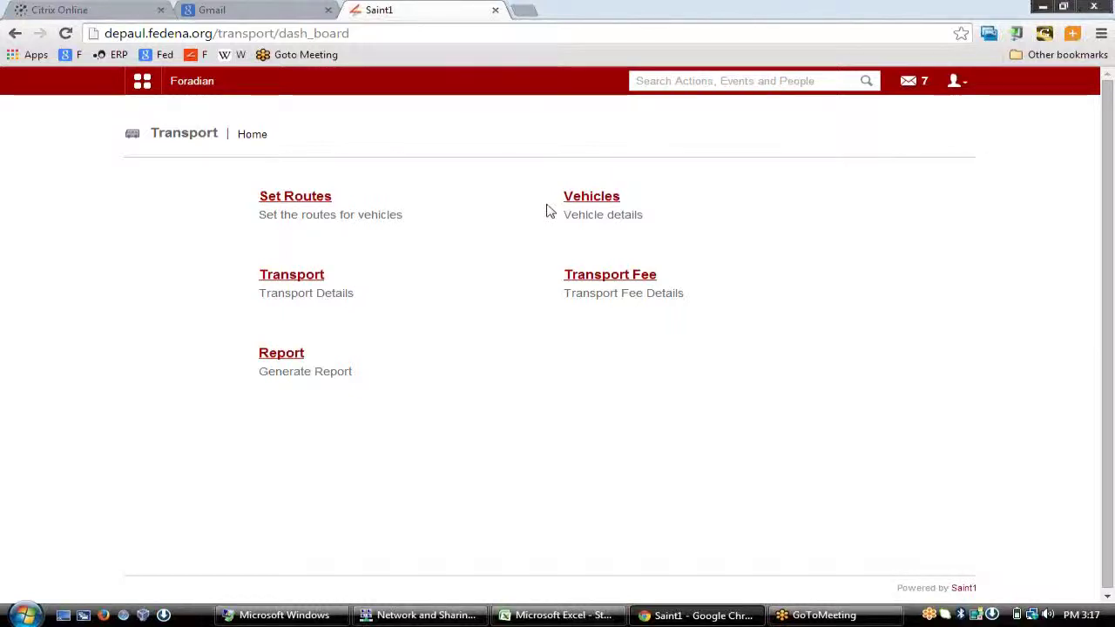
Open route settings in a new tab, showing seven destinations costing 90.00 to 200.00
{"action": "right_click", "coordinate": [325, 199]}
{"action": "left_click", "coordinate": [361, 202]}
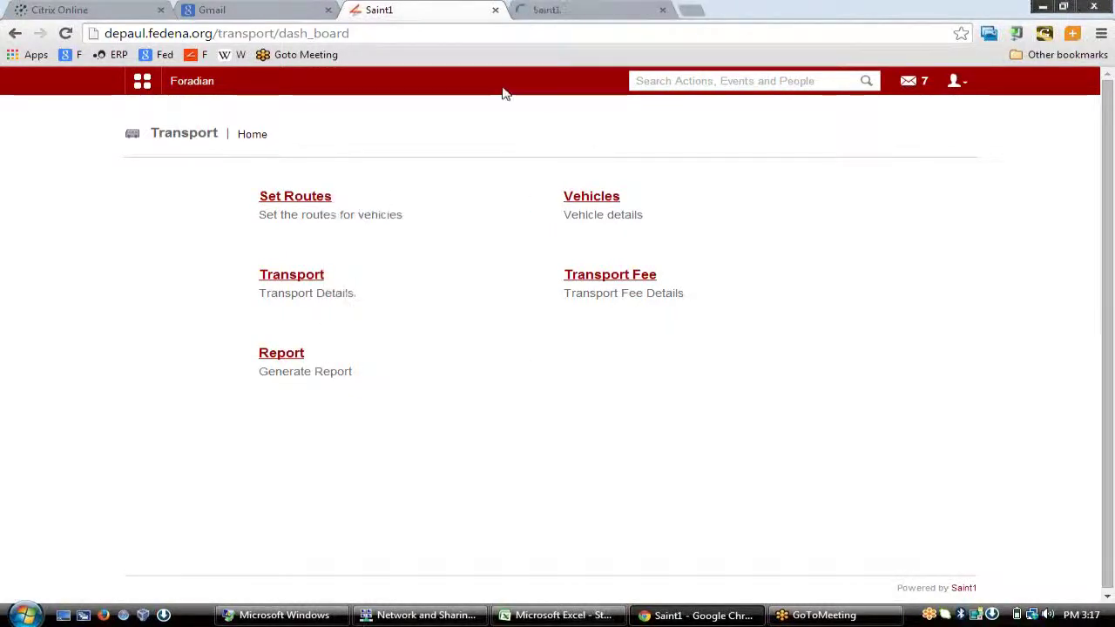
{"action": "left_click", "coordinate": [562, 11]}
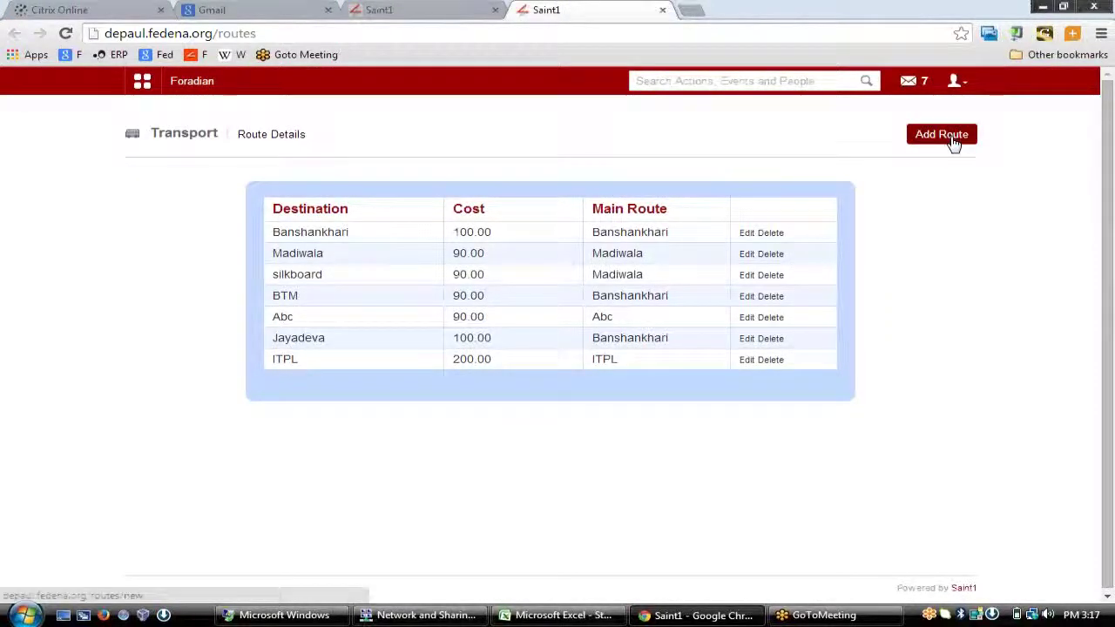
{"action": "left_click", "coordinate": [429, 13]}
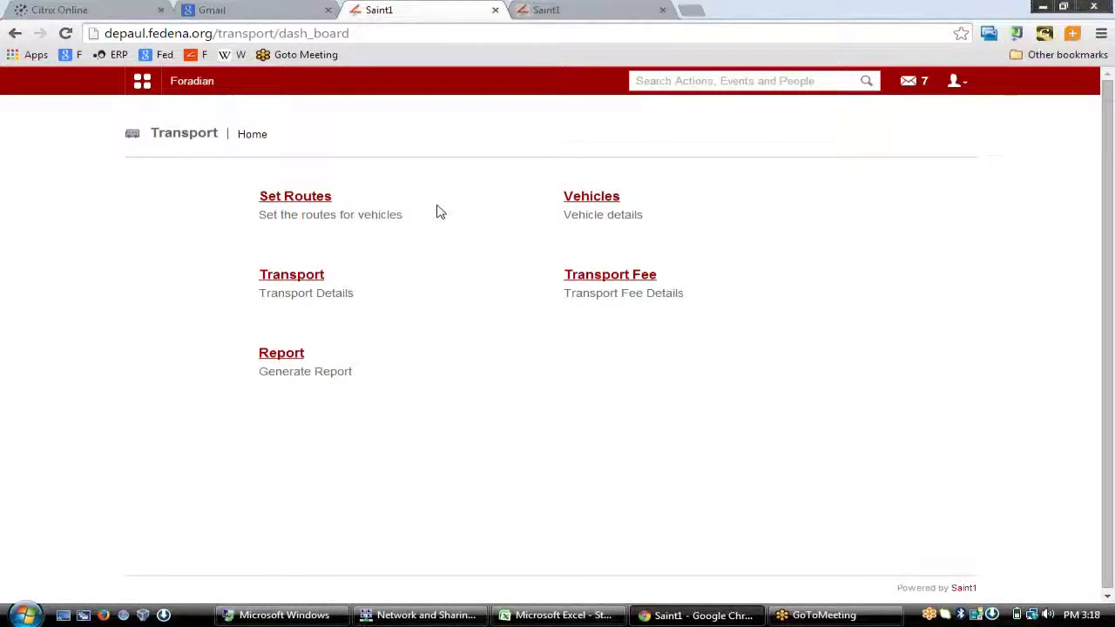
{"action": "left_click", "coordinate": [562, 9]}
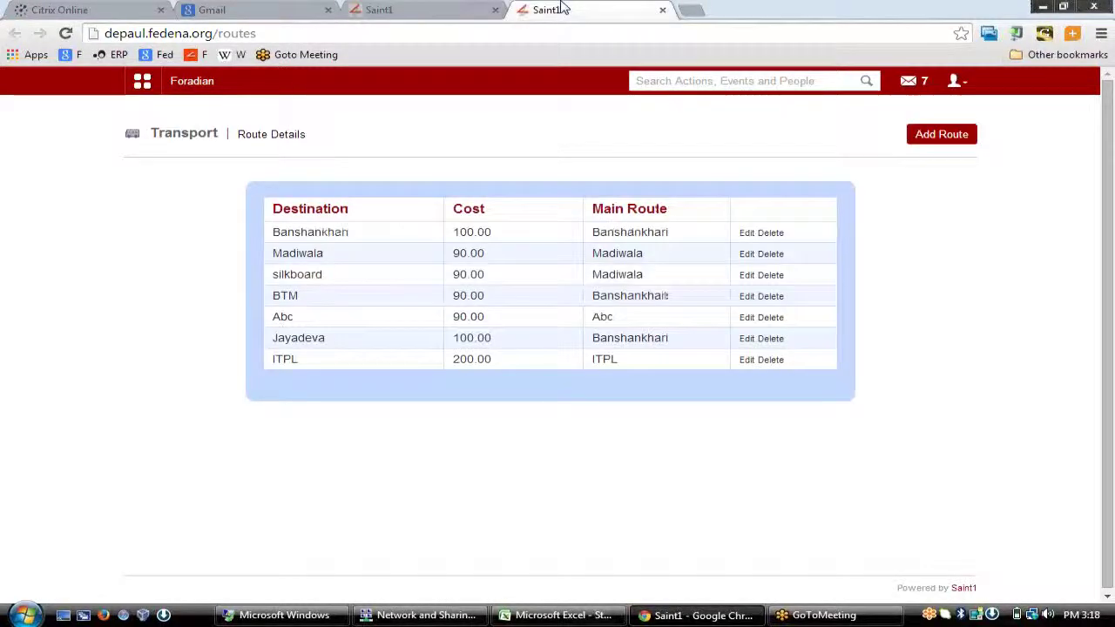
{"action": "left_click", "coordinate": [416, 9]}
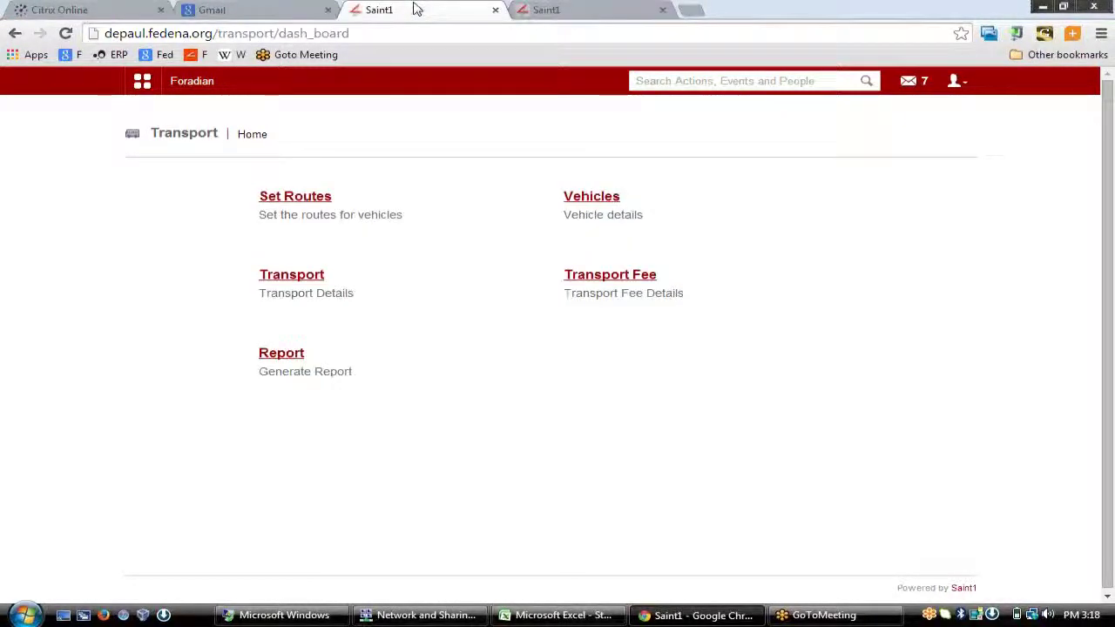
{"action": "left_click", "coordinate": [566, 11]}
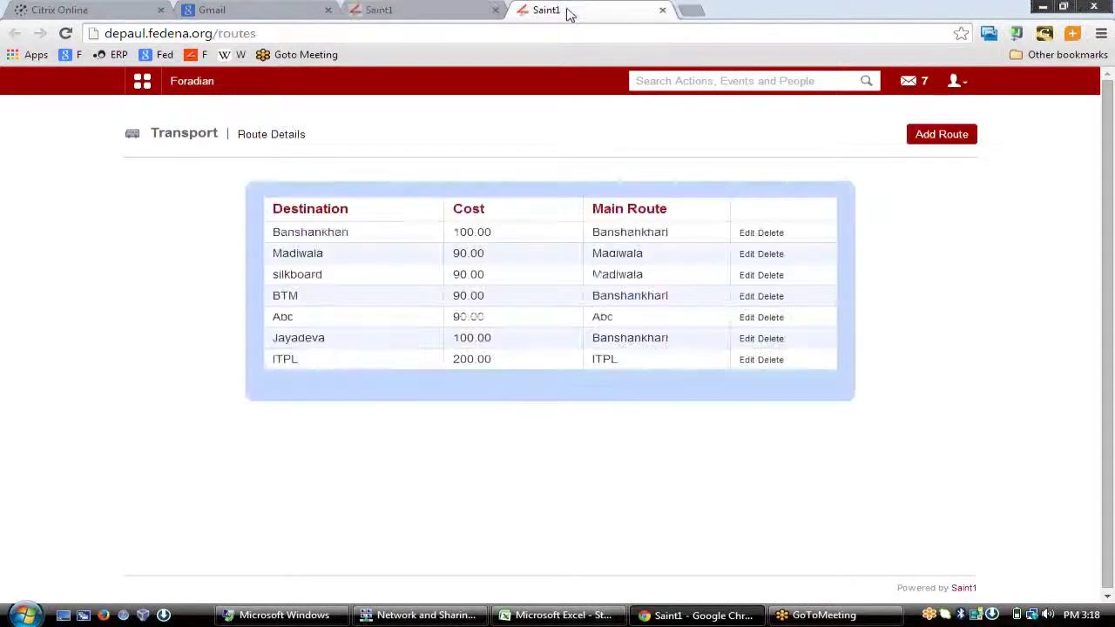
Add a route to destination ABC costing 13, choosing New Main Route, and save it
{"action": "left_click", "coordinate": [423, 8]}
{"action": "left_click", "coordinate": [598, 9]}
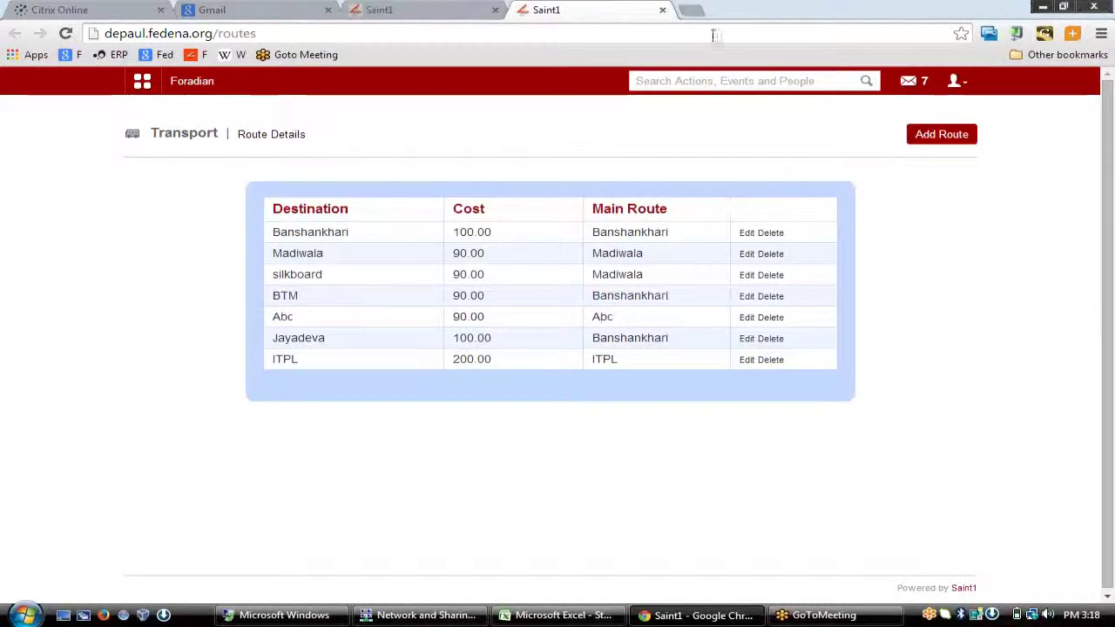
{"action": "left_click", "coordinate": [942, 135]}
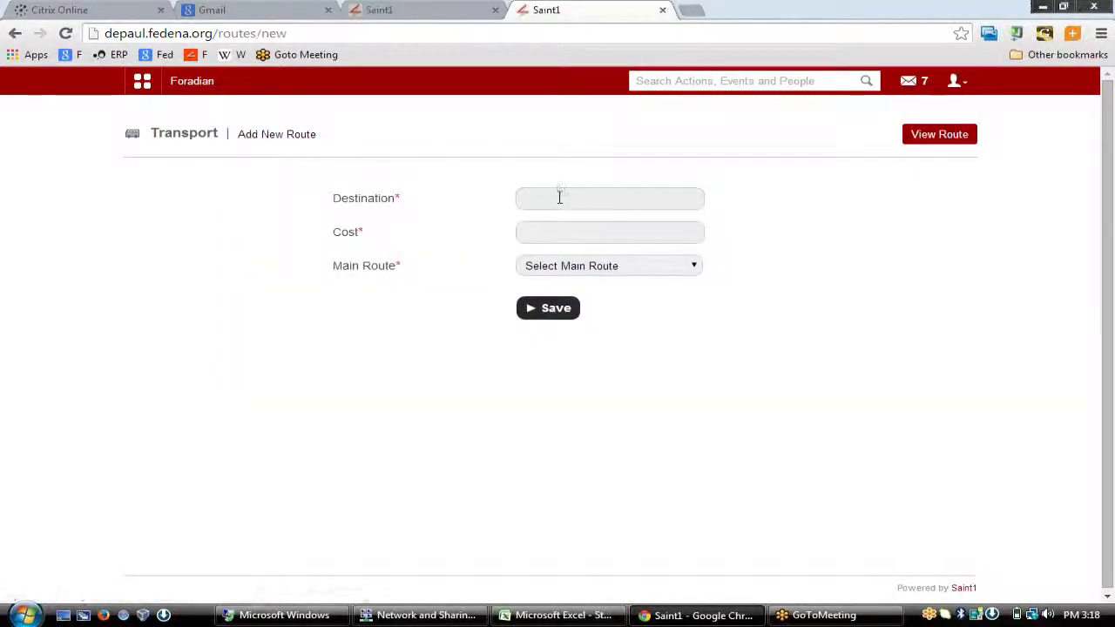
{"action": "left_click", "coordinate": [559, 197]}
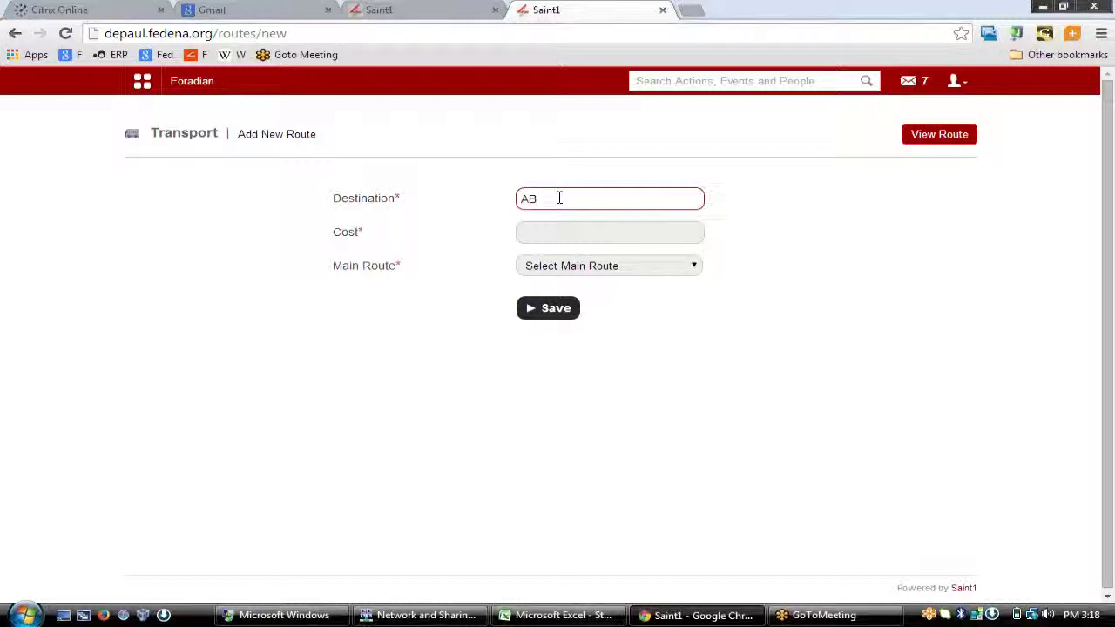
{"action": "key", "text": "Tab"}
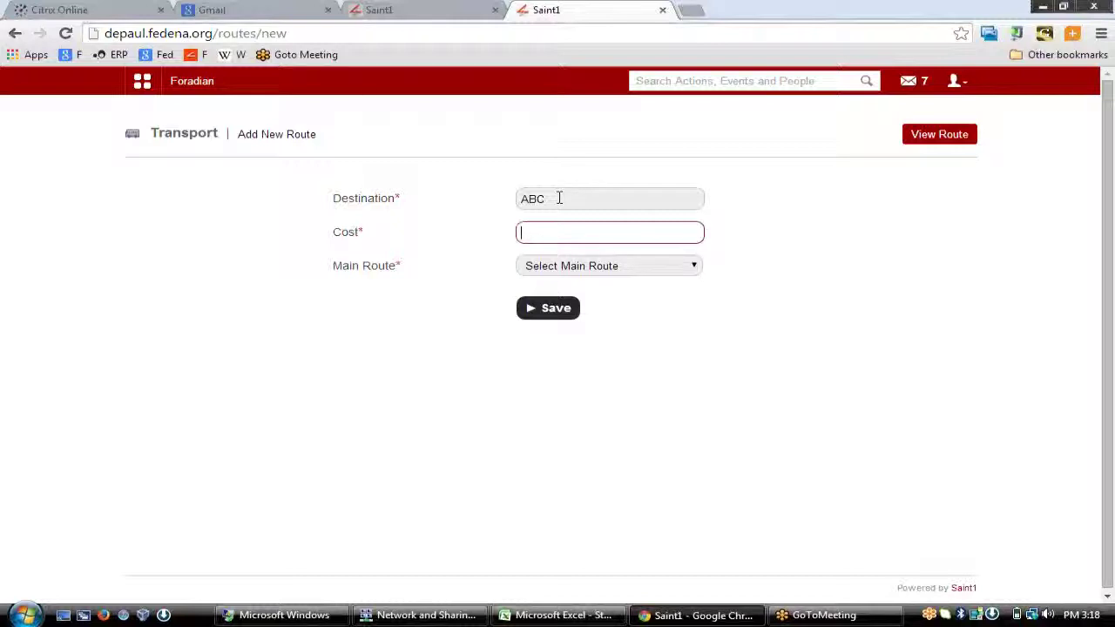
{"action": "type", "text": "13"}
{"action": "left_click", "coordinate": [605, 268]}
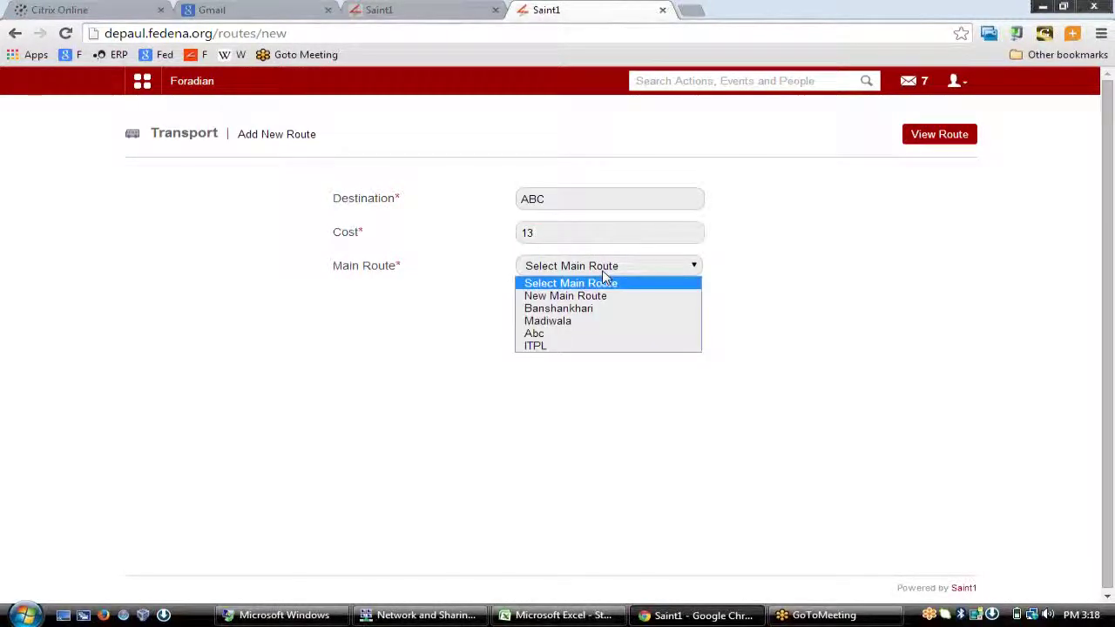
{"action": "left_click", "coordinate": [661, 302]}
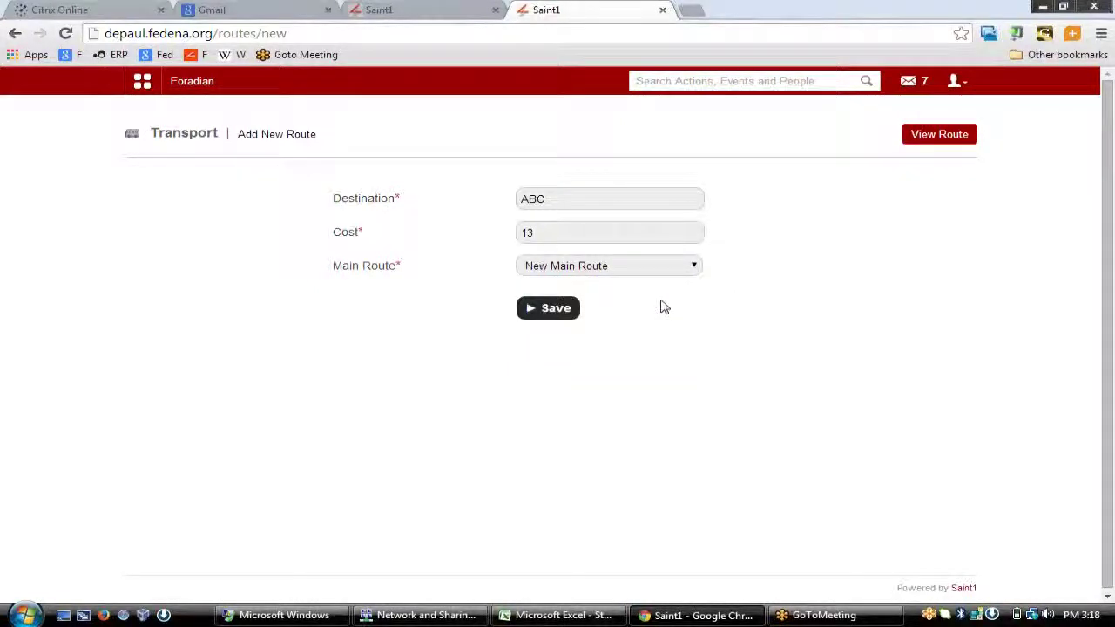
{"action": "left_click", "coordinate": [559, 314]}
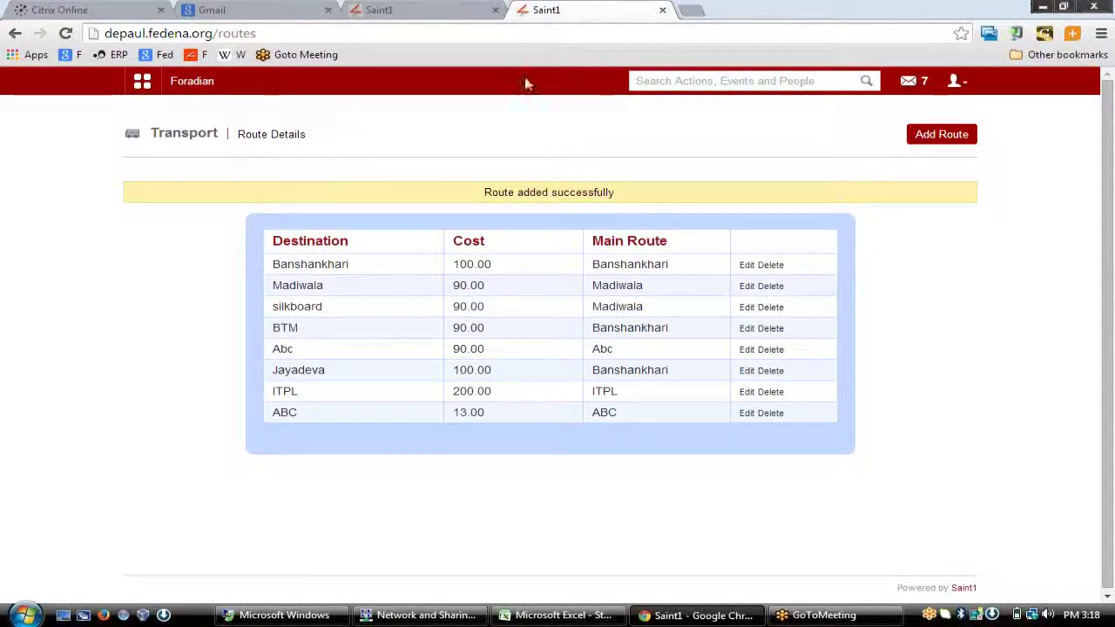
Close the extra route tab and open Vehicle Details in a new tab
{"action": "left_click", "coordinate": [401, 8]}
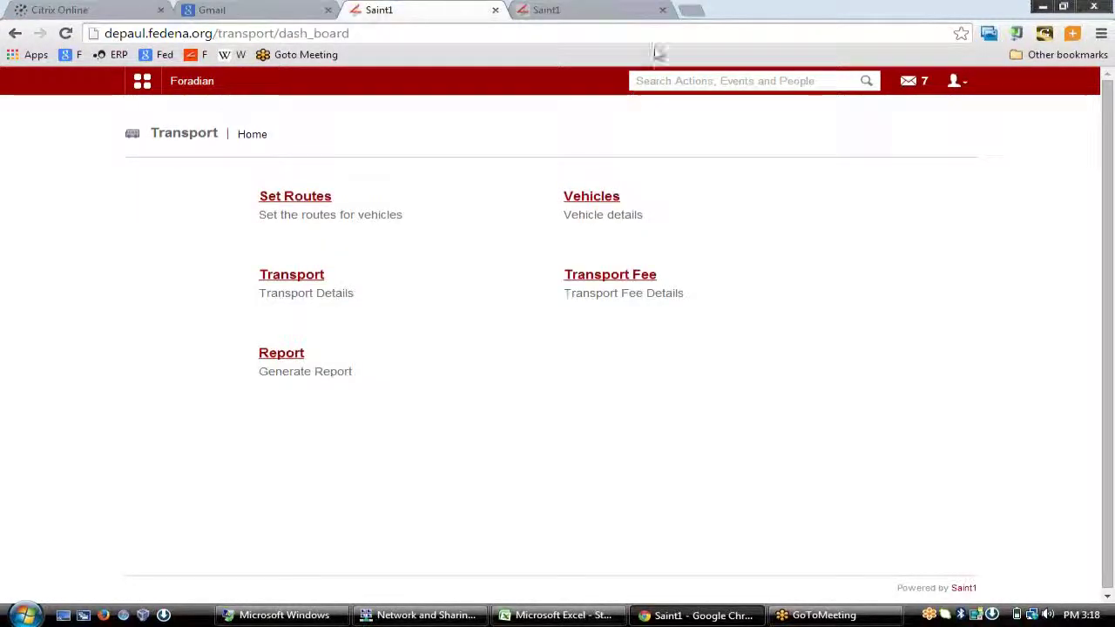
{"action": "left_click", "coordinate": [662, 11]}
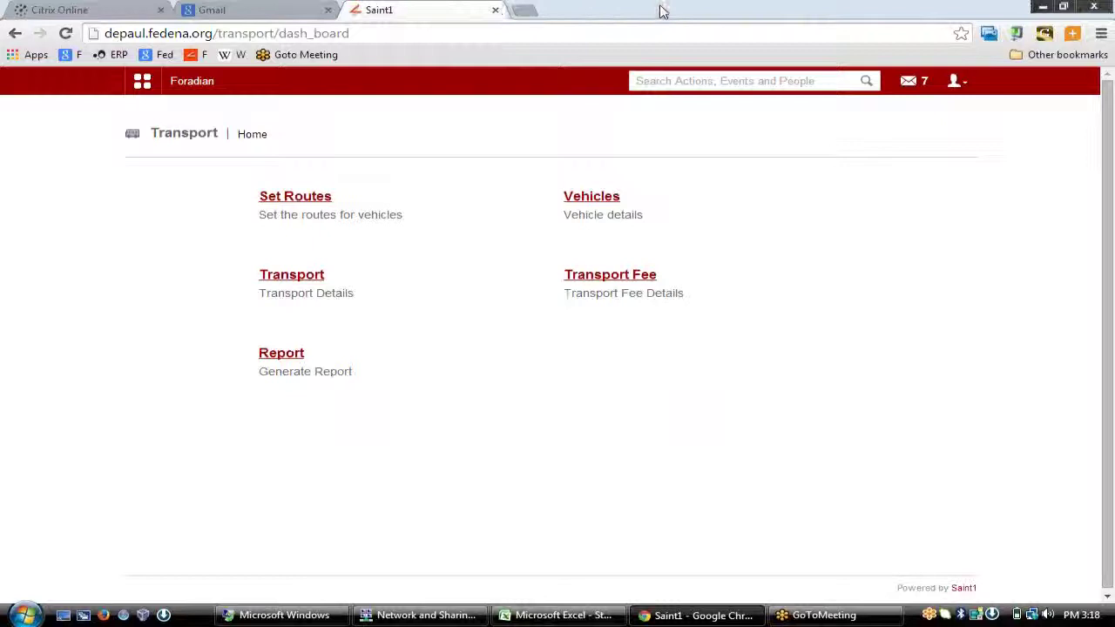
{"action": "right_click", "coordinate": [592, 199]}
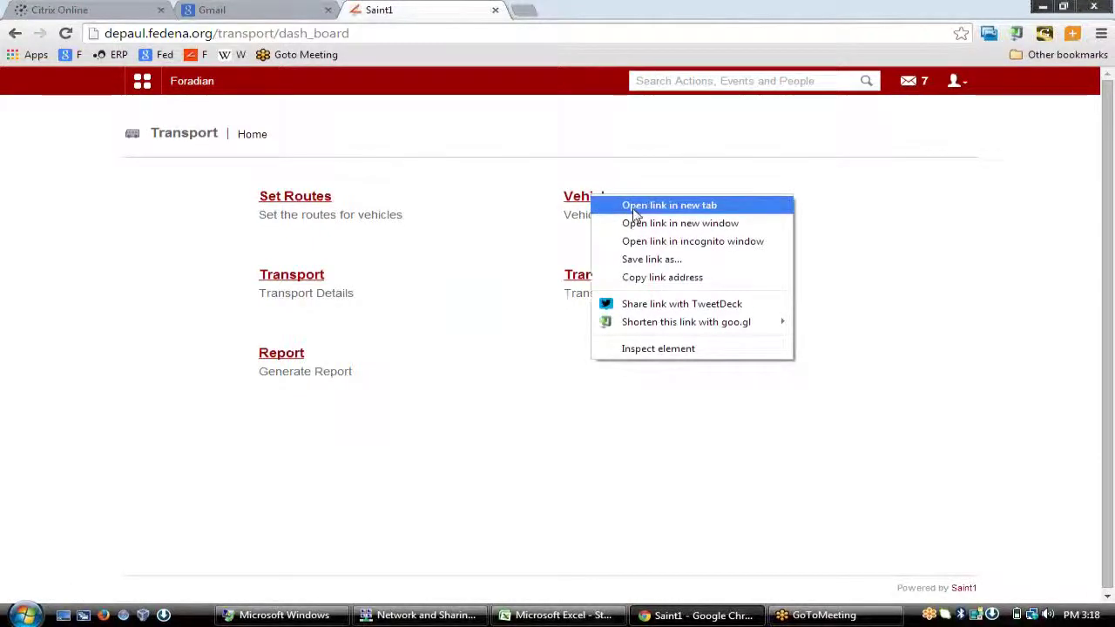
{"action": "left_click", "coordinate": [630, 206]}
{"action": "left_click", "coordinate": [581, 7]}
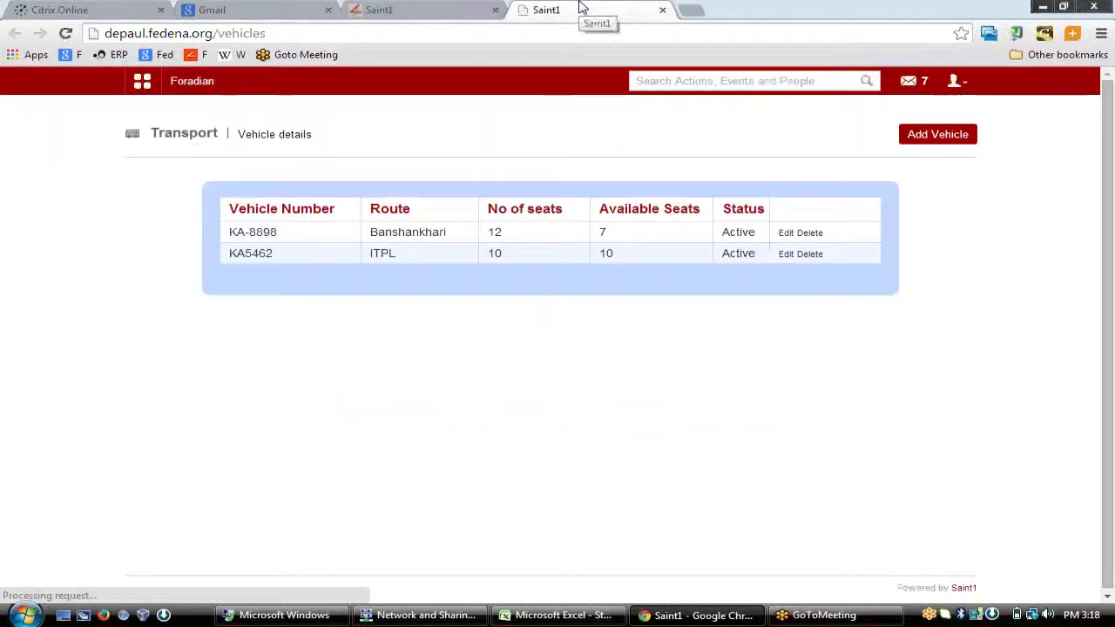
{"action": "left_click", "coordinate": [951, 140]}
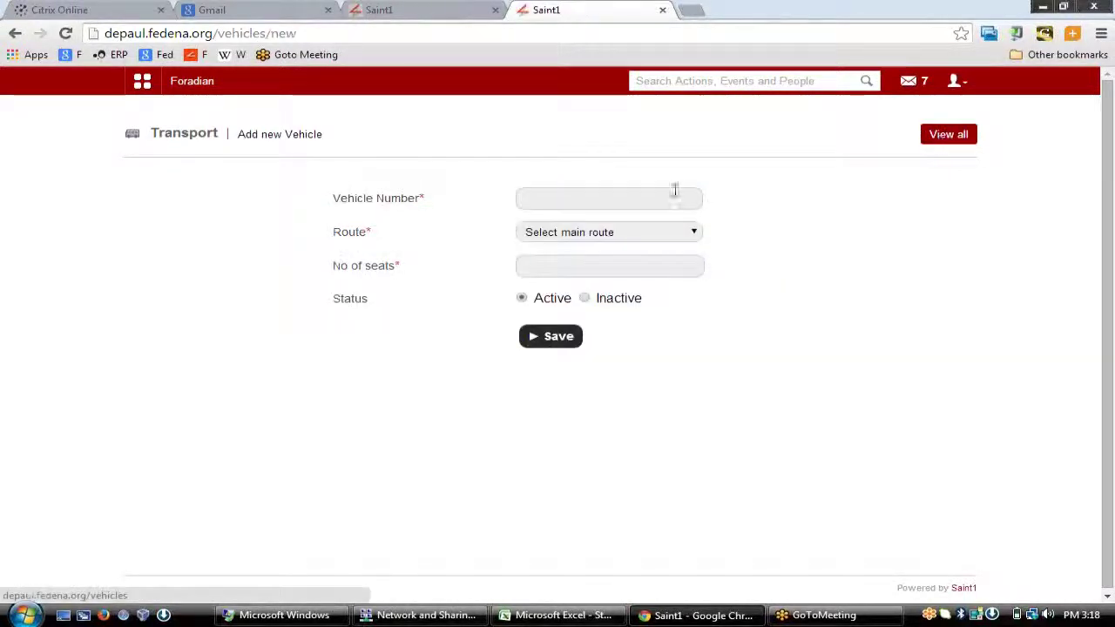
{"action": "left_click", "coordinate": [631, 198]}
{"action": "type", "text": "KA"}
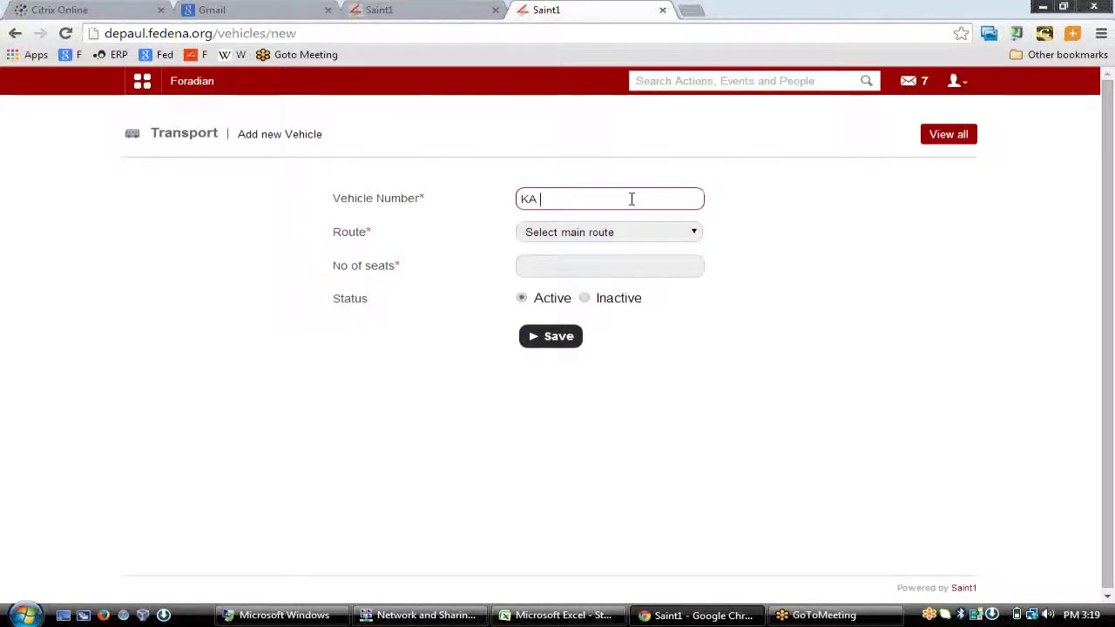
{"action": "type", "text": " 6"}
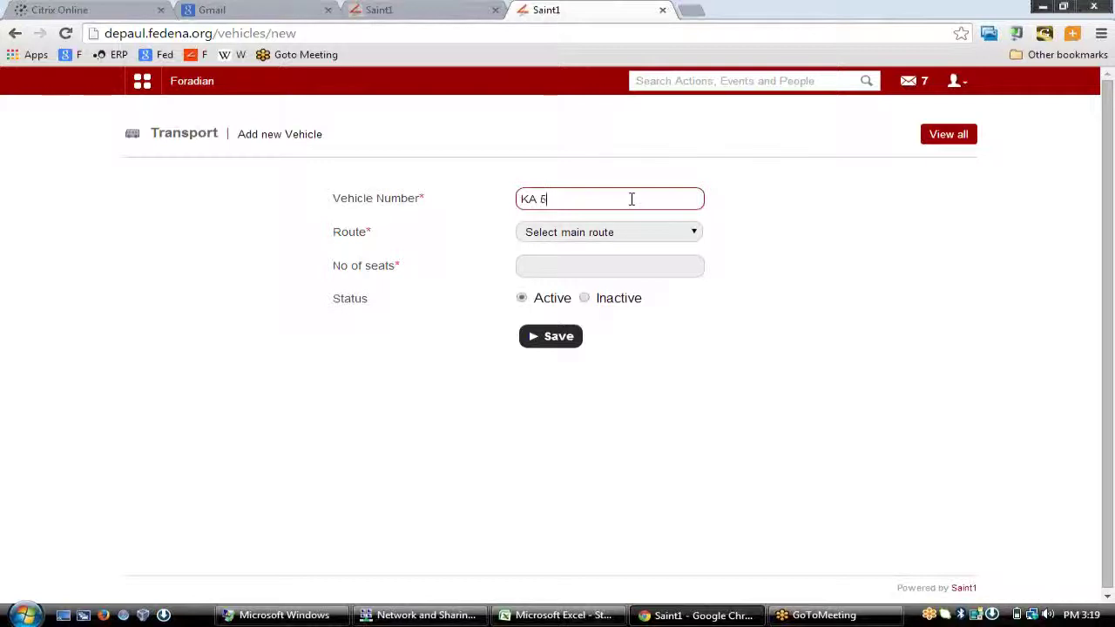
{"action": "type", "text": "1 fhy"}
{"action": "type", "text": "098"}
{"action": "left_click", "coordinate": [591, 268]}
{"action": "left_click", "coordinate": [599, 236]}
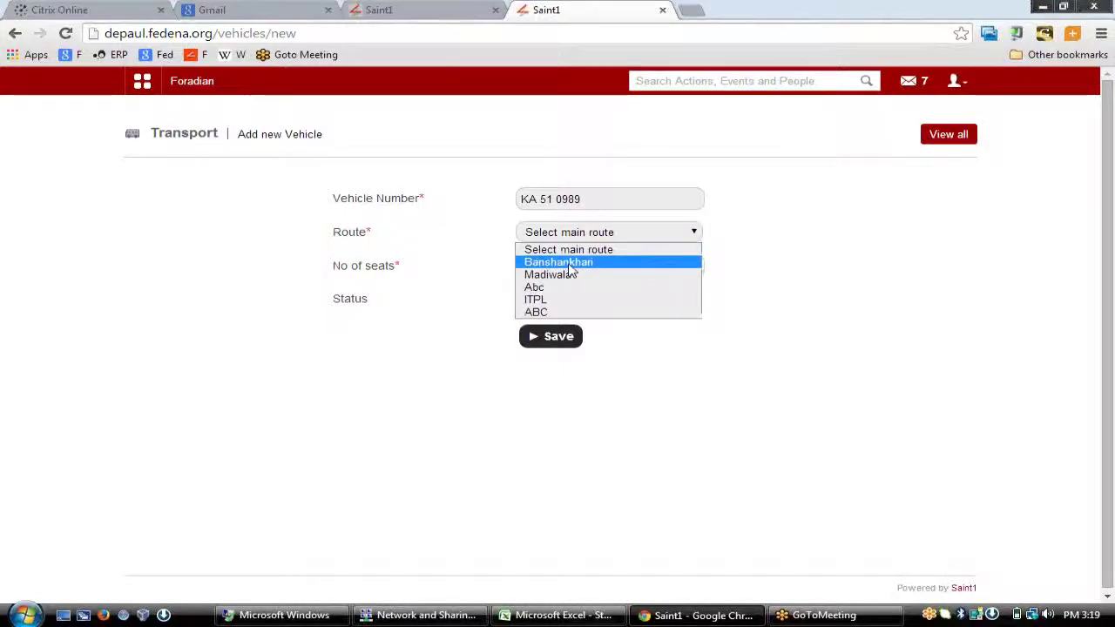
{"action": "left_click", "coordinate": [567, 263]}
{"action": "left_click", "coordinate": [615, 267]}
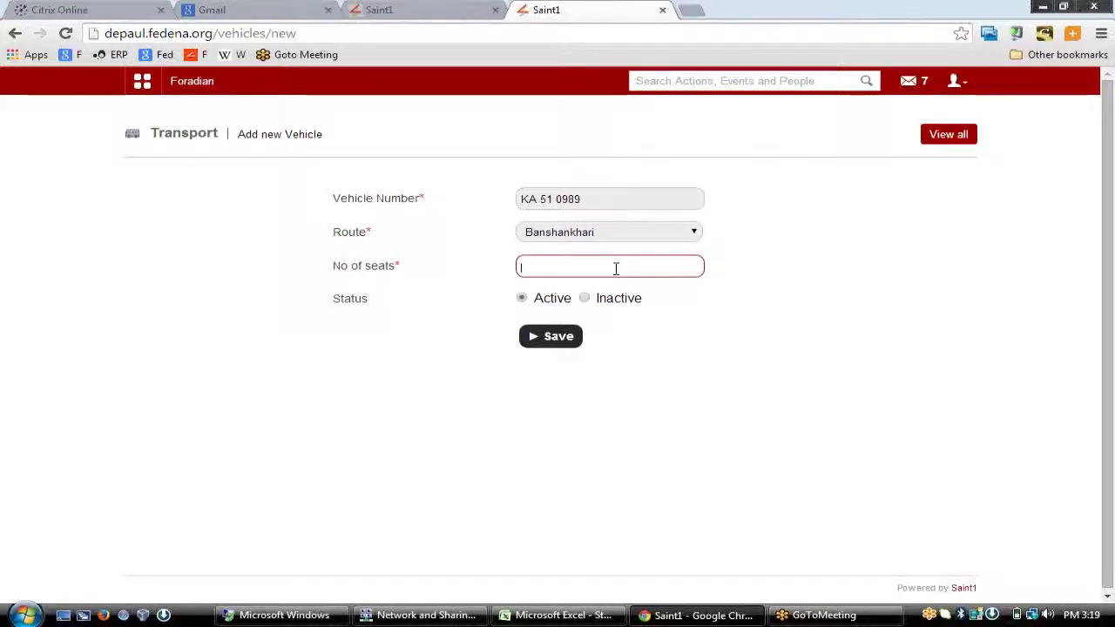
{"action": "left_click", "coordinate": [543, 346]}
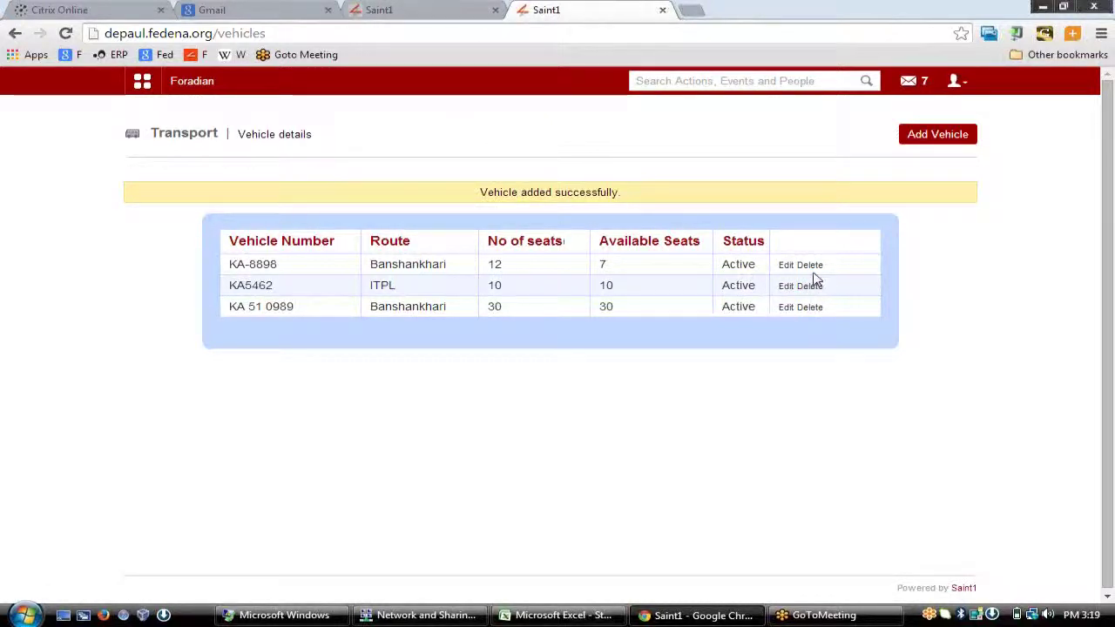
Open Transport details in a new tab, search students by name, and pick the first match
{"action": "left_click", "coordinate": [374, 9]}
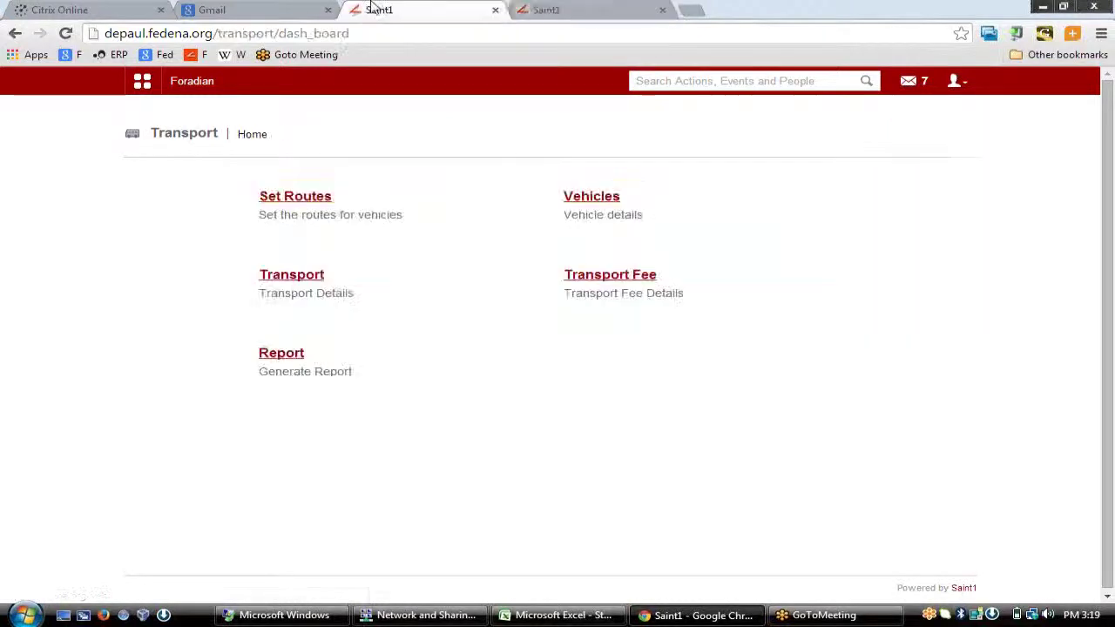
{"action": "right_click", "coordinate": [293, 274]}
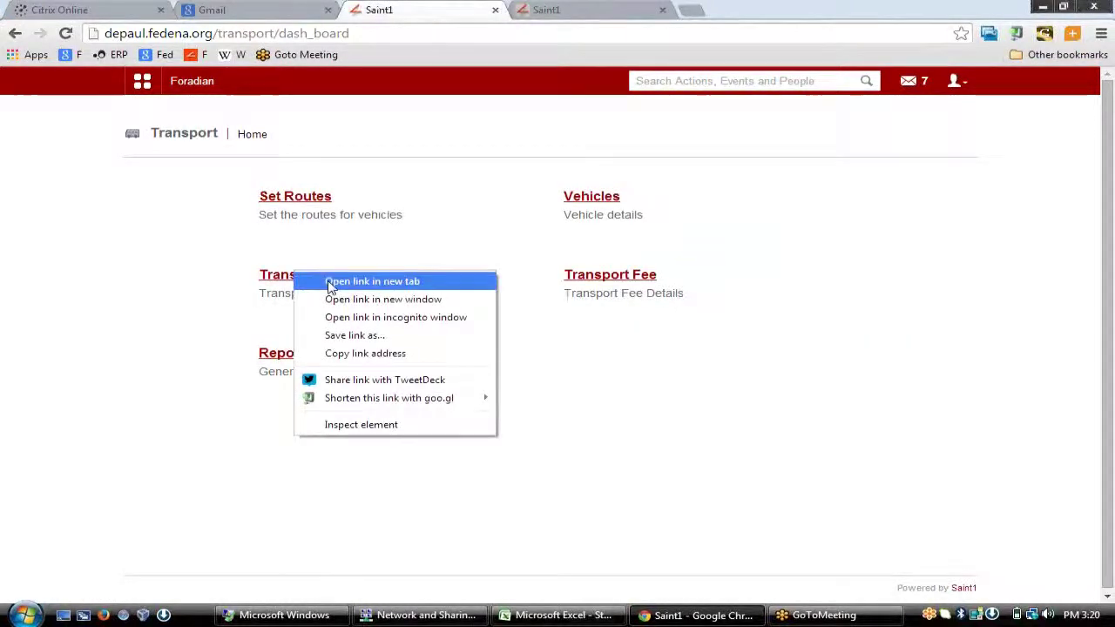
{"action": "left_click", "coordinate": [331, 286]}
{"action": "left_click", "coordinate": [786, 7]}
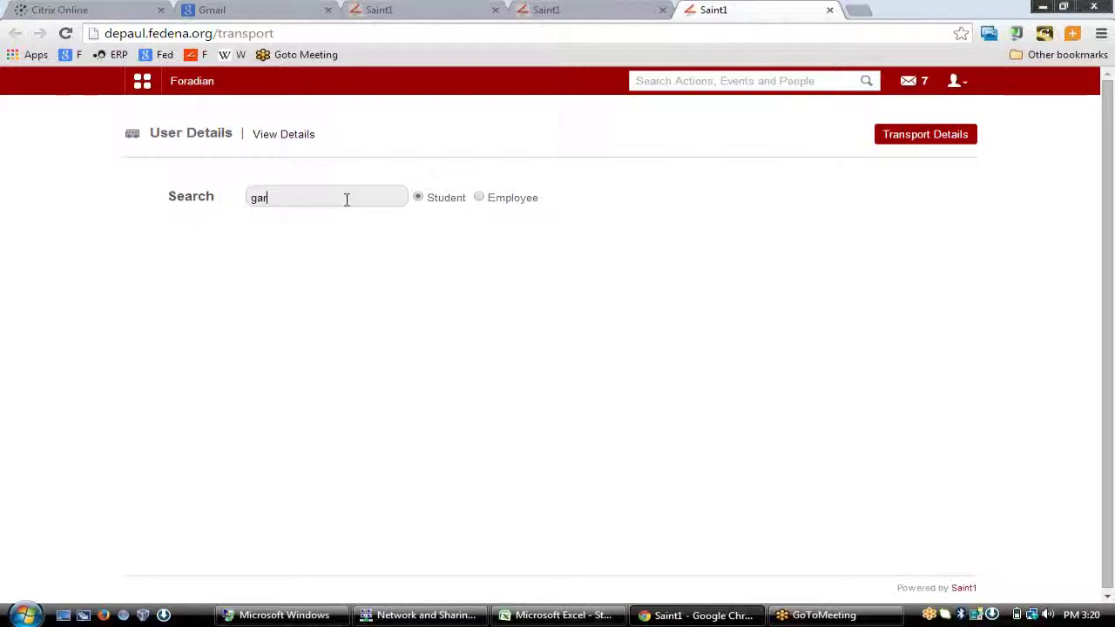
{"action": "type", "text": "y"}
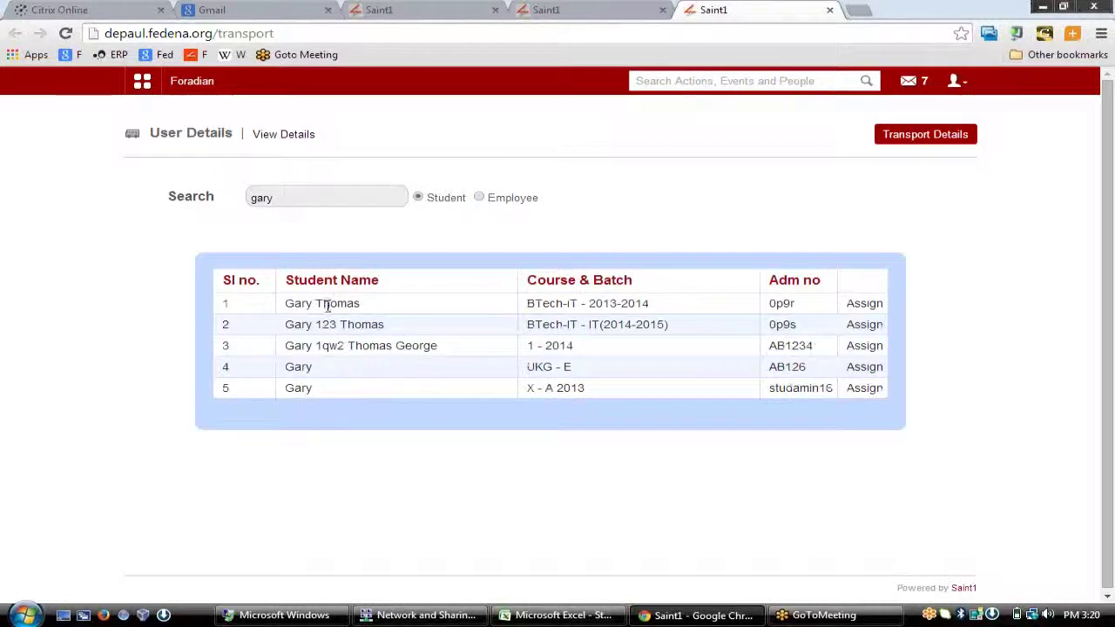
{"action": "left_click", "coordinate": [871, 307]}
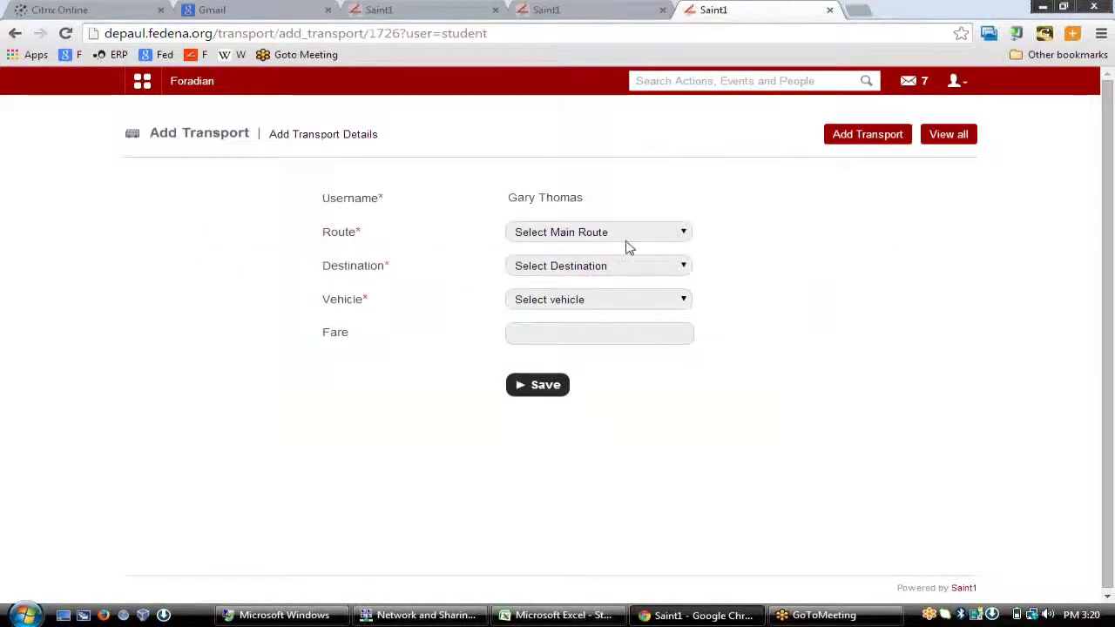
Try the Madiwala route with silkboard destination and check the vehicle choices
{"action": "left_click", "coordinate": [619, 234]}
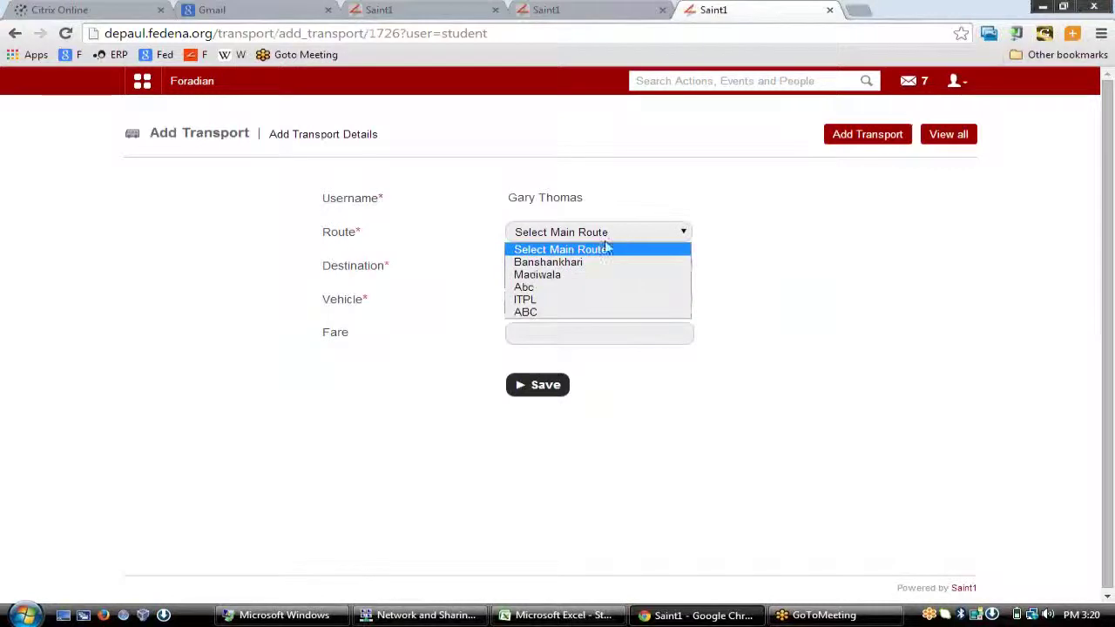
{"action": "left_click", "coordinate": [564, 274]}
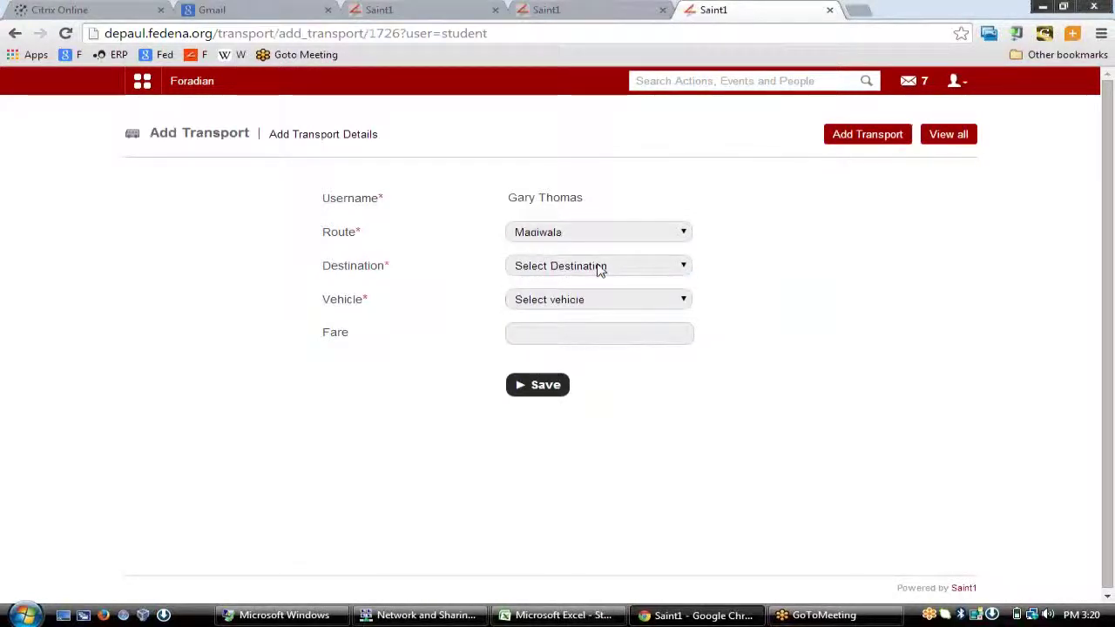
{"action": "left_click", "coordinate": [599, 271]}
{"action": "left_click", "coordinate": [556, 309]}
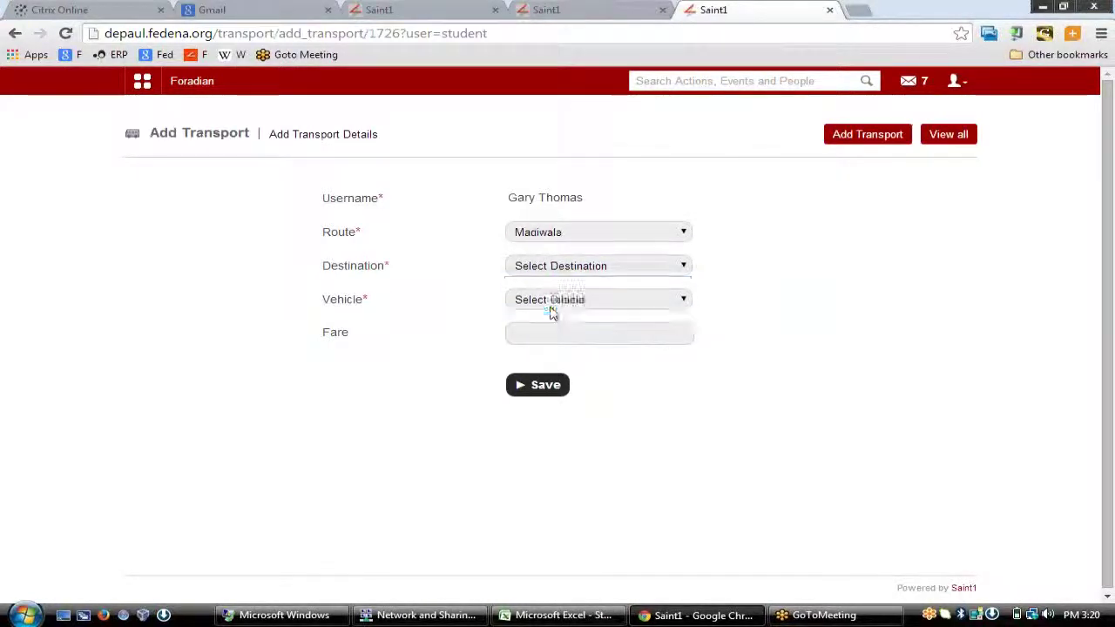
{"action": "left_click", "coordinate": [591, 301]}
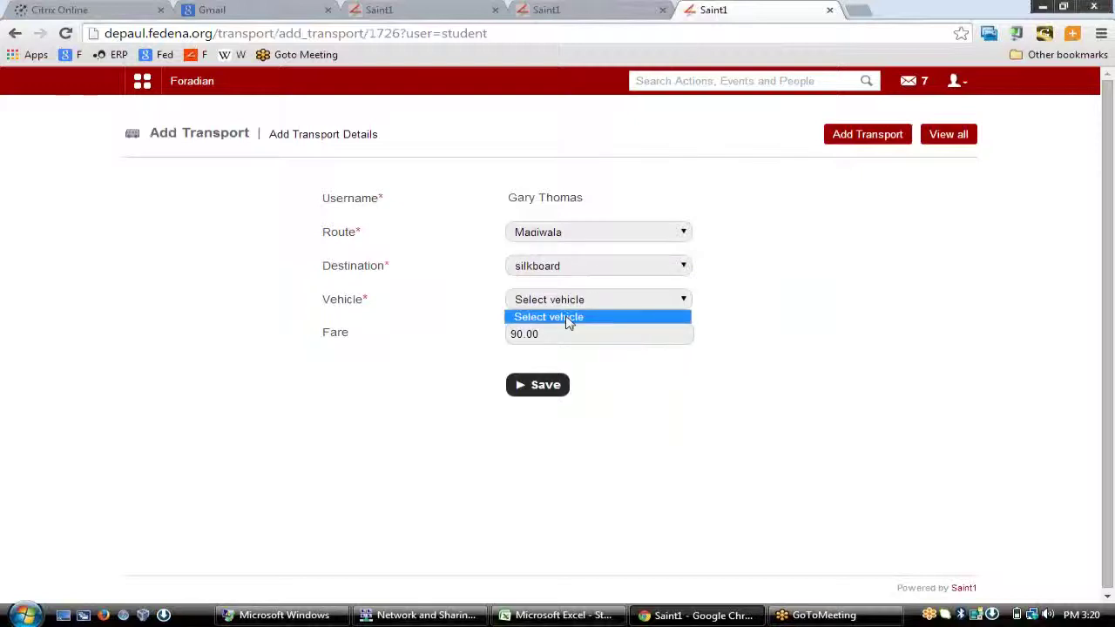
{"action": "left_click", "coordinate": [567, 319]}
{"action": "left_click", "coordinate": [607, 300]}
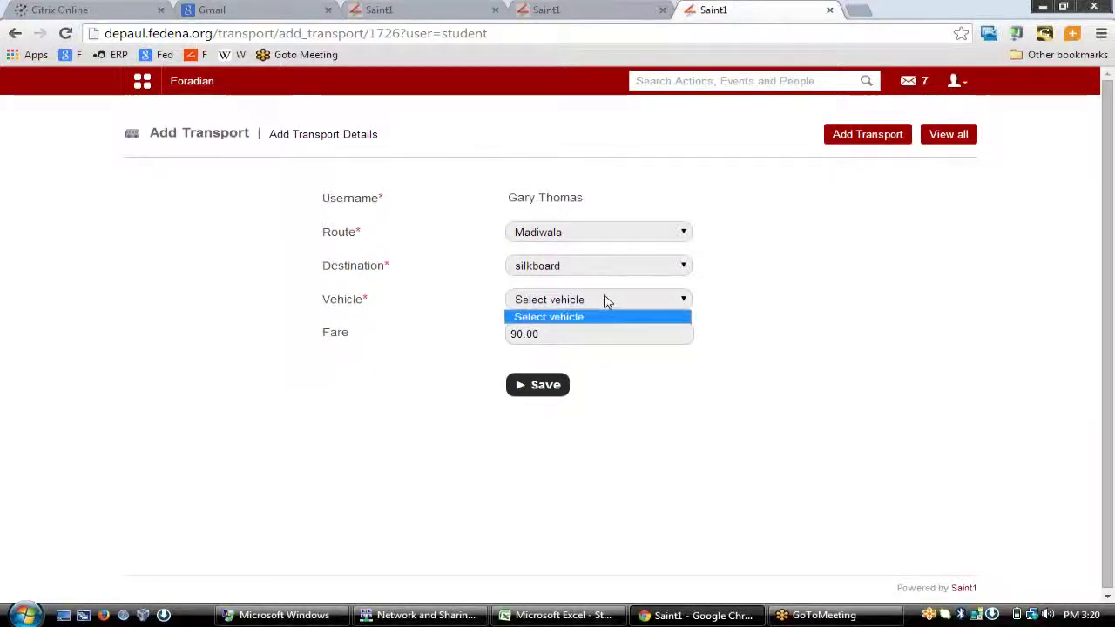
{"action": "left_click", "coordinate": [585, 235]}
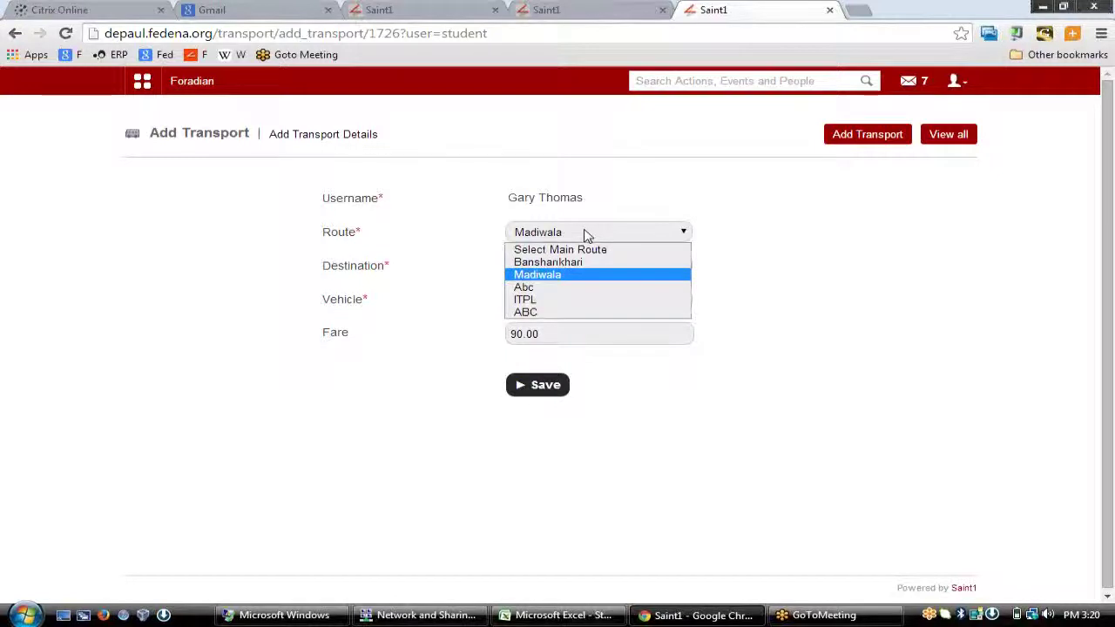
{"action": "left_click", "coordinate": [572, 262]}
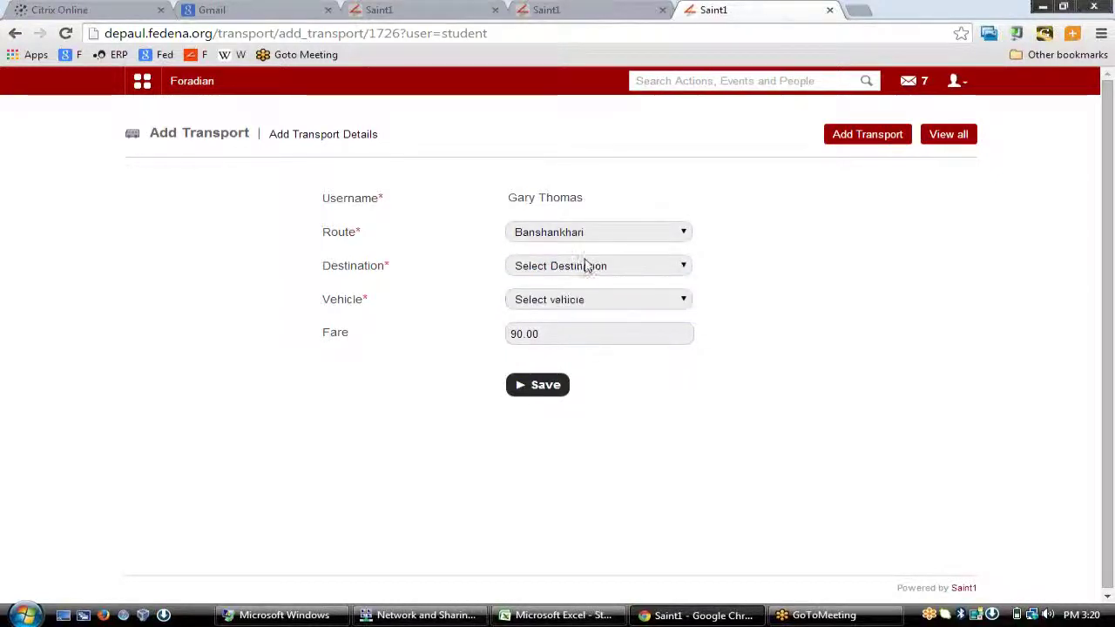
{"action": "left_click", "coordinate": [585, 264]}
{"action": "left_click", "coordinate": [575, 296]}
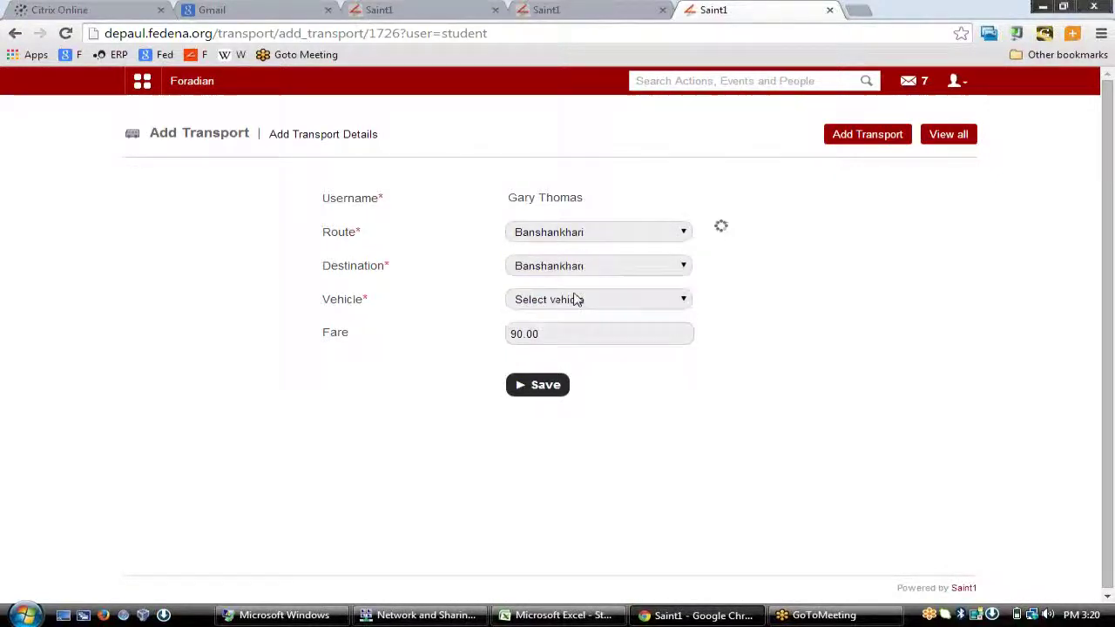
{"action": "left_click", "coordinate": [576, 299]}
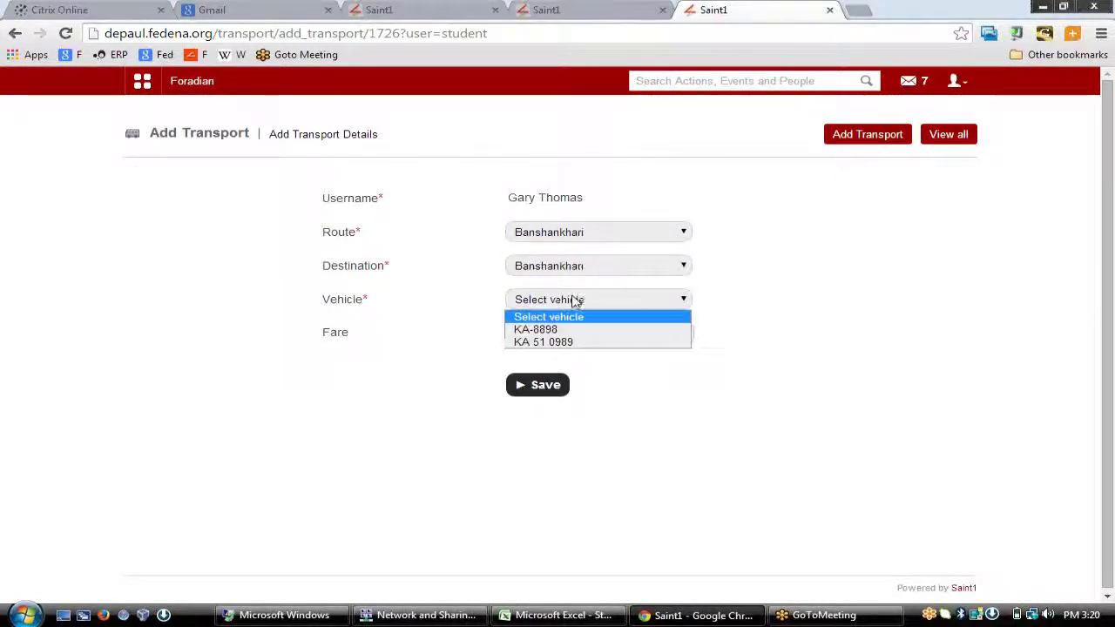
{"action": "left_click", "coordinate": [557, 342]}
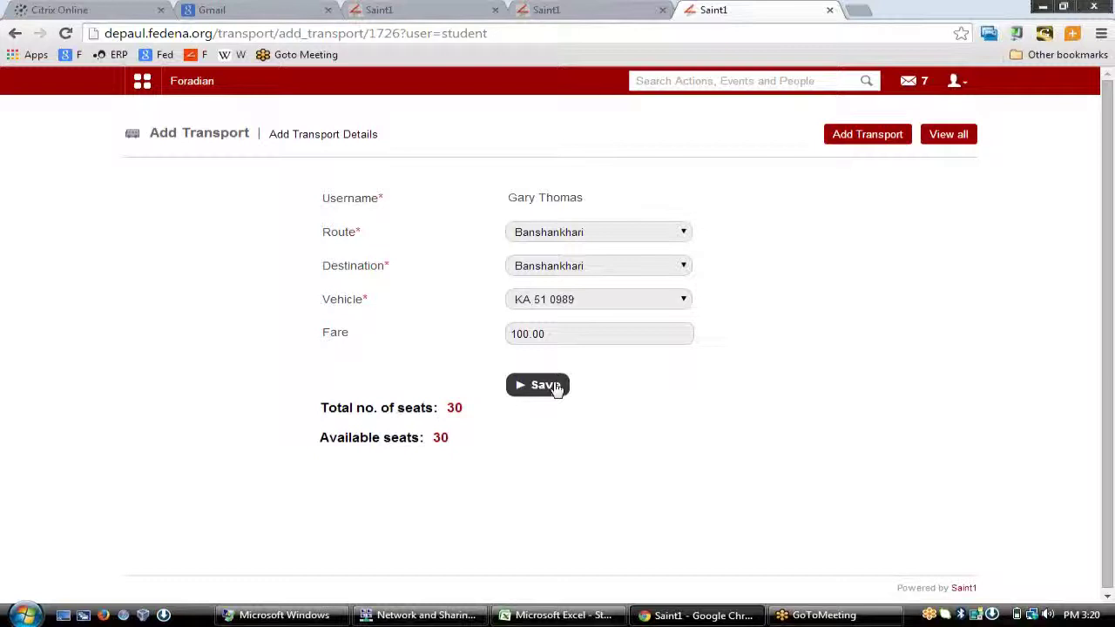
{"action": "left_click", "coordinate": [555, 387]}
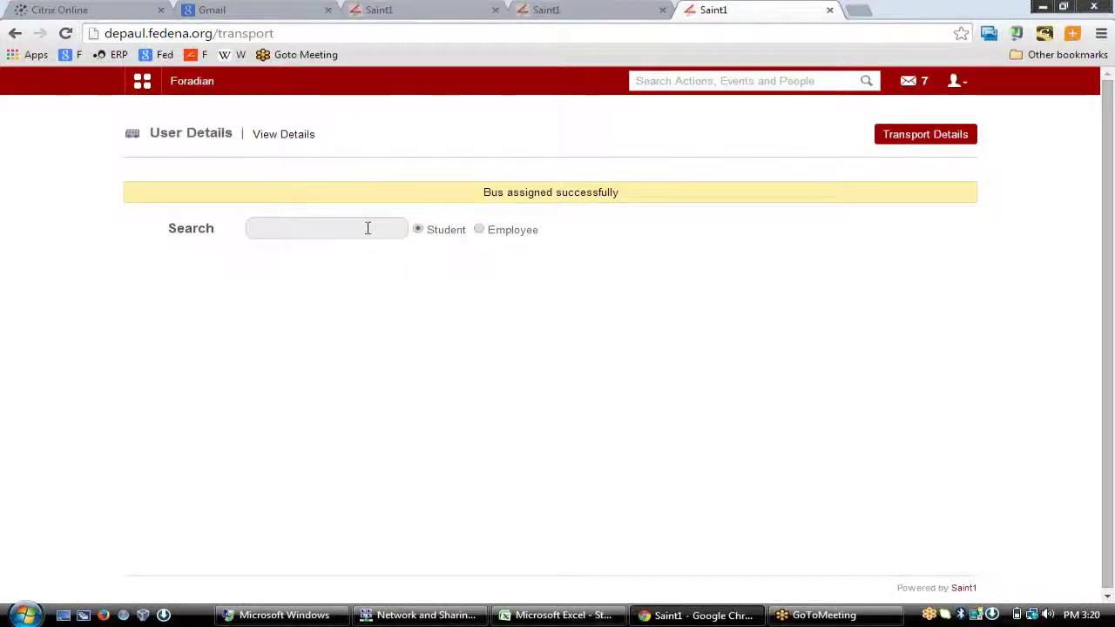
{"action": "left_click", "coordinate": [480, 230]}
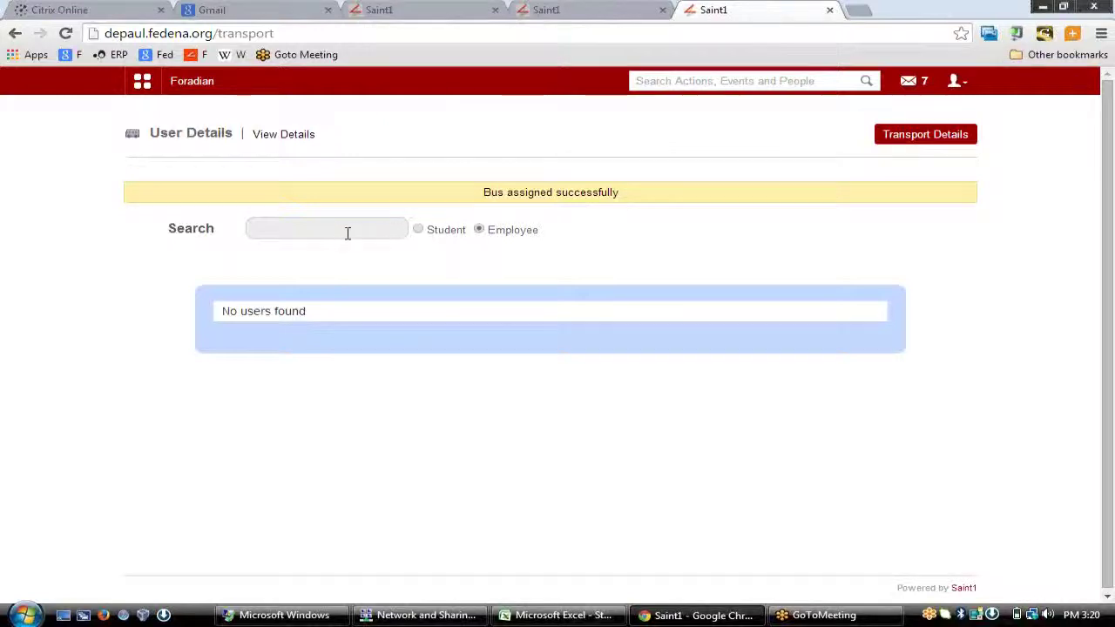
Close unneeded tabs and open Transport Fee, then Manage Fee Collections, in new tabs
{"action": "left_click", "coordinate": [610, 9]}
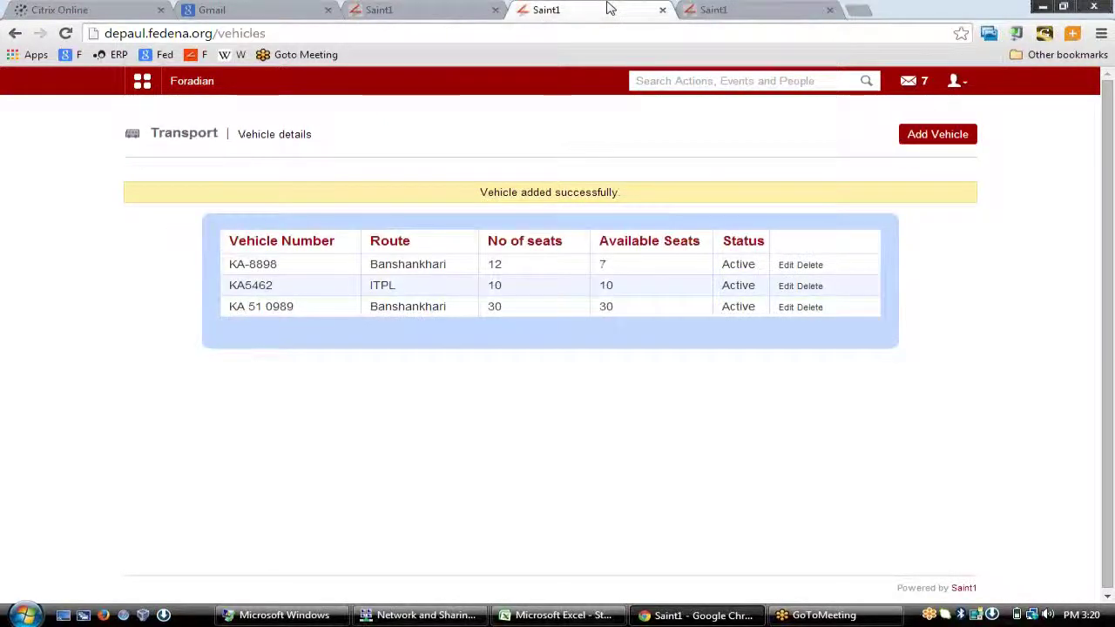
{"action": "left_click", "coordinate": [466, 8]}
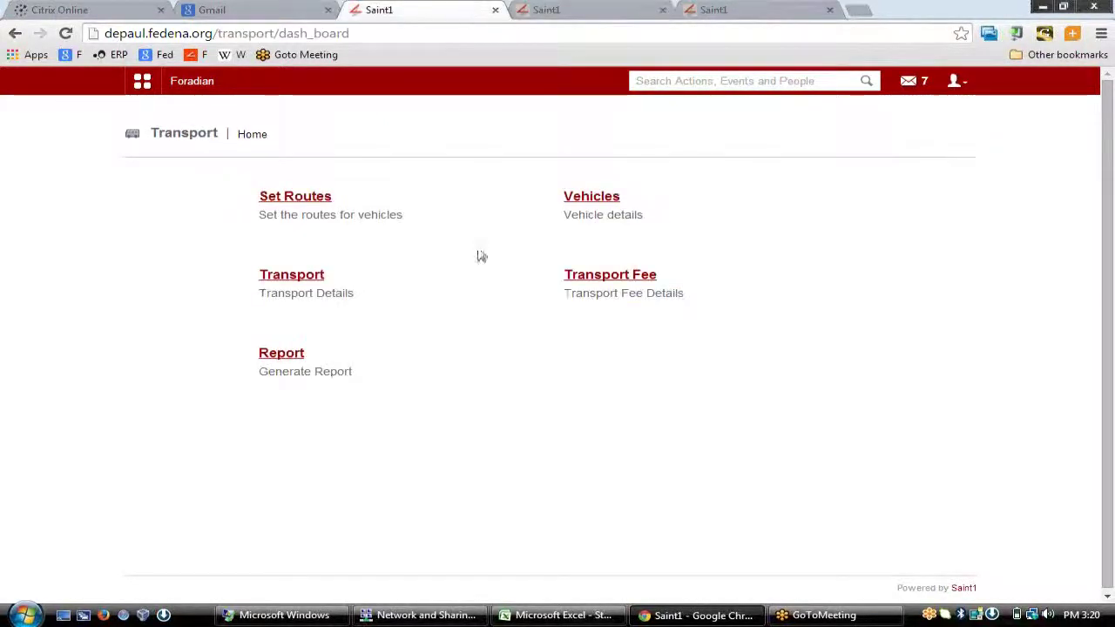
{"action": "left_click", "coordinate": [662, 9]}
{"action": "left_click", "coordinate": [660, 13]}
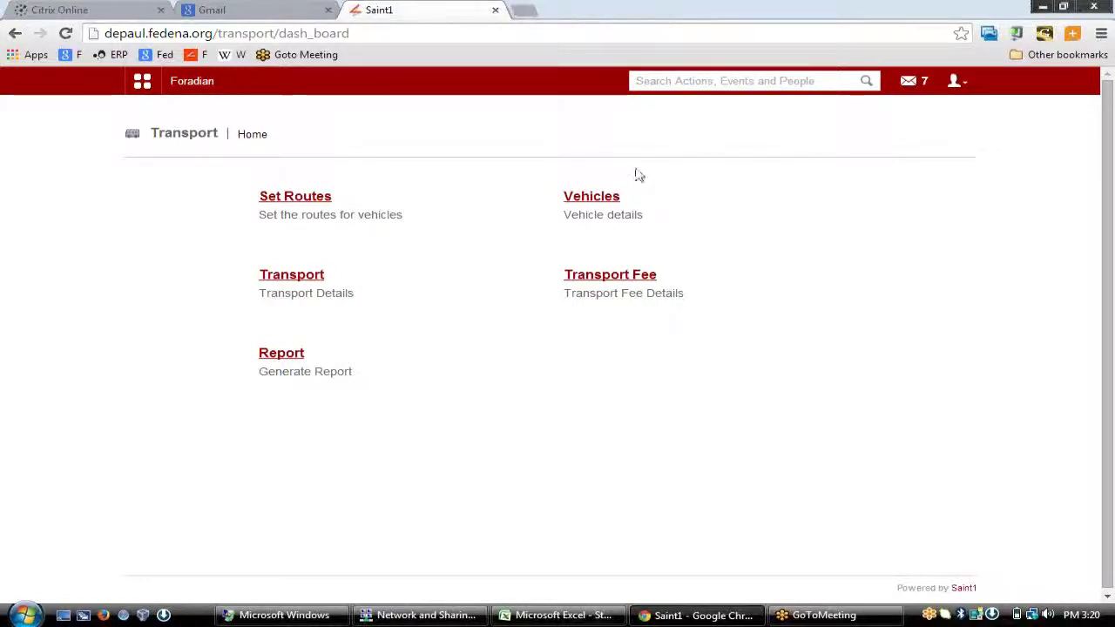
{"action": "right_click", "coordinate": [604, 275]}
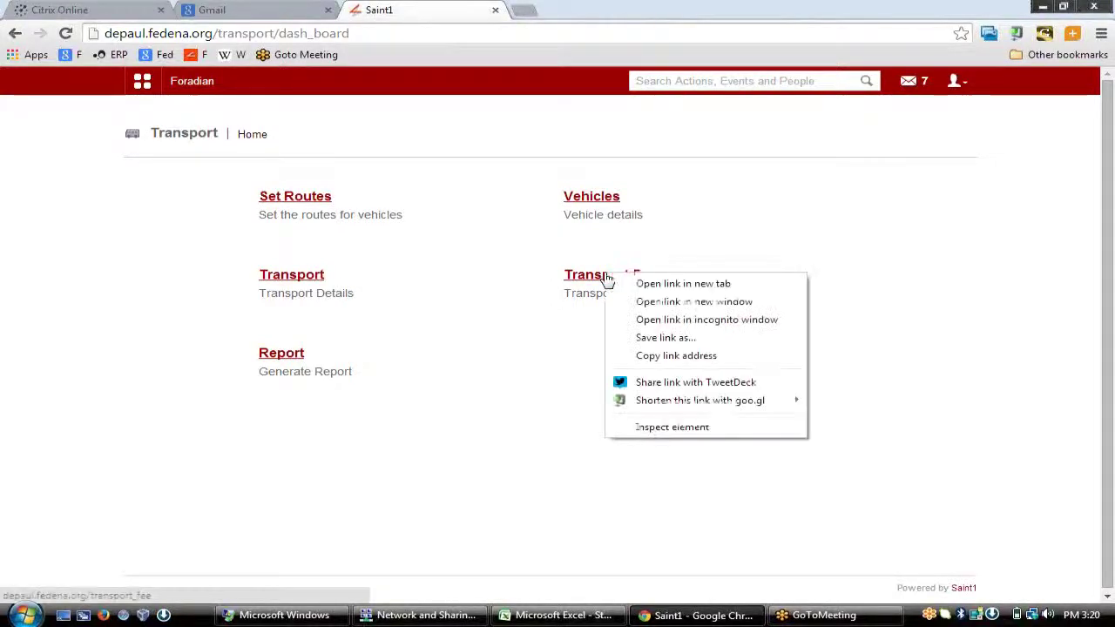
{"action": "left_click", "coordinate": [667, 286]}
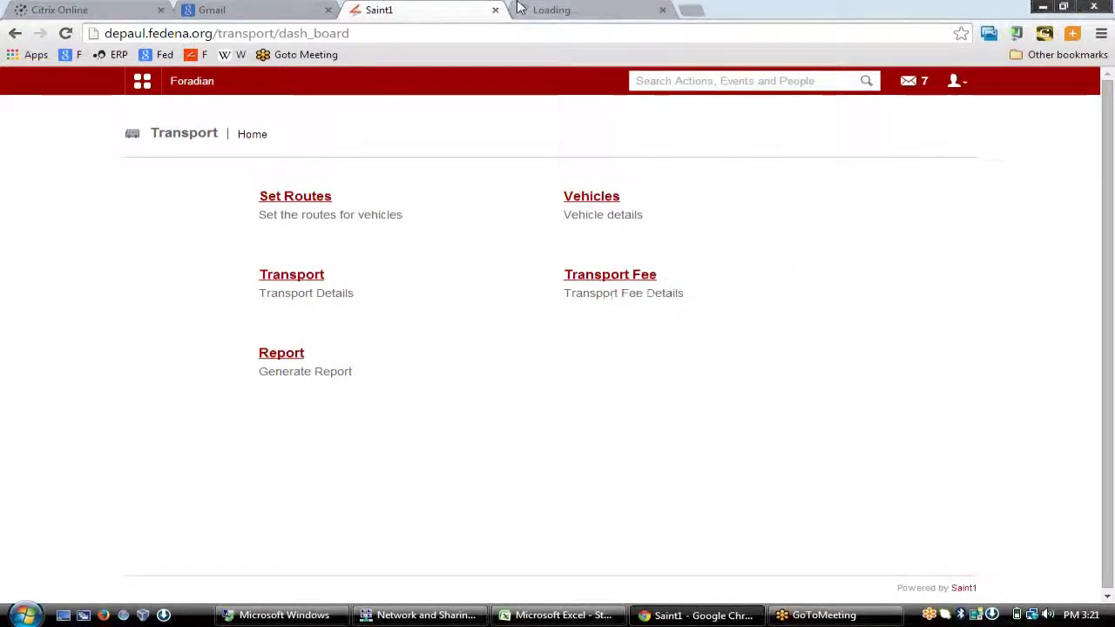
{"action": "left_click", "coordinate": [567, 10]}
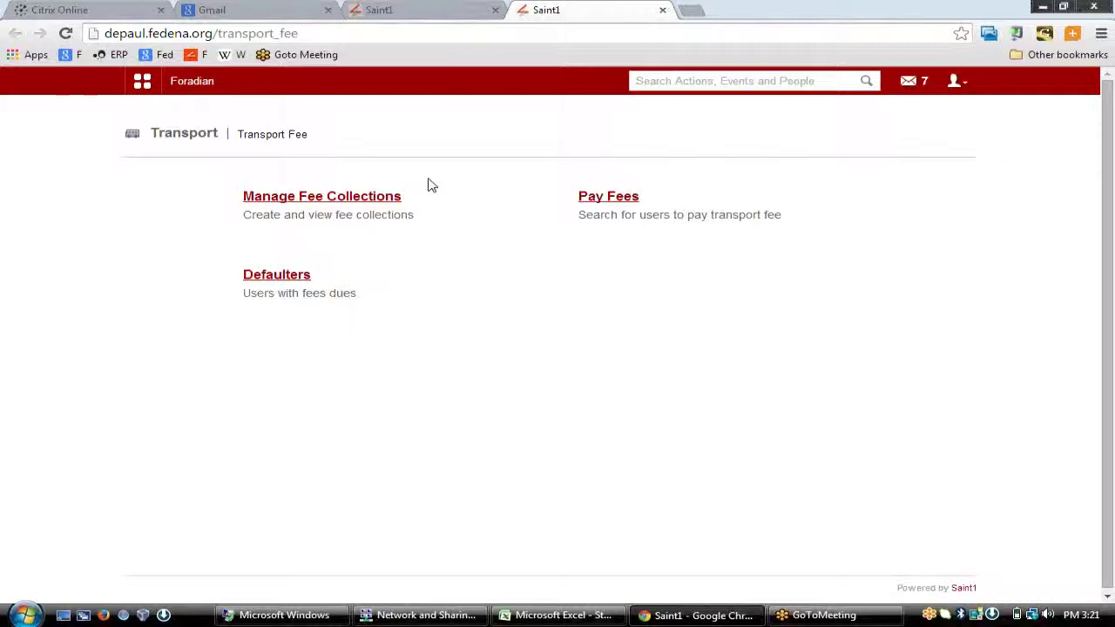
{"action": "right_click", "coordinate": [338, 199]}
{"action": "left_click", "coordinate": [368, 206]}
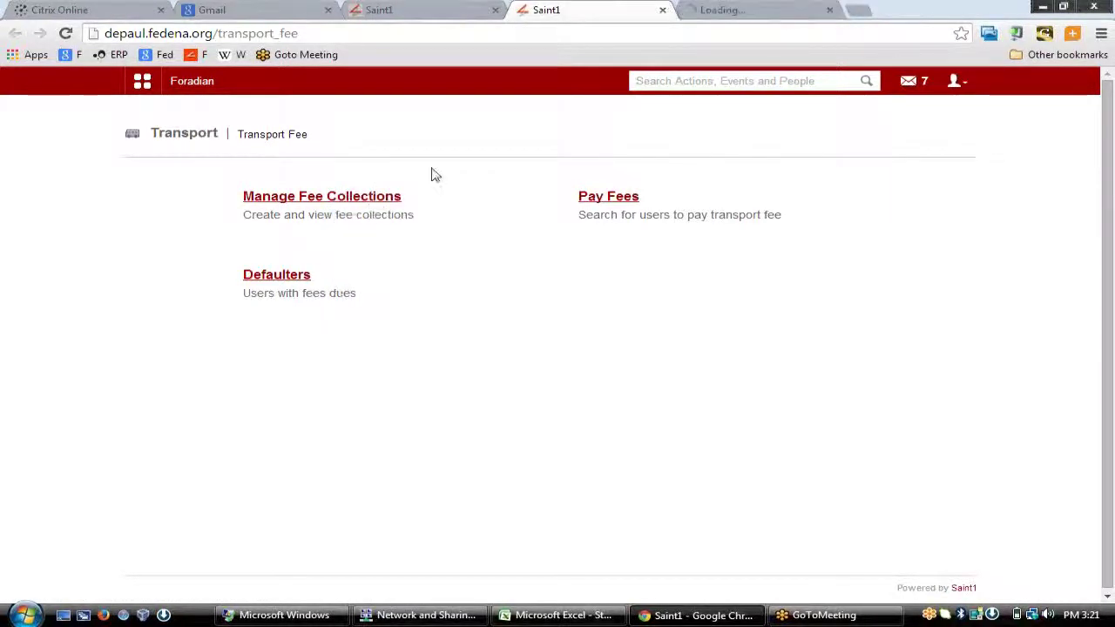
{"action": "left_click", "coordinate": [756, 6]}
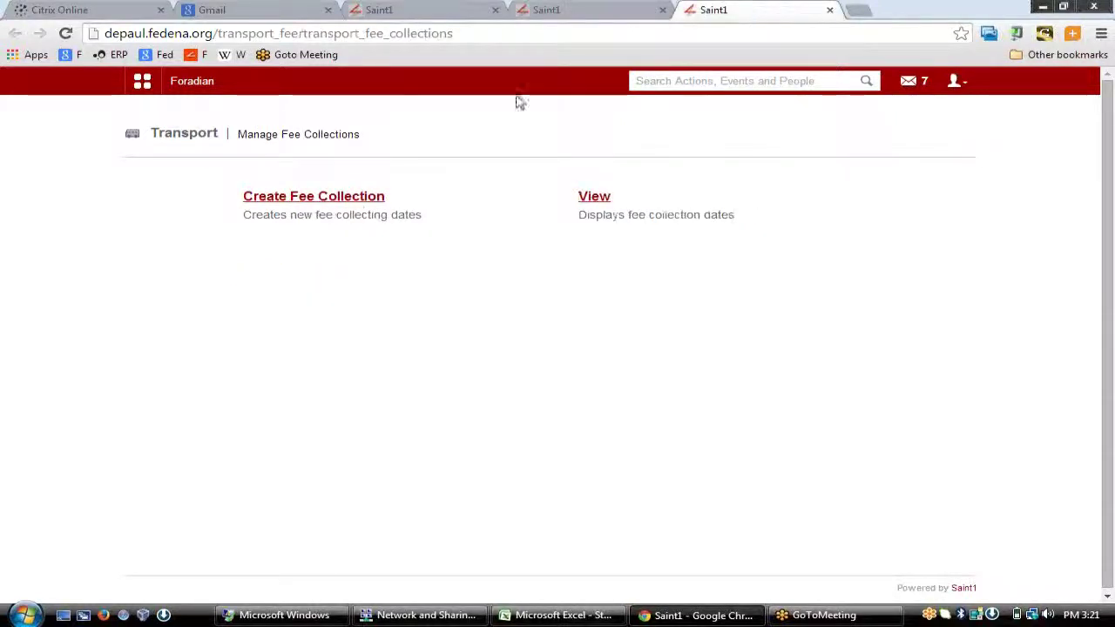
Create the transport fee collection 'May-June' for all batches
{"action": "left_click", "coordinate": [343, 200]}
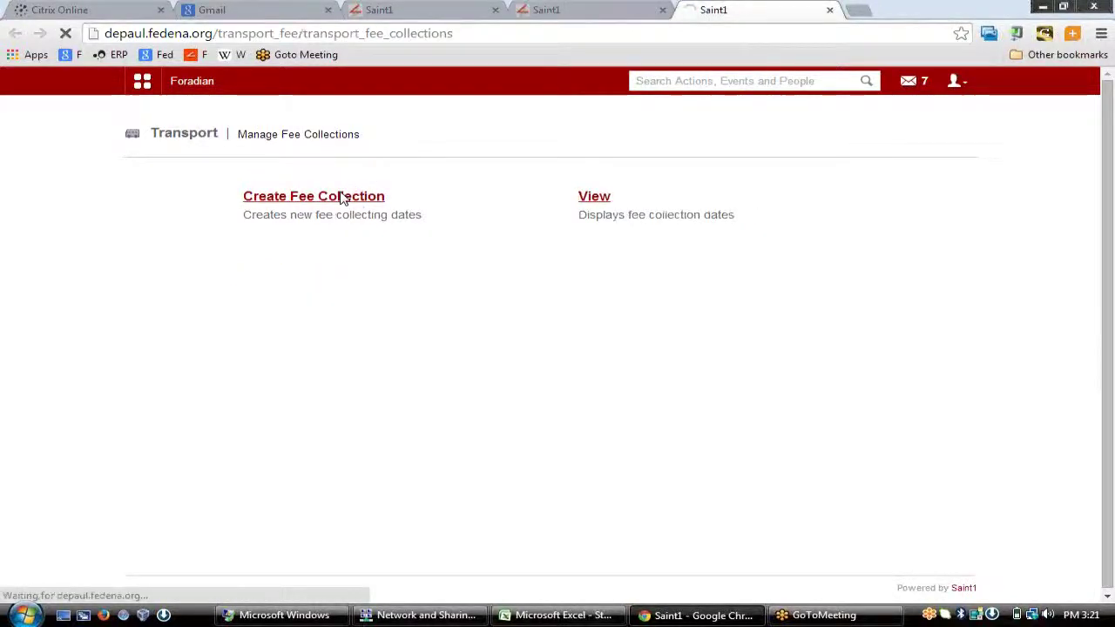
{"action": "left_click", "coordinate": [389, 194]}
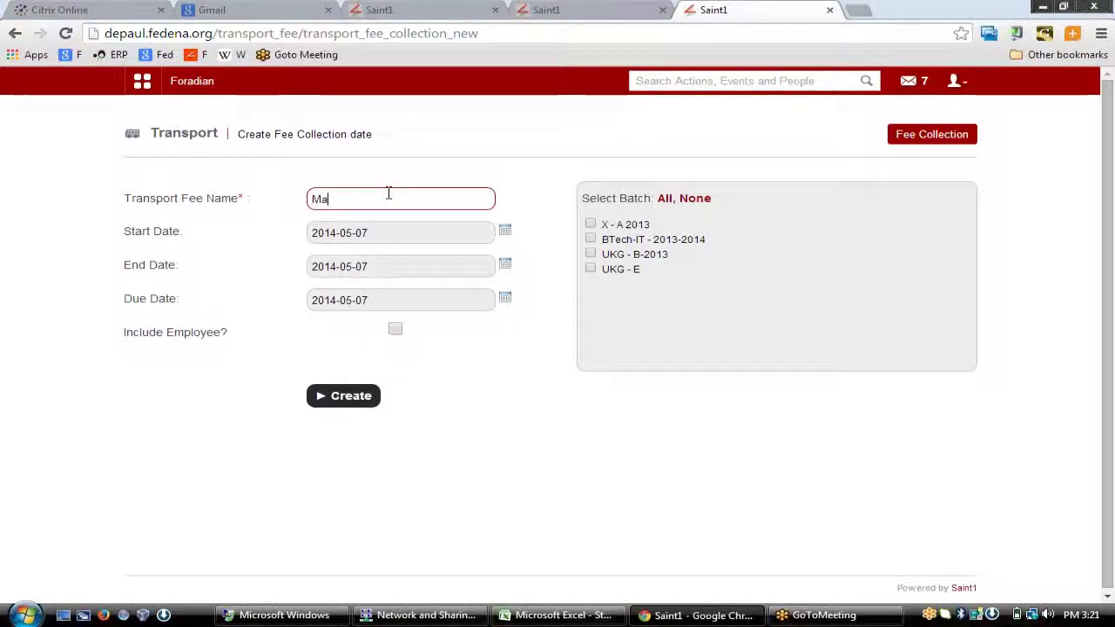
{"action": "type", "text": "May-June"}
{"action": "left_click", "coordinate": [395, 332]}
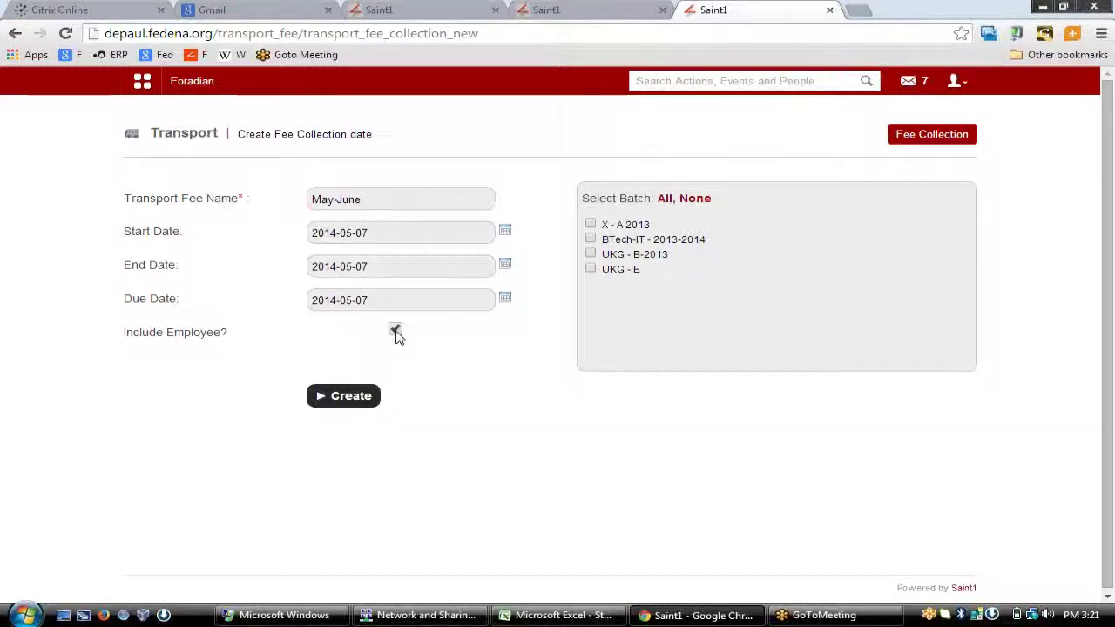
{"action": "left_click", "coordinate": [666, 202]}
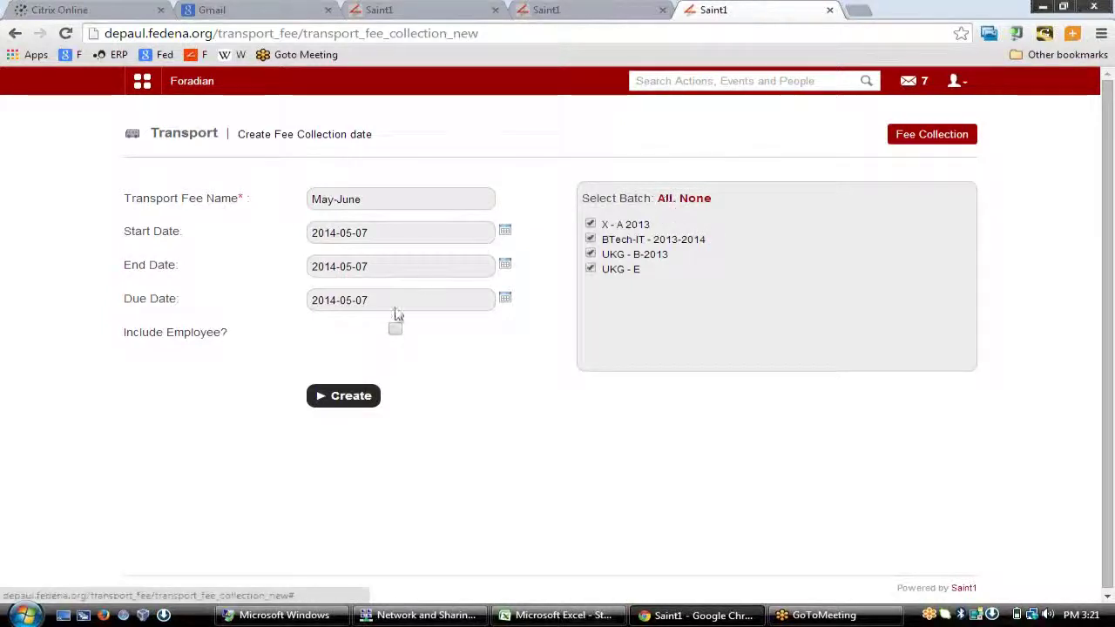
{"action": "left_click", "coordinate": [351, 397]}
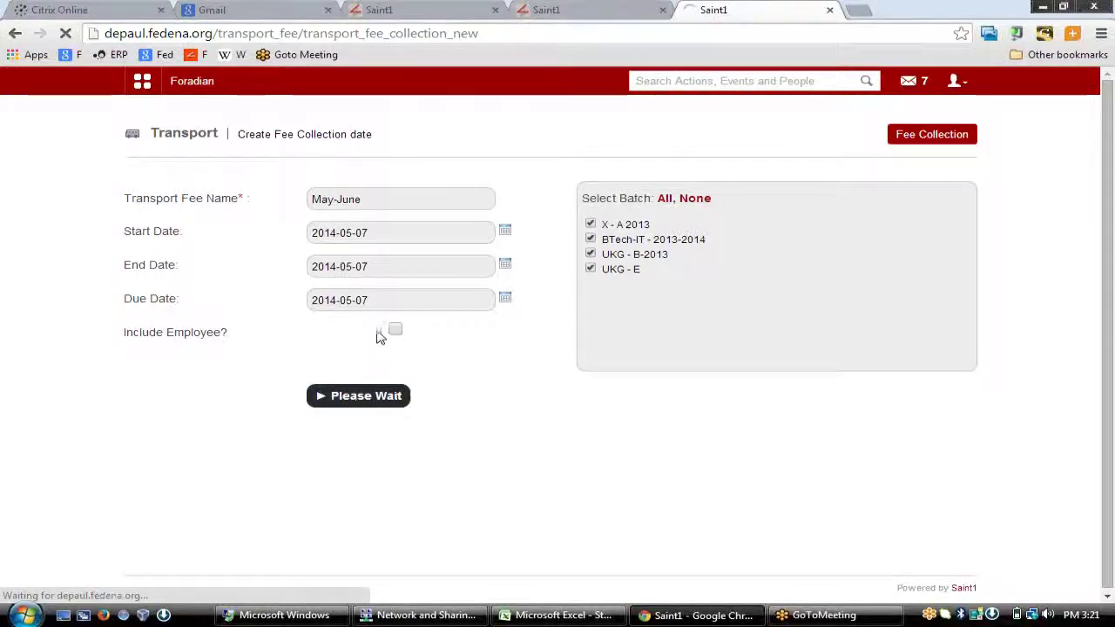
Open Pay Fees in a new tab and search for the student by name
{"action": "left_click", "coordinate": [558, 8]}
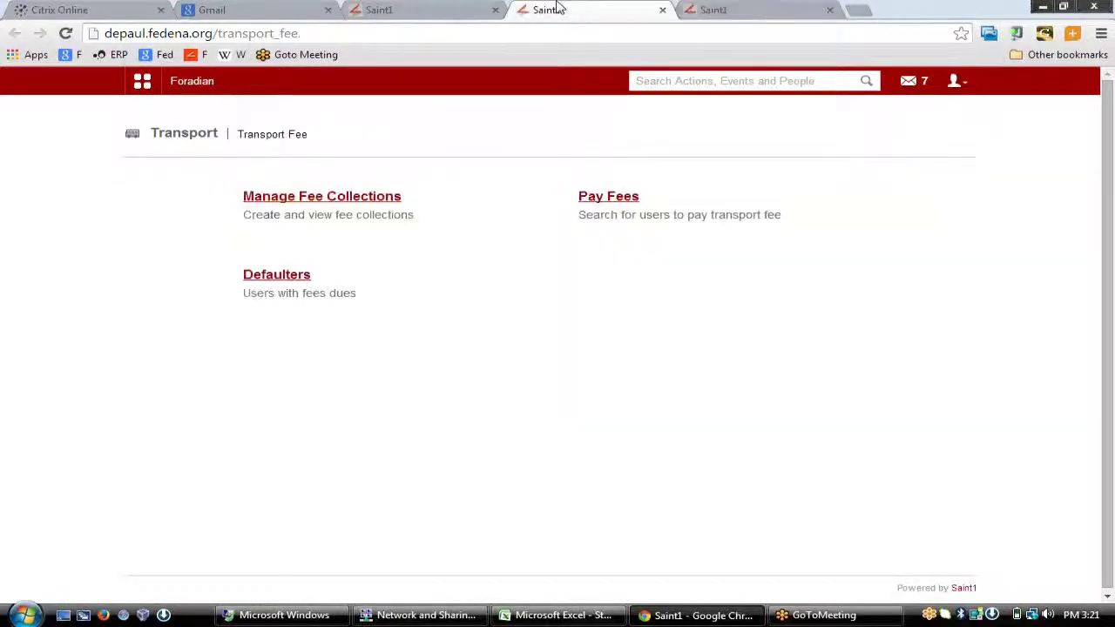
{"action": "right_click", "coordinate": [617, 201]}
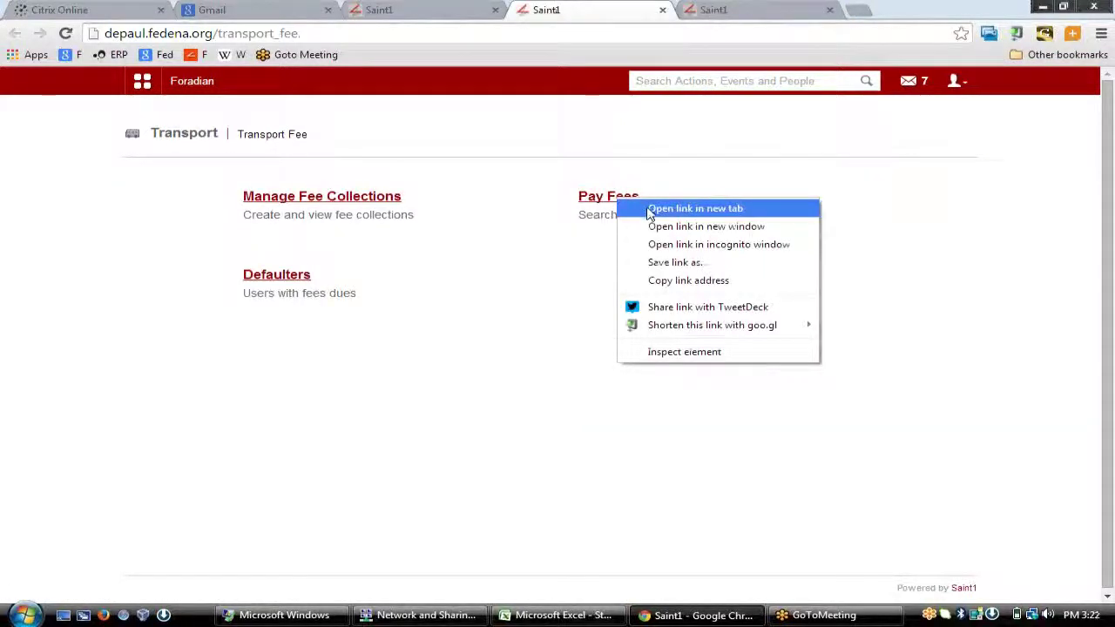
{"action": "left_click", "coordinate": [654, 209]}
{"action": "left_click", "coordinate": [895, 9]}
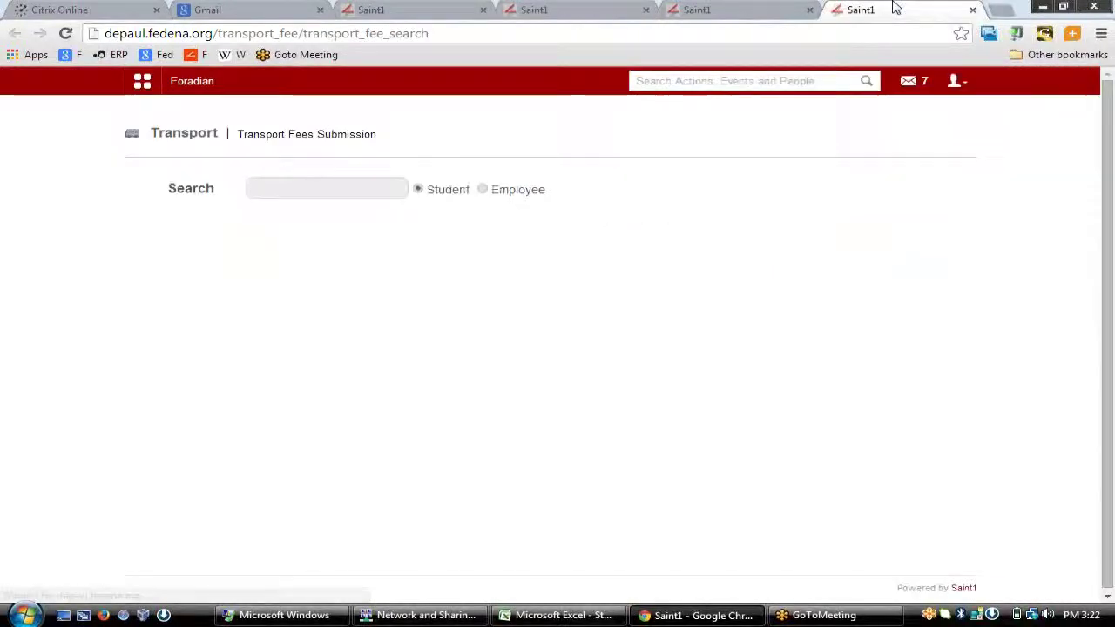
{"action": "left_click", "coordinate": [312, 186]}
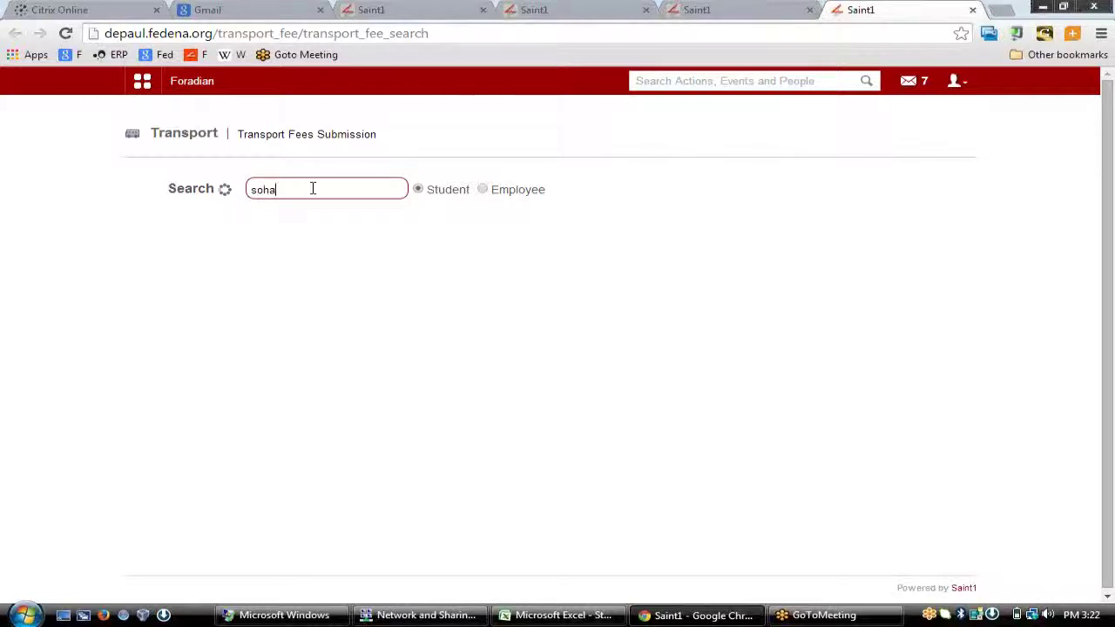
{"action": "key", "text": "BackSpace"}
{"action": "key", "text": "BackSpace"}
{"action": "key", "text": "BackSpace"}
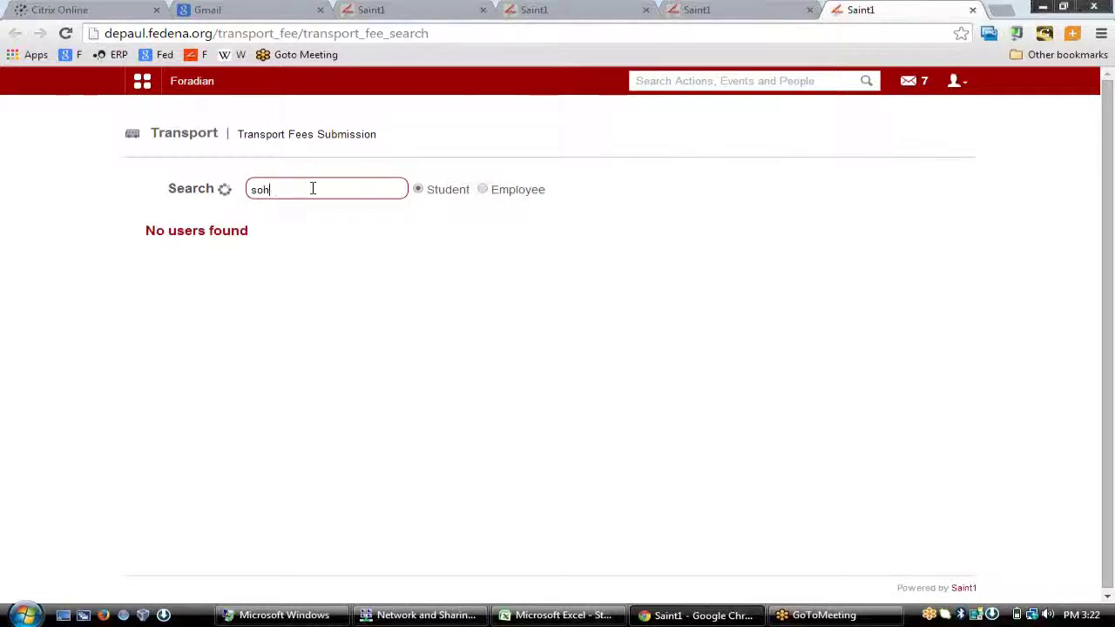
{"action": "type", "text": "Ism"}
{"action": "key", "text": "BackSpace"}
{"action": "key", "text": "BackSpace"}
{"action": "type", "text": "hambhav"}
{"action": "key", "text": "BackSpace"}
{"action": "key", "text": "BackSpace"}
{"action": "key", "text": "BackSpace"}
{"action": "key", "text": "BackSpace"}
{"action": "key", "text": "BackSpace"}
{"action": "key", "text": "BackSpace"}
{"action": "key", "text": "BackSpace"}
{"action": "key", "text": "BackSpace"}
{"action": "type", "text": "gary"}
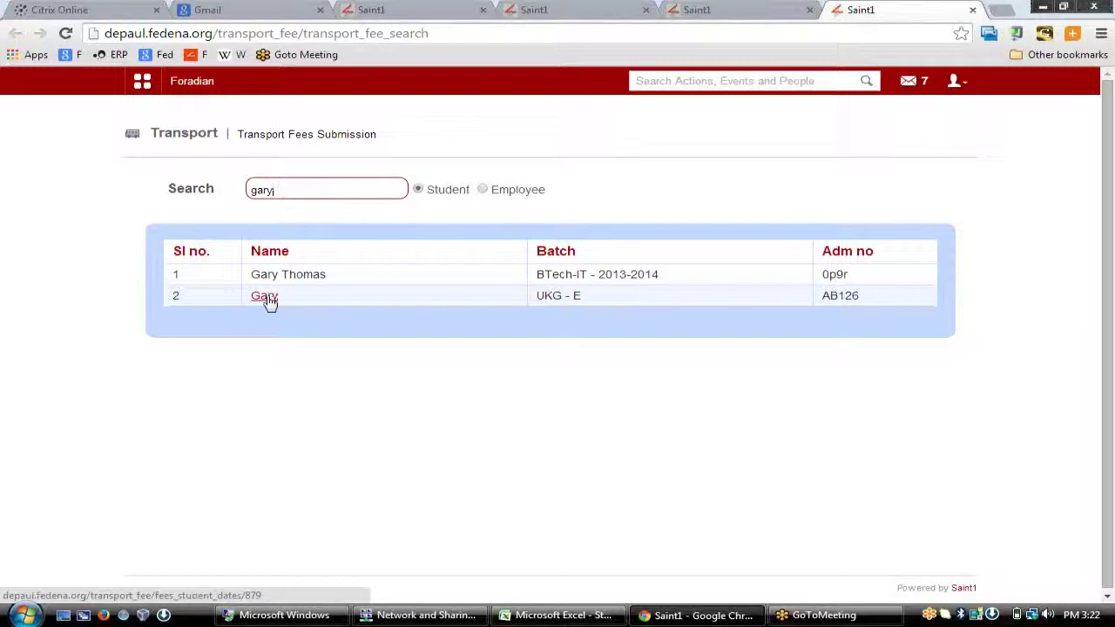
Pay the UKG - E student's 100.00 May-June fee in cash, then return to Transport Fee
{"action": "left_click", "coordinate": [266, 297]}
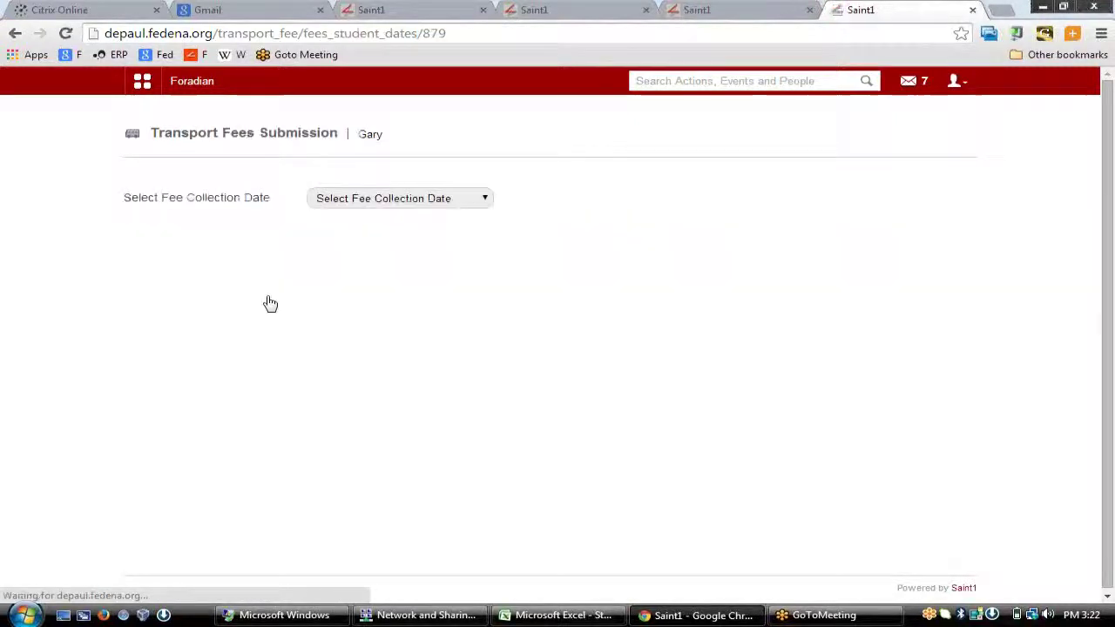
{"action": "left_click", "coordinate": [434, 205]}
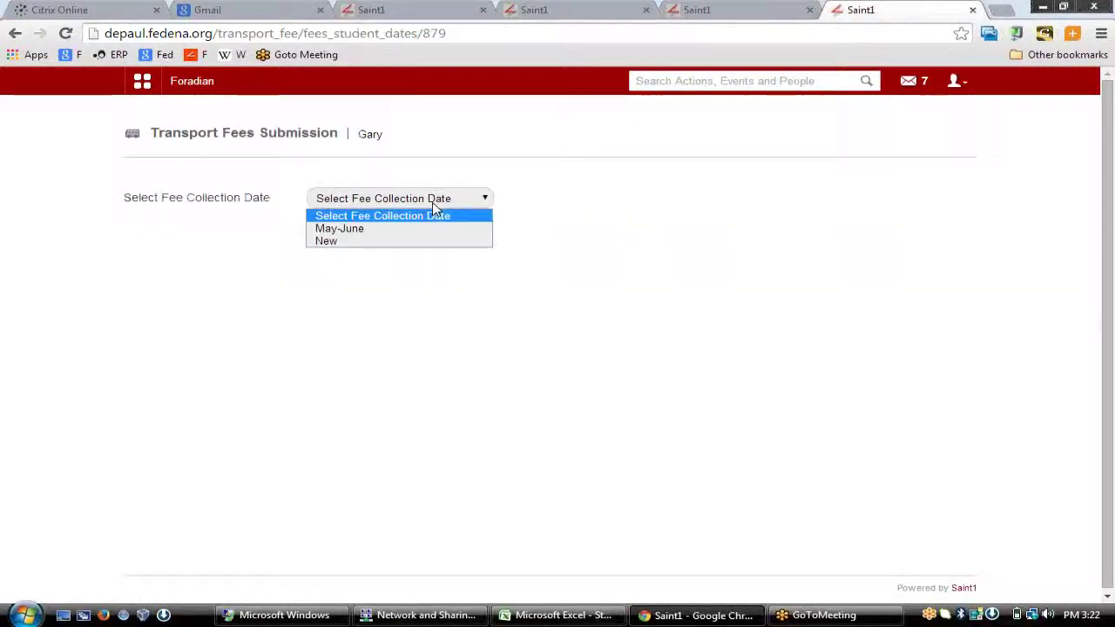
{"action": "left_click", "coordinate": [393, 229]}
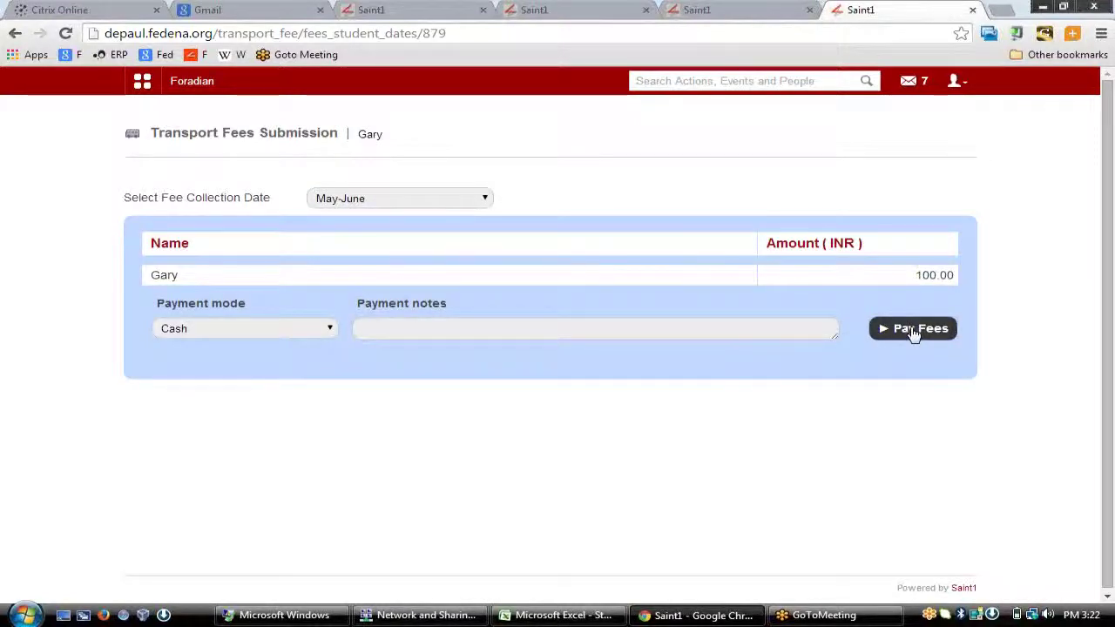
{"action": "left_click", "coordinate": [914, 333]}
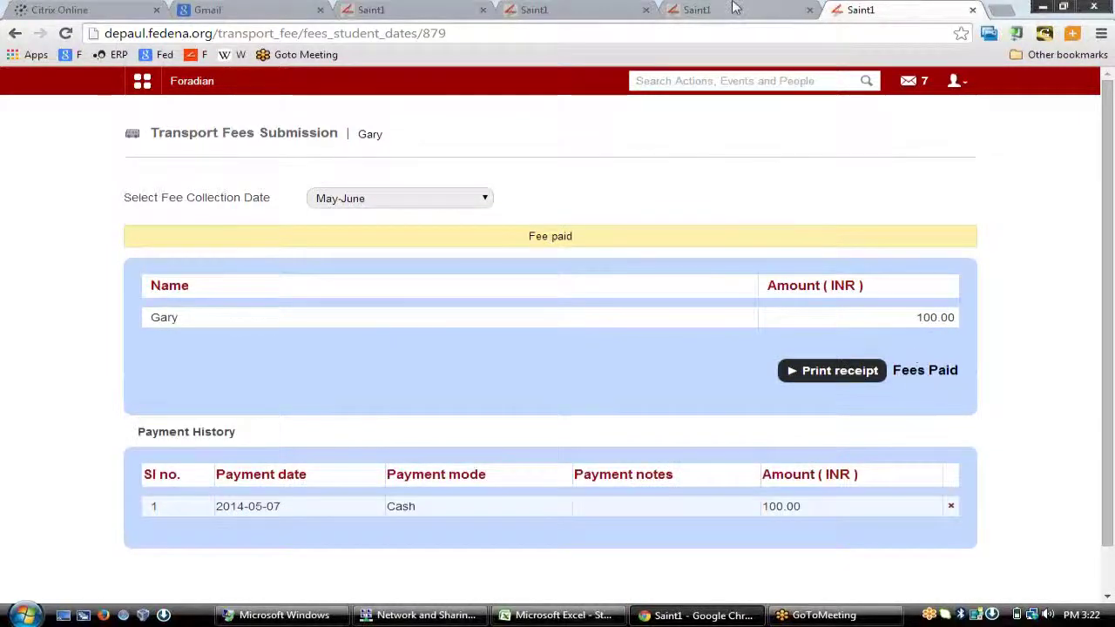
{"action": "left_click", "coordinate": [737, 7]}
{"action": "left_click", "coordinate": [581, 7]}
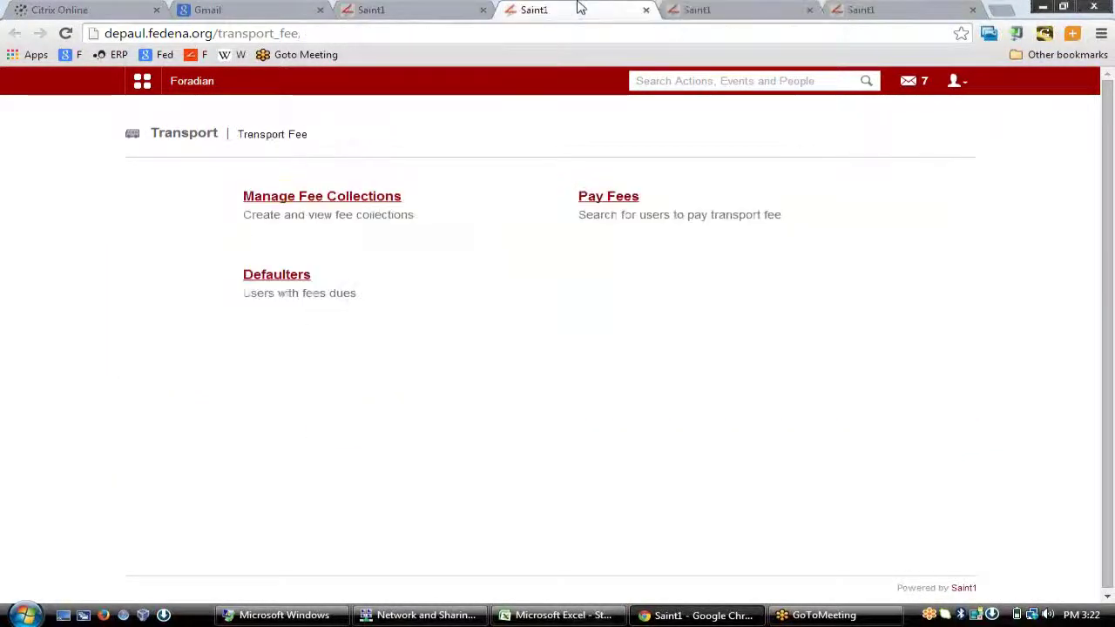
Open Defaulters in a new tab and list X - A 2013 defaulters for May-June
{"action": "right_click", "coordinate": [296, 278]}
{"action": "left_click", "coordinate": [331, 284]}
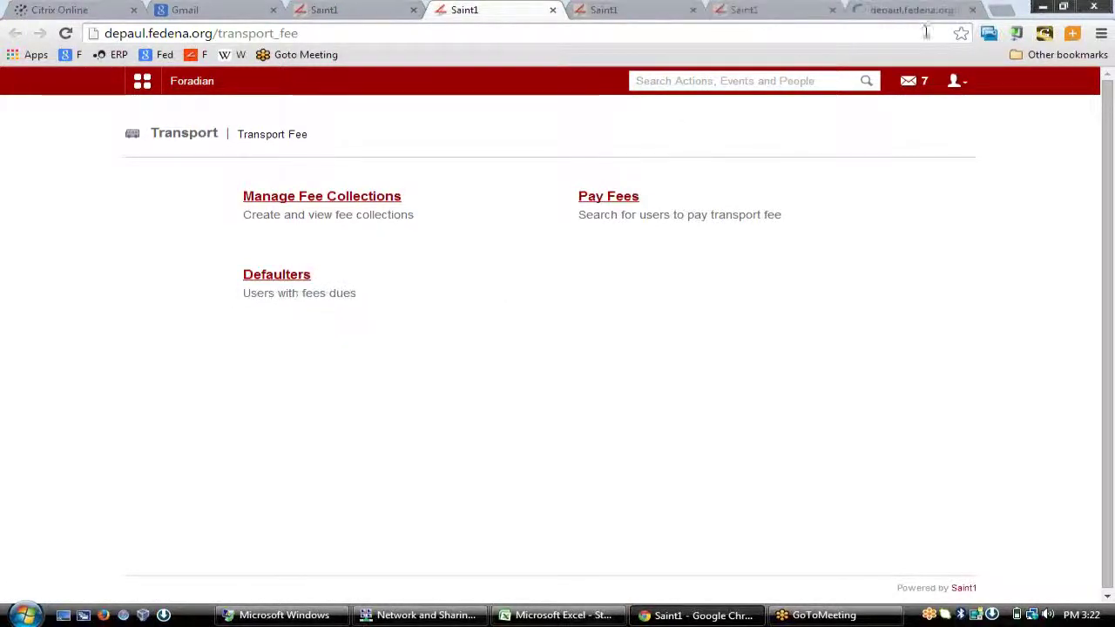
{"action": "left_click", "coordinate": [909, 8]}
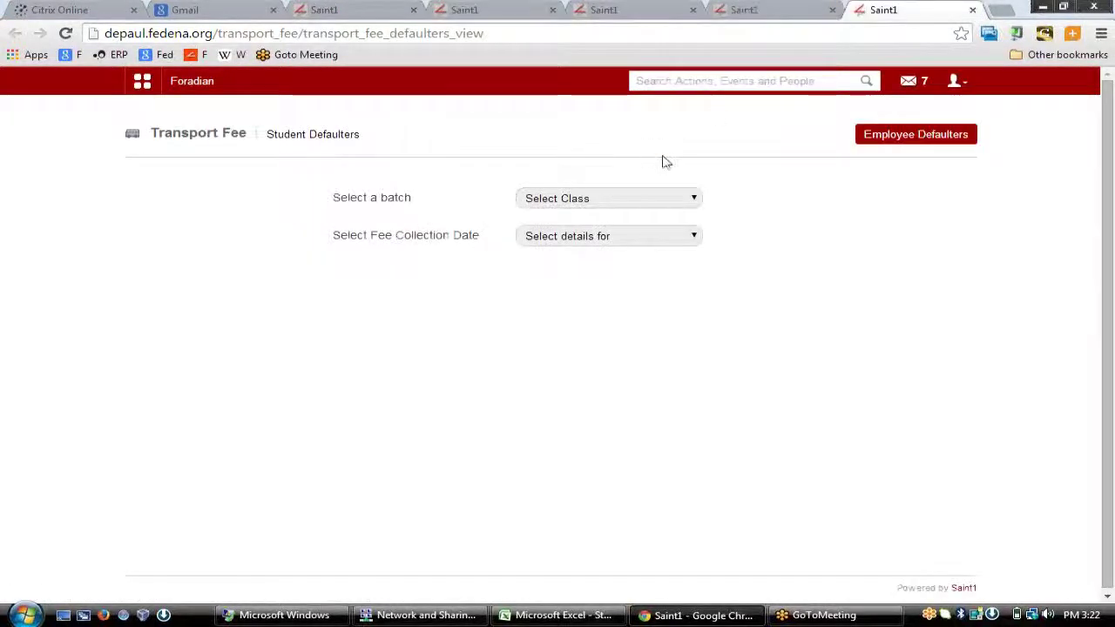
{"action": "left_click", "coordinate": [641, 195]}
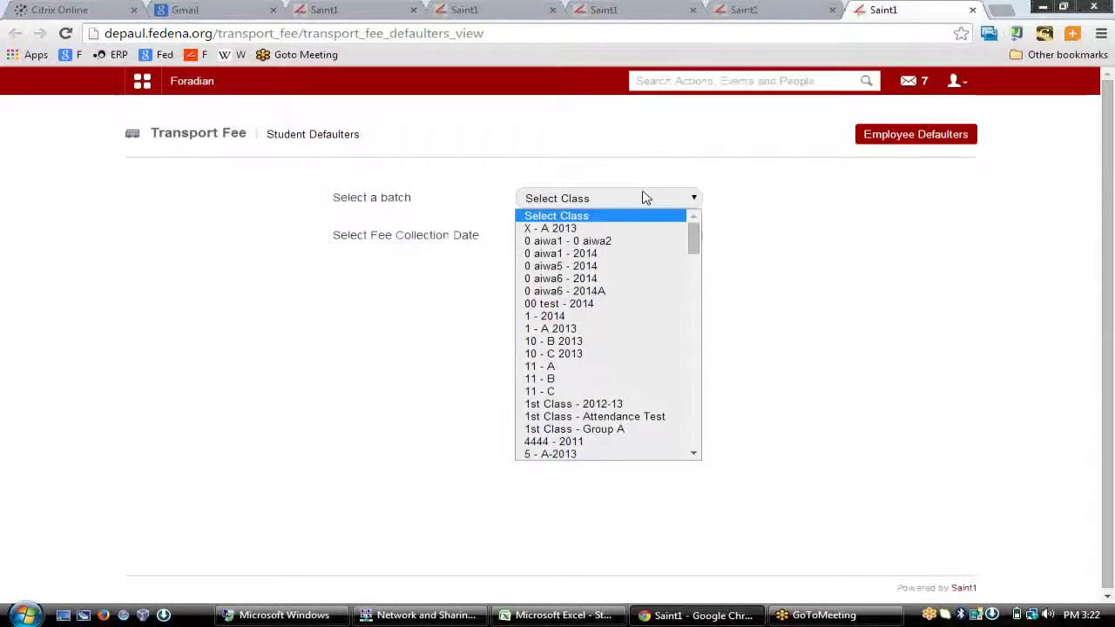
{"action": "left_click", "coordinate": [580, 228]}
{"action": "left_click", "coordinate": [579, 235]}
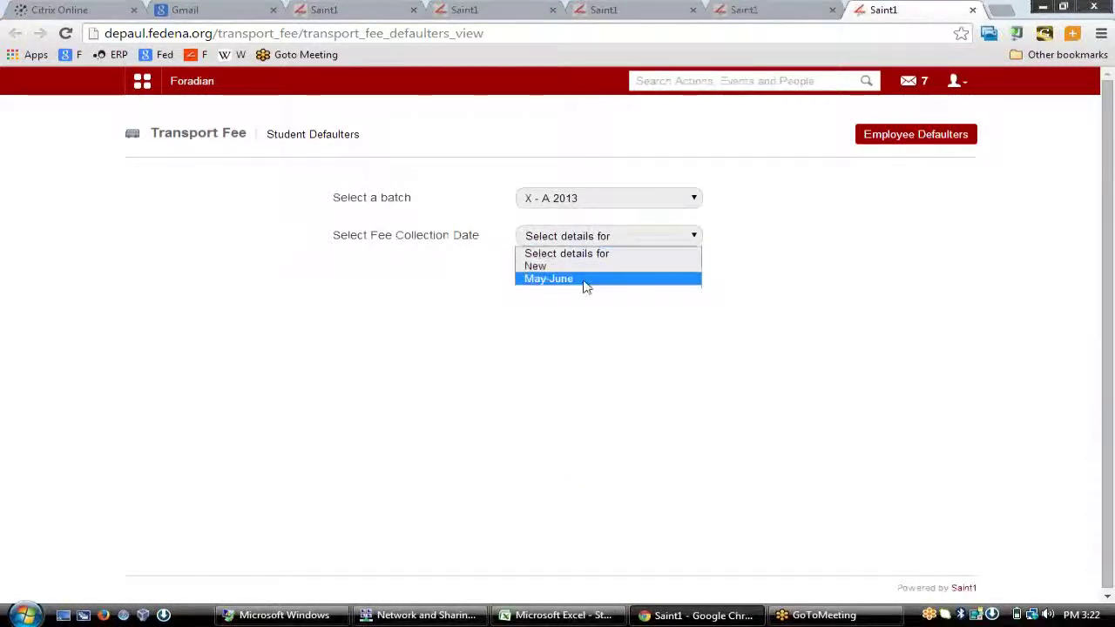
{"action": "left_click", "coordinate": [586, 287]}
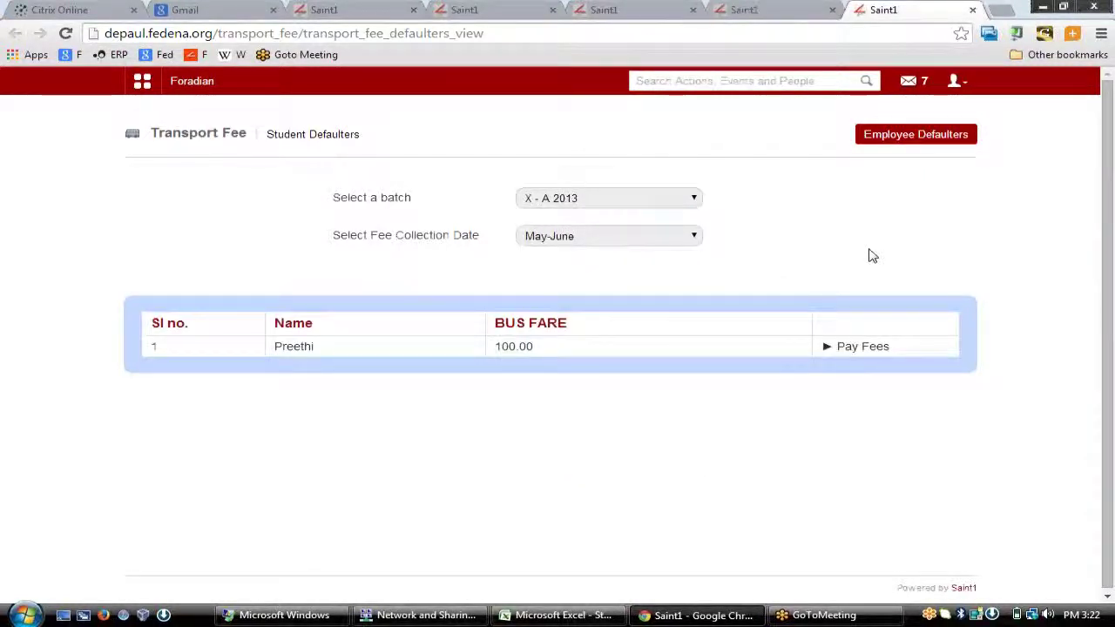
Check employee defaulters for the APR collection, then return to the Transport Fee menu
{"action": "left_click", "coordinate": [913, 143]}
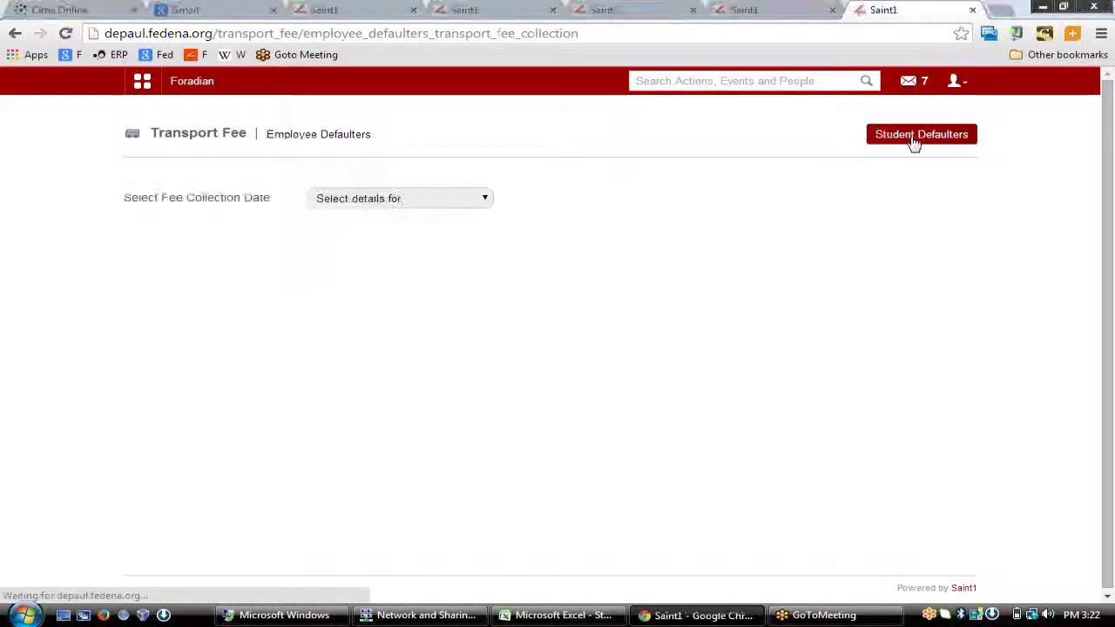
{"action": "left_click", "coordinate": [456, 203]}
{"action": "left_click", "coordinate": [438, 235]}
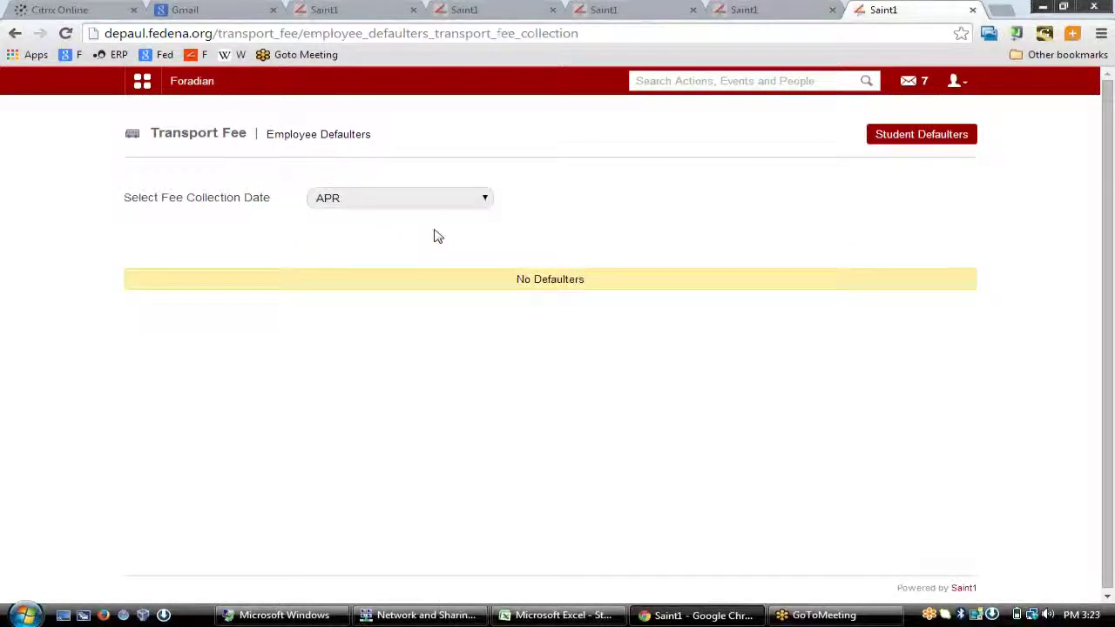
{"action": "left_click", "coordinate": [655, 8]}
{"action": "left_click", "coordinate": [475, 10]}
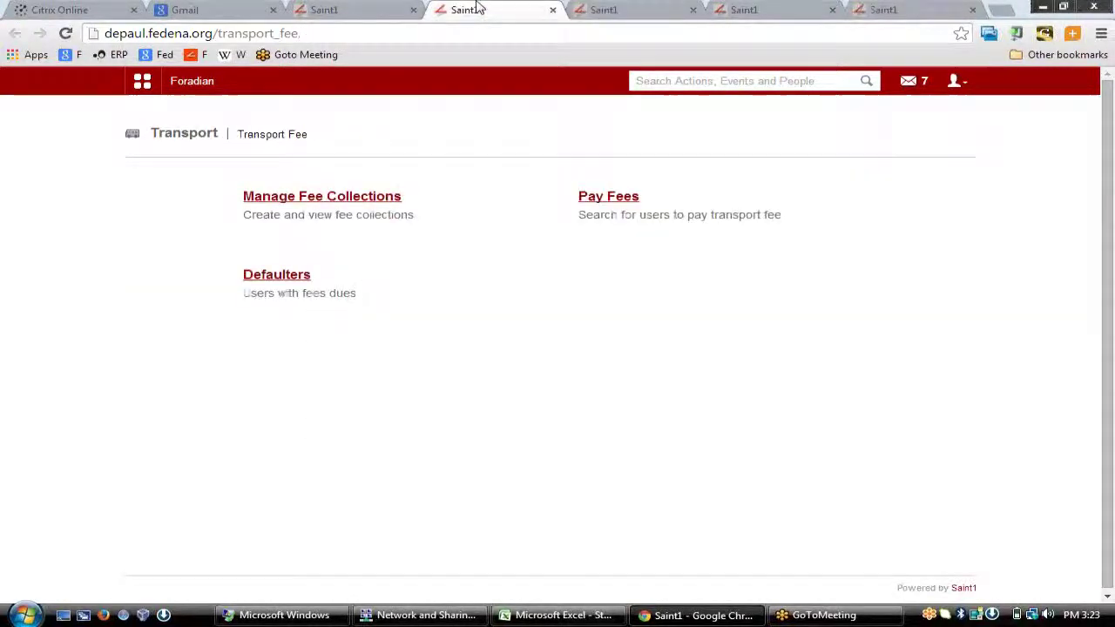
Close the five surplus Fedena tabs from the Transport dashboard
{"action": "left_click", "coordinate": [364, 7]}
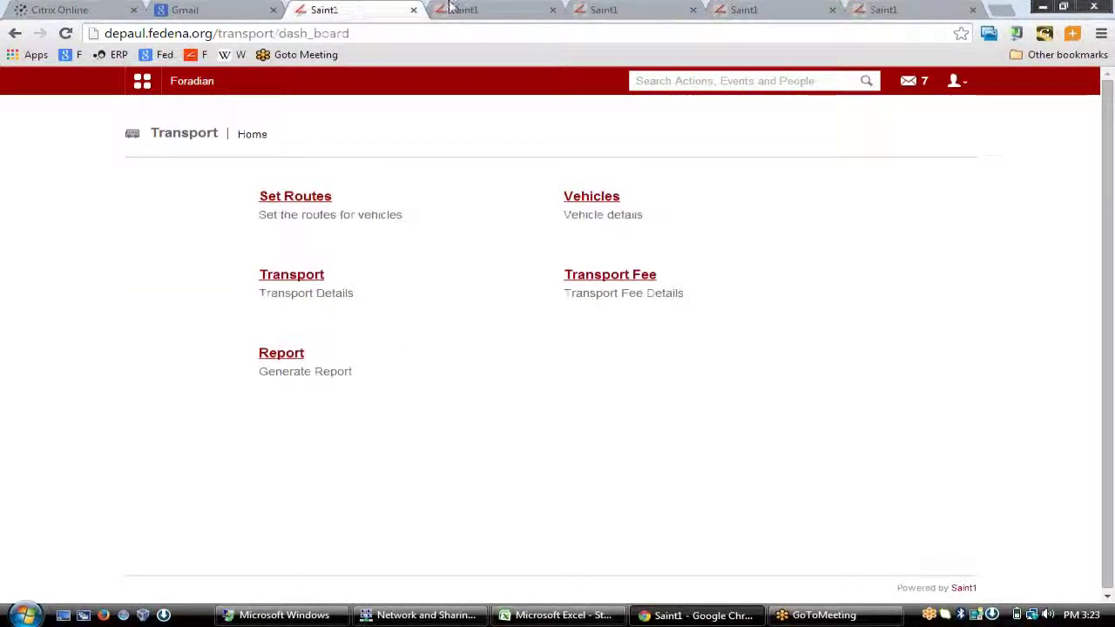
{"action": "left_click", "coordinate": [554, 9]}
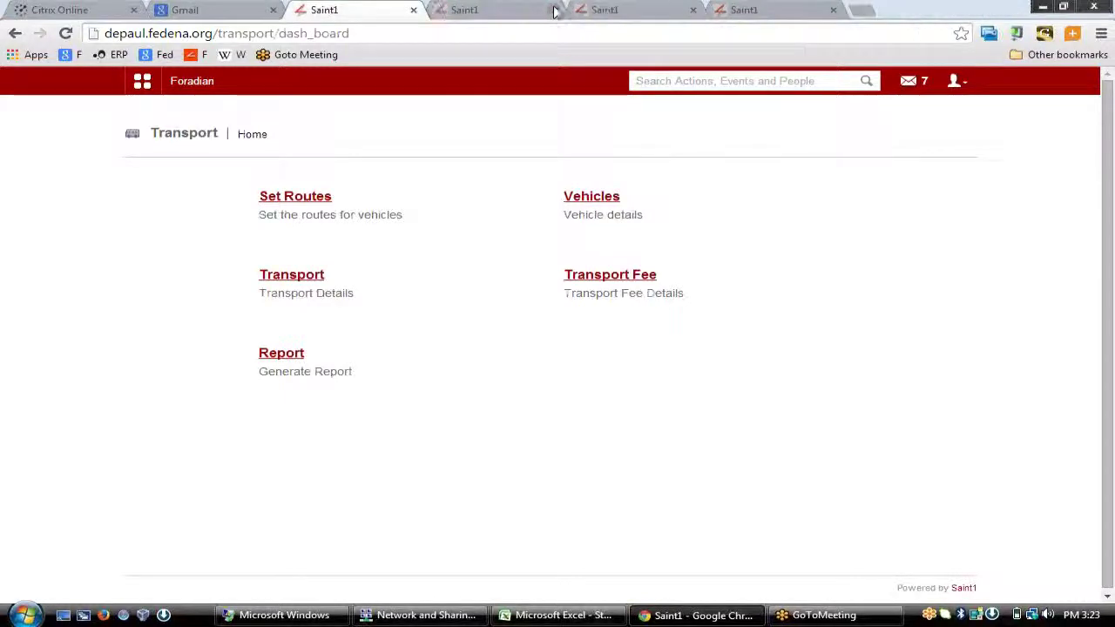
{"action": "left_click", "coordinate": [554, 9]}
{"action": "left_click", "coordinate": [556, 10]}
{"action": "left_click", "coordinate": [554, 9]}
{"action": "left_click", "coordinate": [554, 9]}
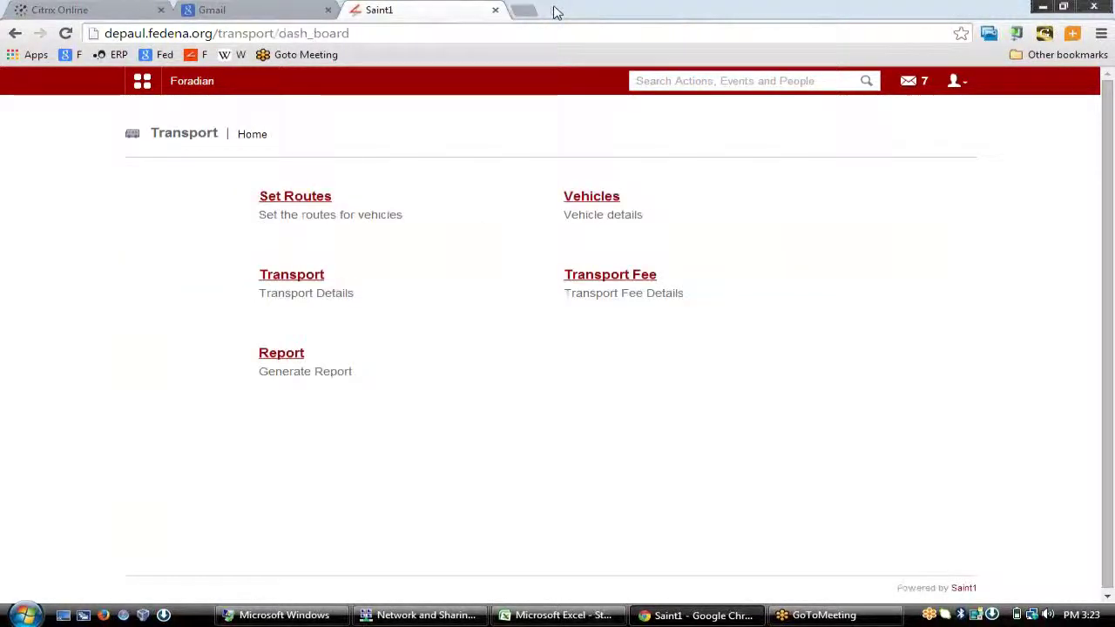
Open the transport Report in a new tab from the Transport dashboard
{"action": "right_click", "coordinate": [609, 276]}
{"action": "left_click", "coordinate": [686, 285]}
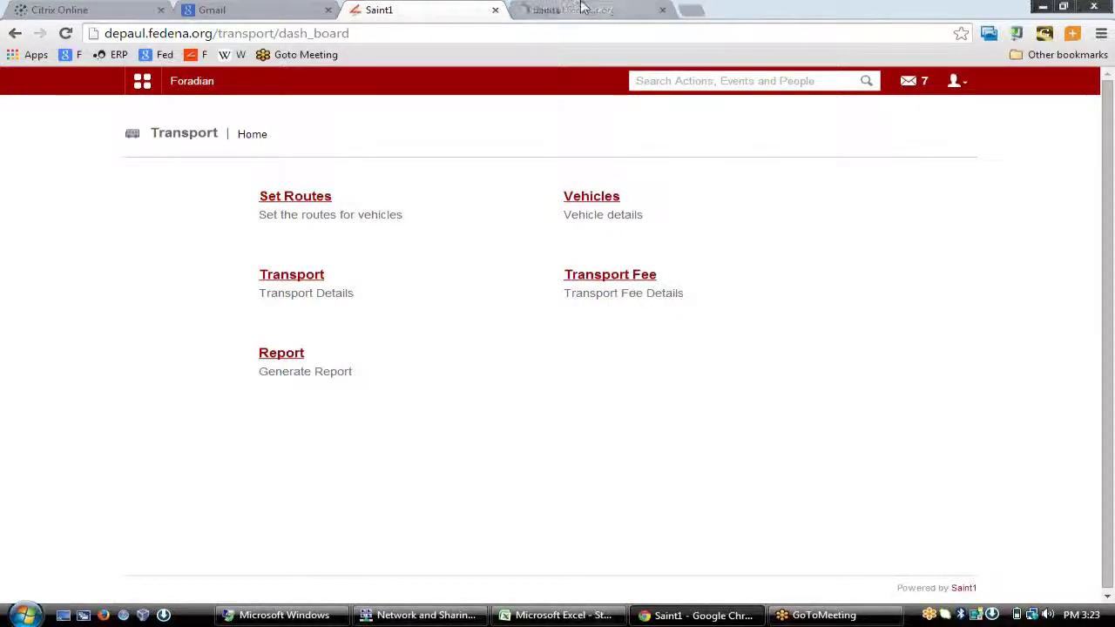
{"action": "left_click", "coordinate": [580, 7]}
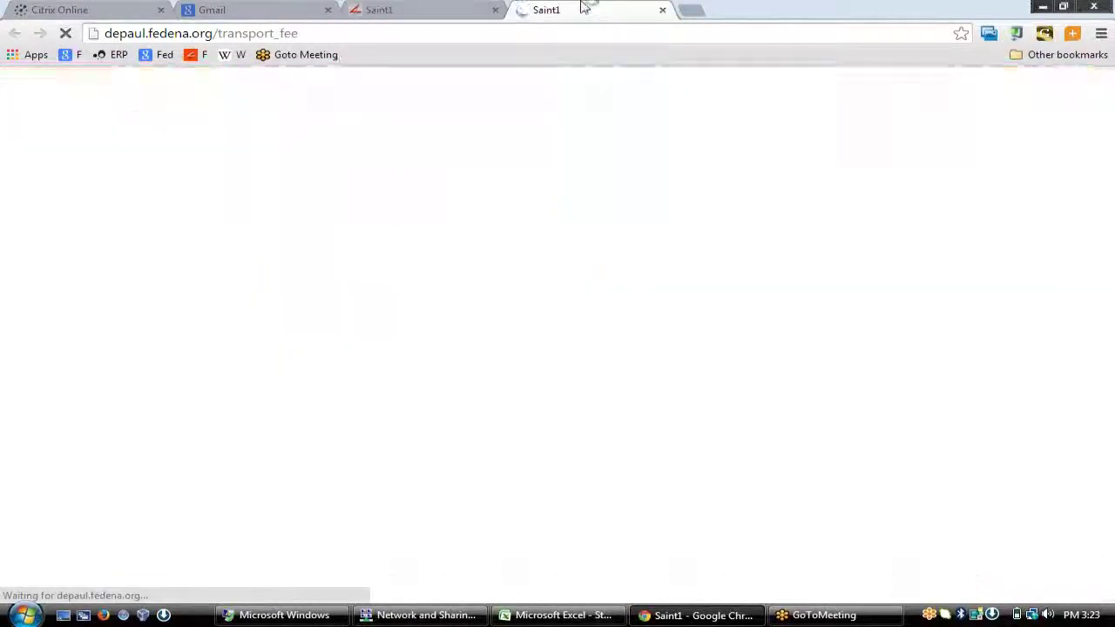
{"action": "left_click", "coordinate": [427, 7]}
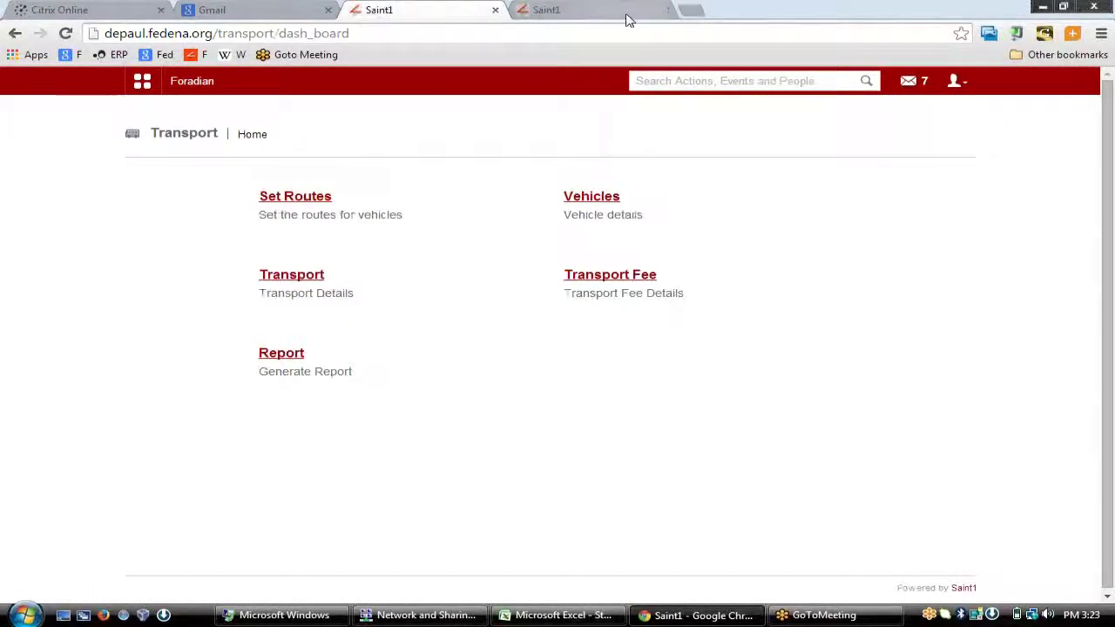
{"action": "left_click", "coordinate": [663, 10]}
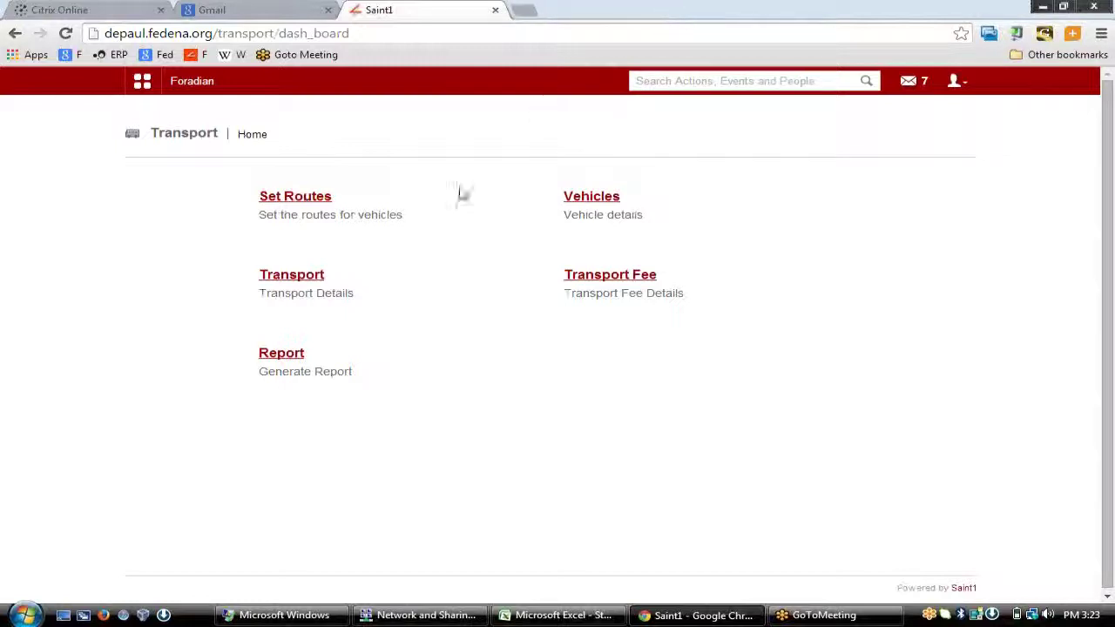
{"action": "right_click", "coordinate": [282, 358]}
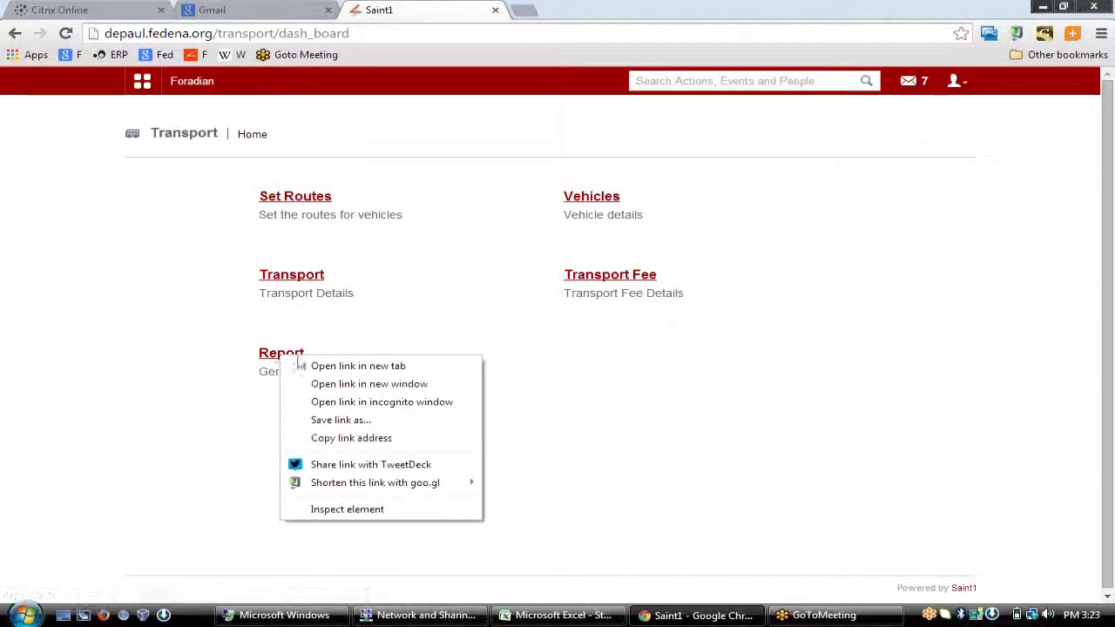
{"action": "left_click", "coordinate": [345, 366]}
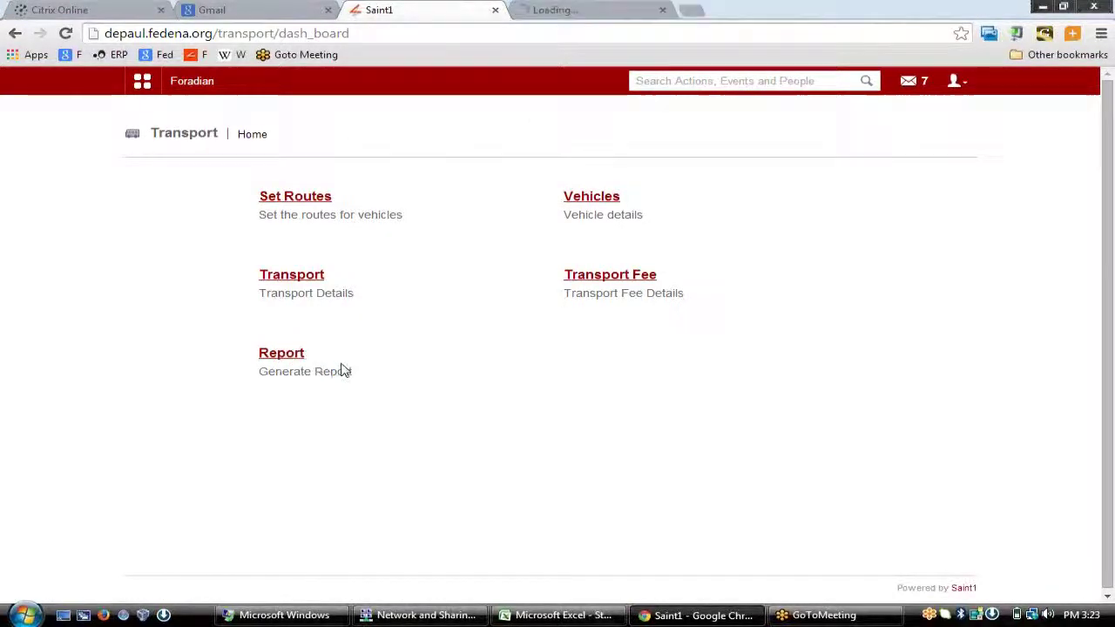
{"action": "left_click", "coordinate": [615, 9]}
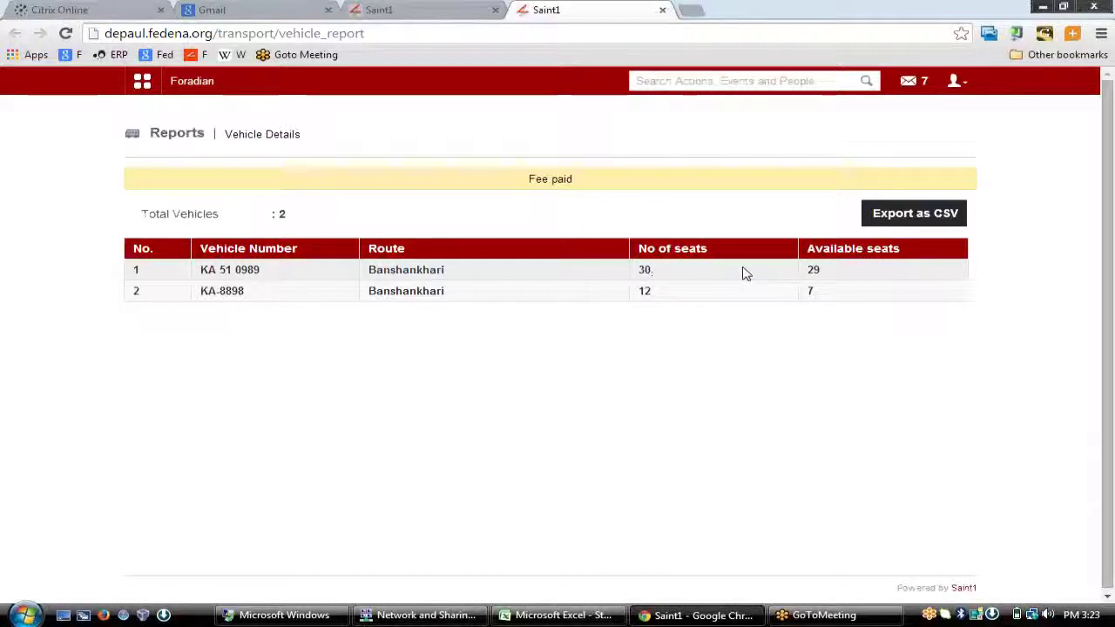
{"action": "left_click", "coordinate": [244, 274]}
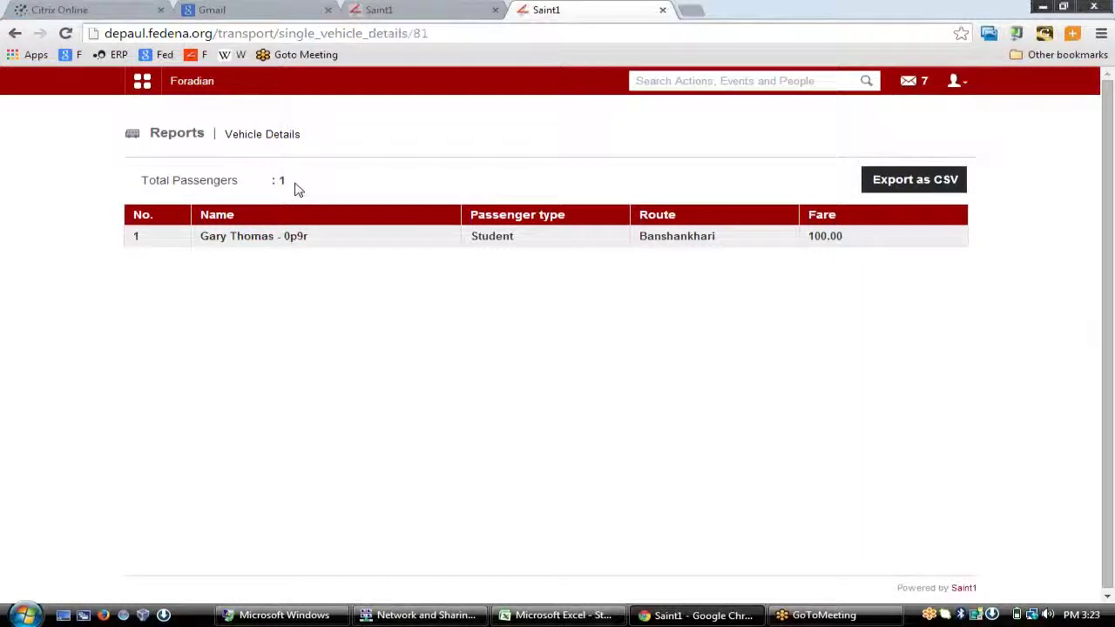
{"action": "left_click", "coordinate": [249, 236]}
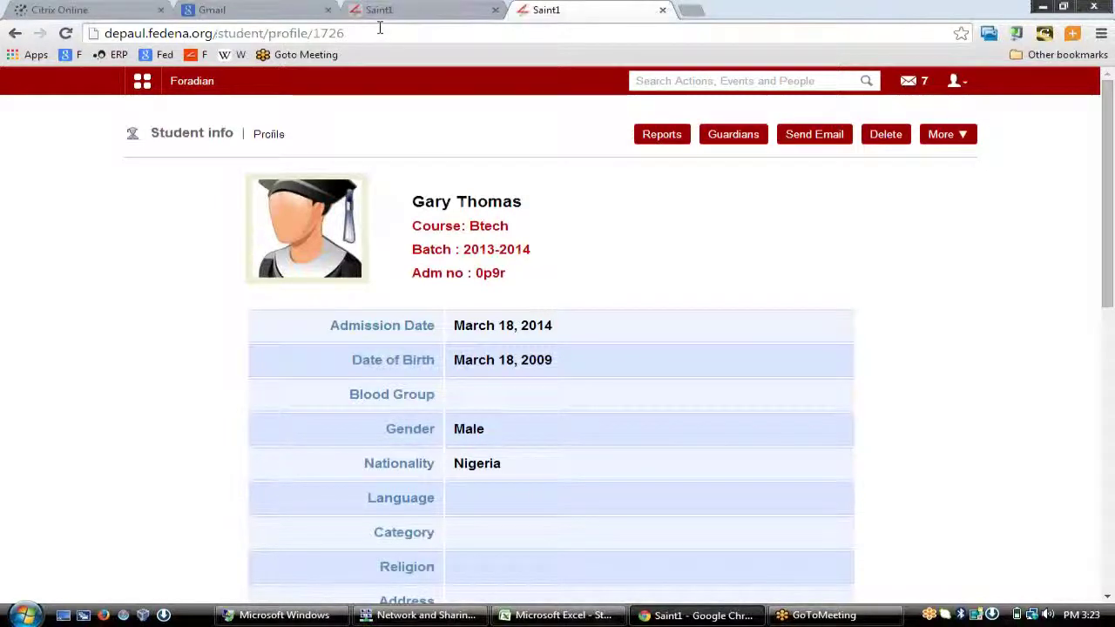
{"action": "left_click", "coordinate": [409, 8]}
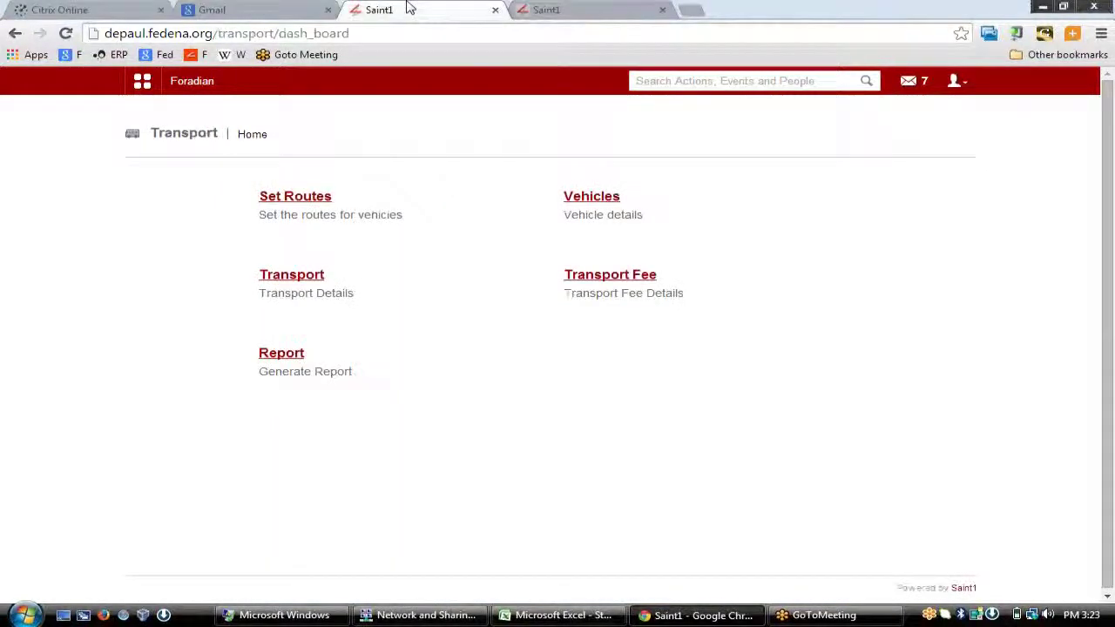